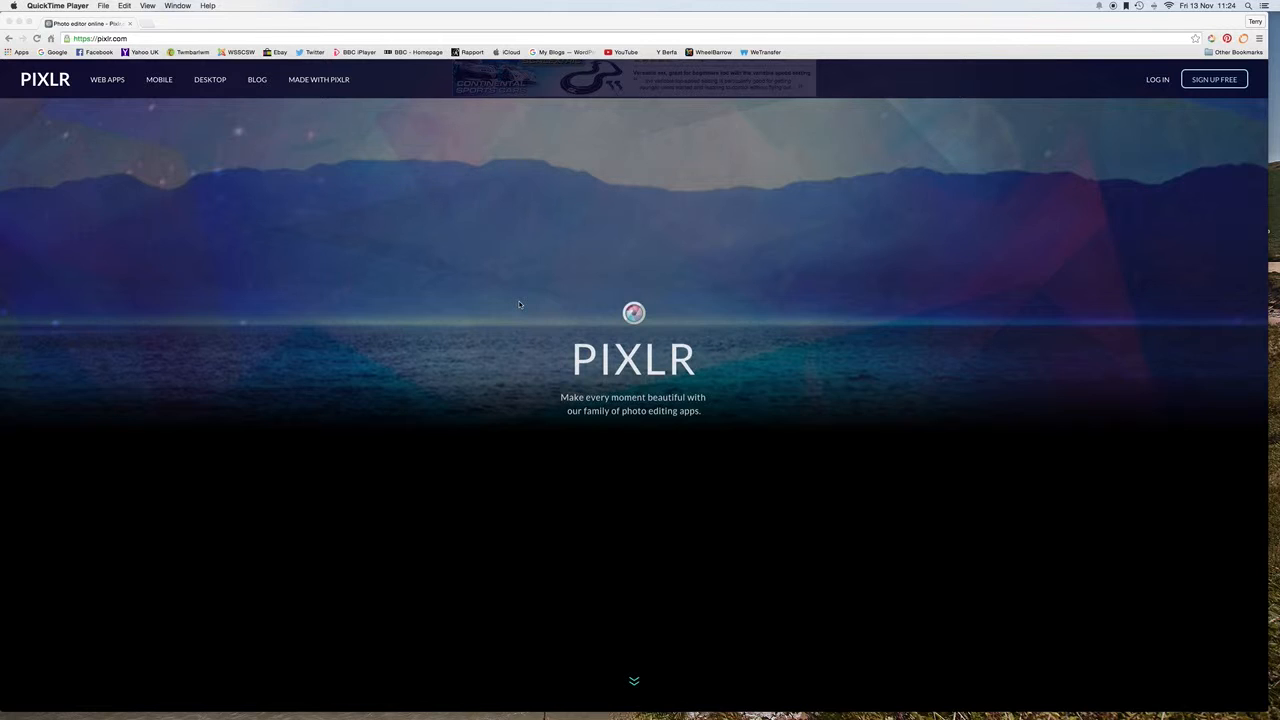
Step: Launch the Pixlr Editor web app and open the image 150906_barry_061.jpg from the pixlr_demo folder on the computer
{"action": "left_click", "coordinate": [633, 681]}
{"action": "scroll", "coordinate": [634, 681], "scroll_direction": "down", "scroll_amount": 5}
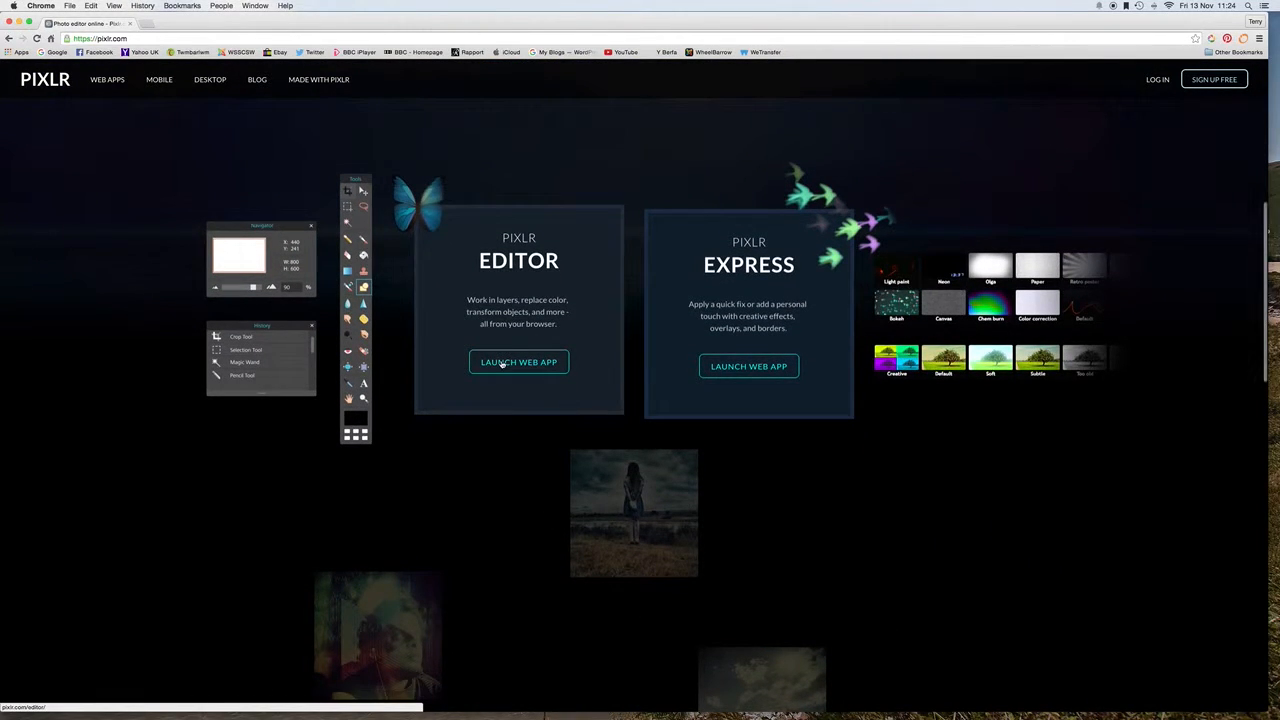
{"action": "left_click", "coordinate": [502, 364]}
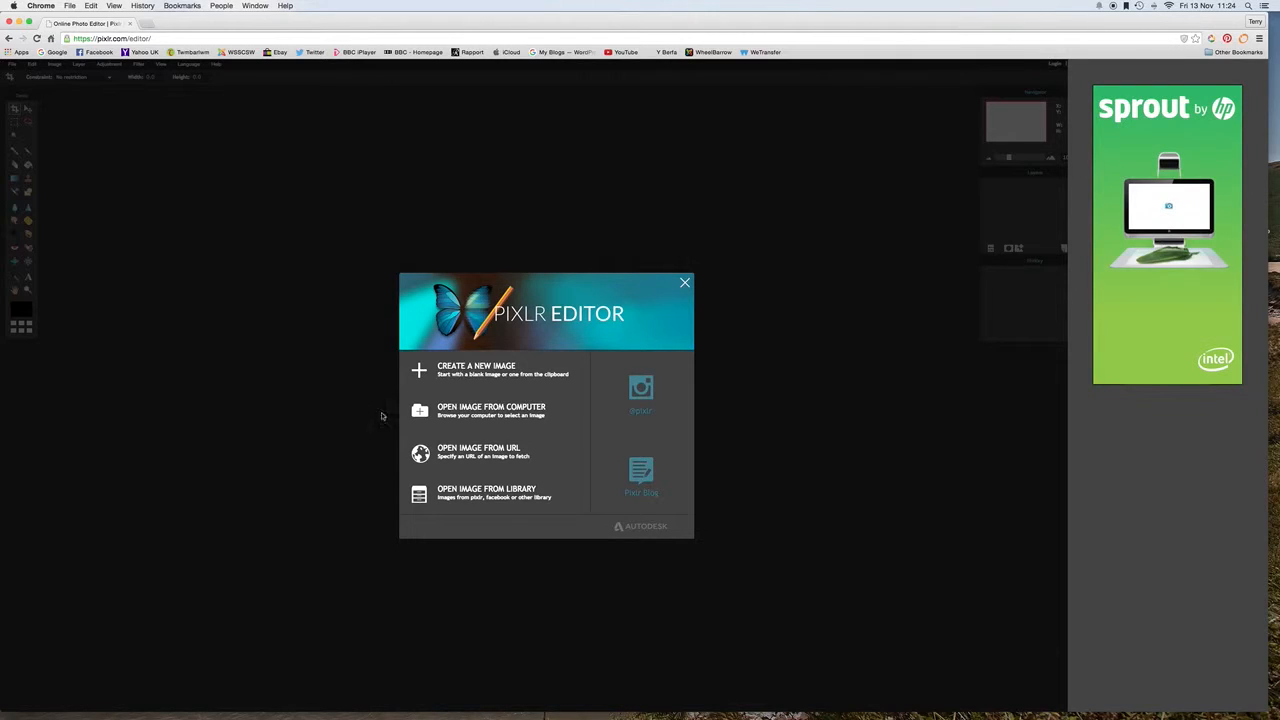
{"action": "left_click", "coordinate": [487, 413]}
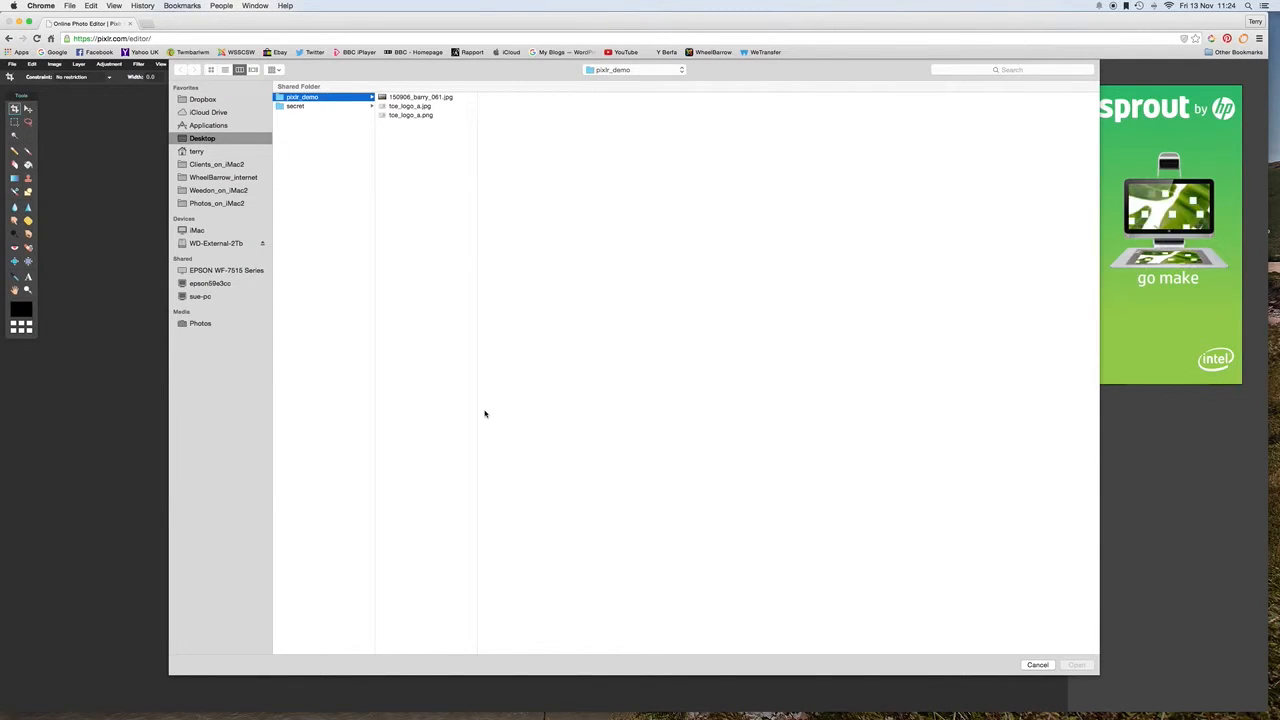
{"action": "left_click", "coordinate": [410, 97]}
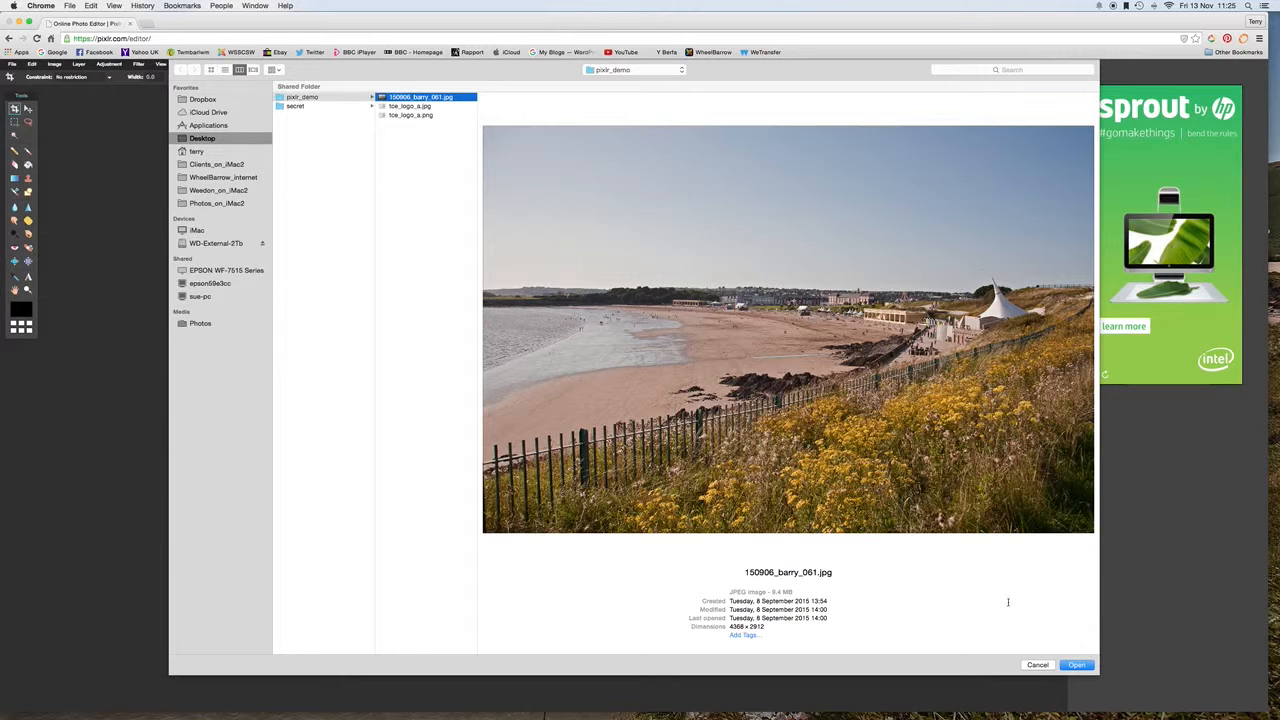
{"action": "left_click", "coordinate": [1077, 665]}
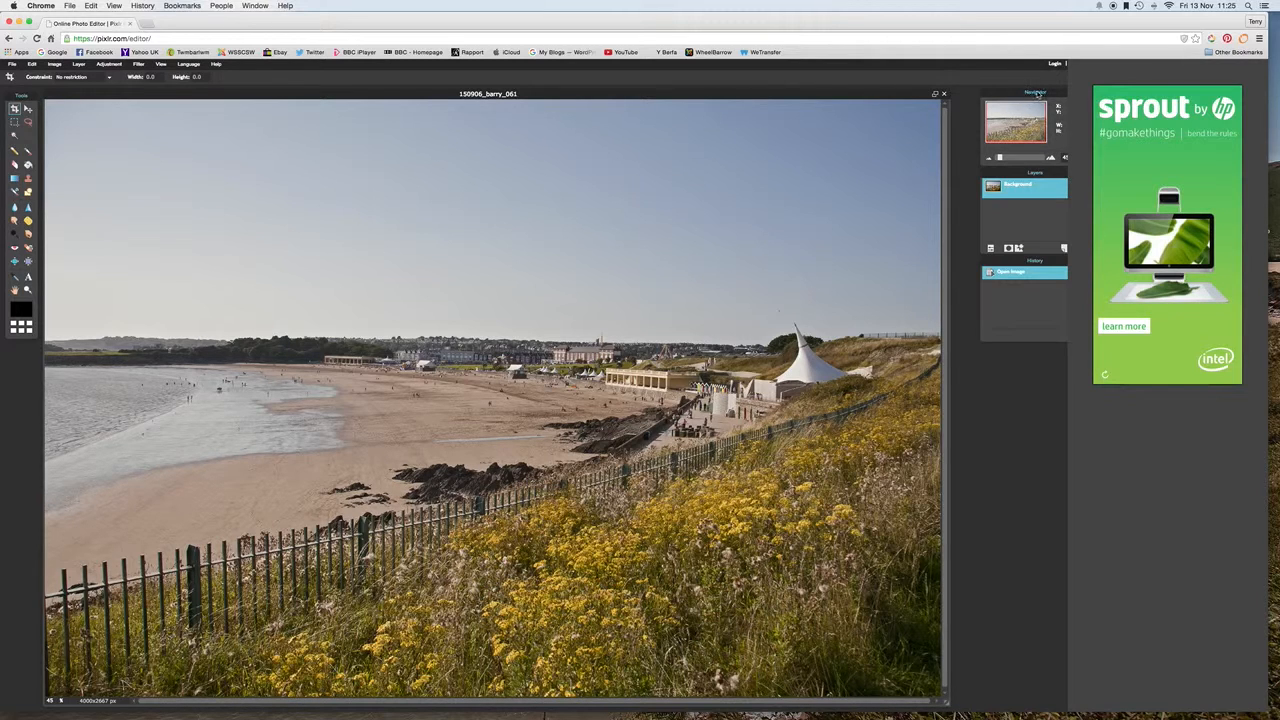
Step: Move the Navigator, Layers and History panels fully into view and make the Layers and History panels taller
{"action": "left_click_drag", "start_coordinate": [1044, 93], "coordinate": [1018, 95]}
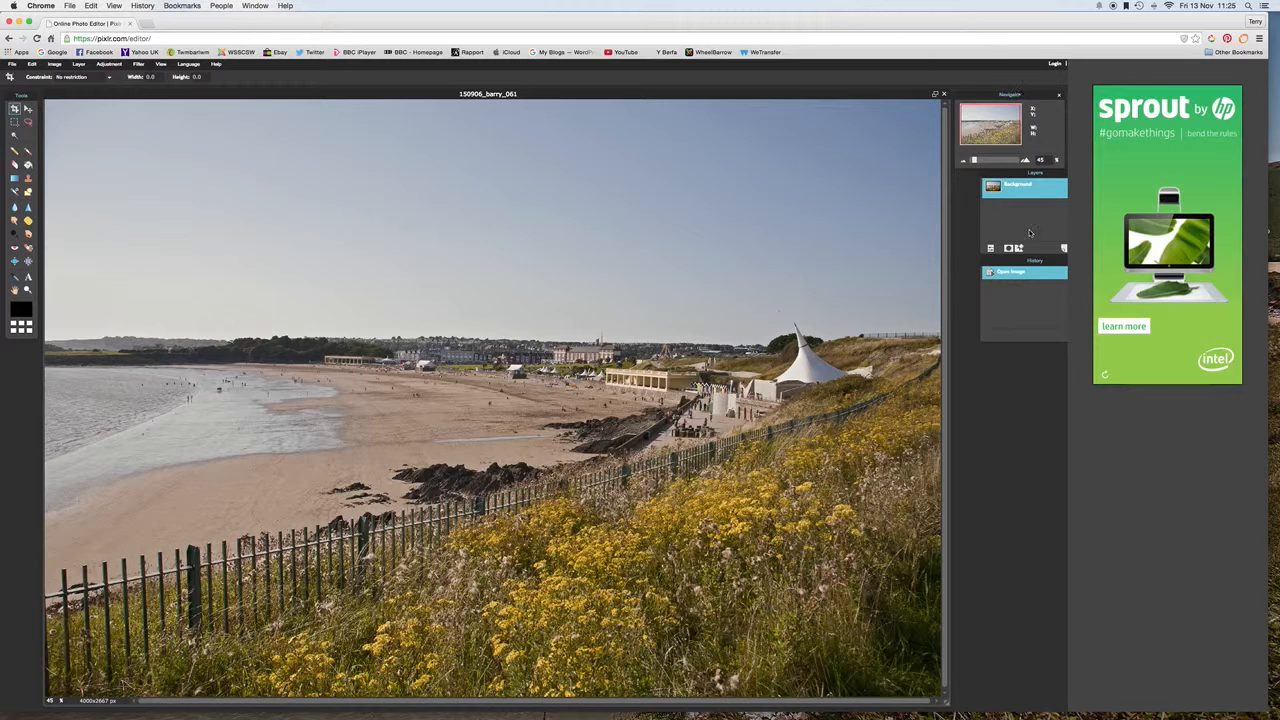
{"action": "left_click_drag", "start_coordinate": [1032, 265], "coordinate": [1006, 434]}
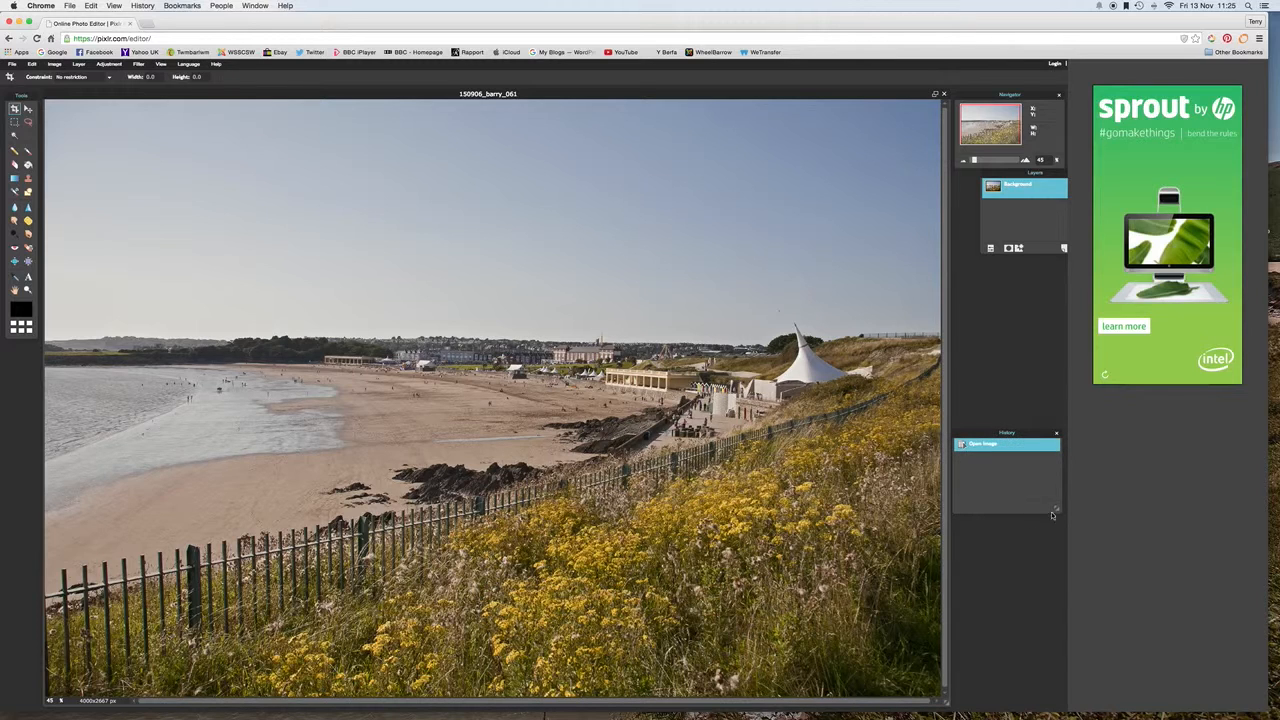
{"action": "left_click_drag", "start_coordinate": [1056, 508], "coordinate": [1055, 579]}
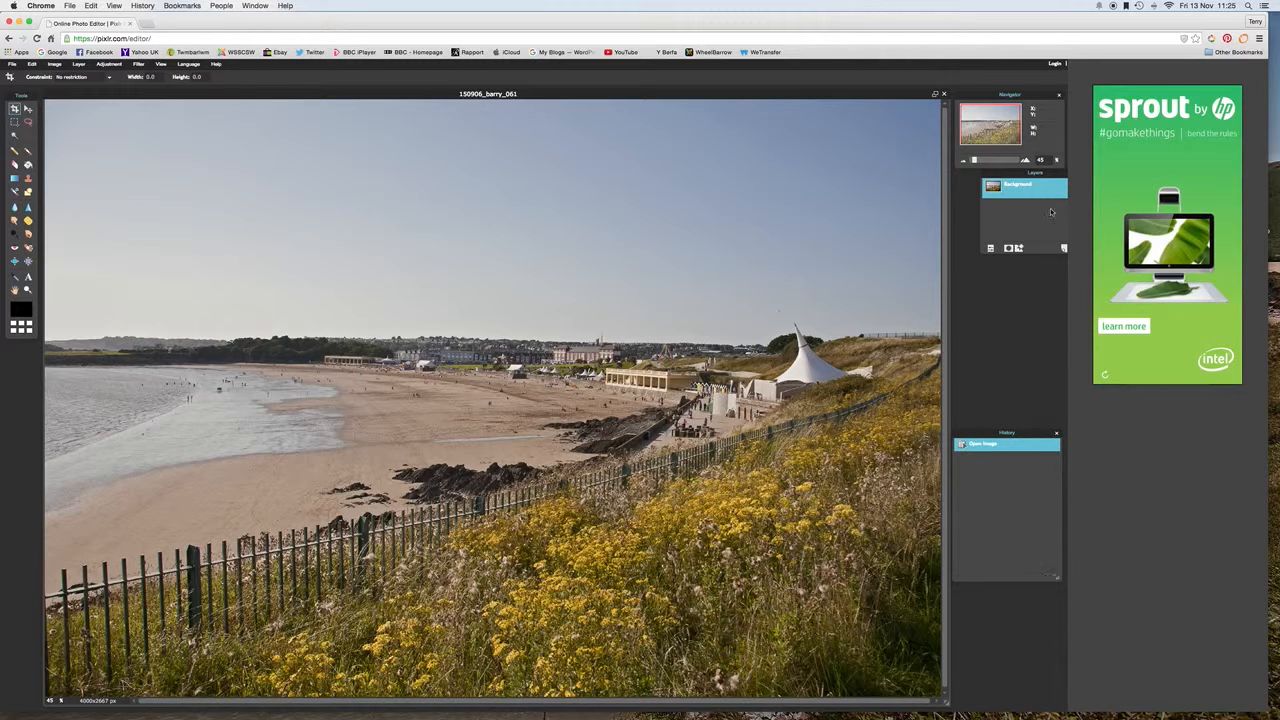
{"action": "left_click_drag", "start_coordinate": [1035, 173], "coordinate": [1010, 186]}
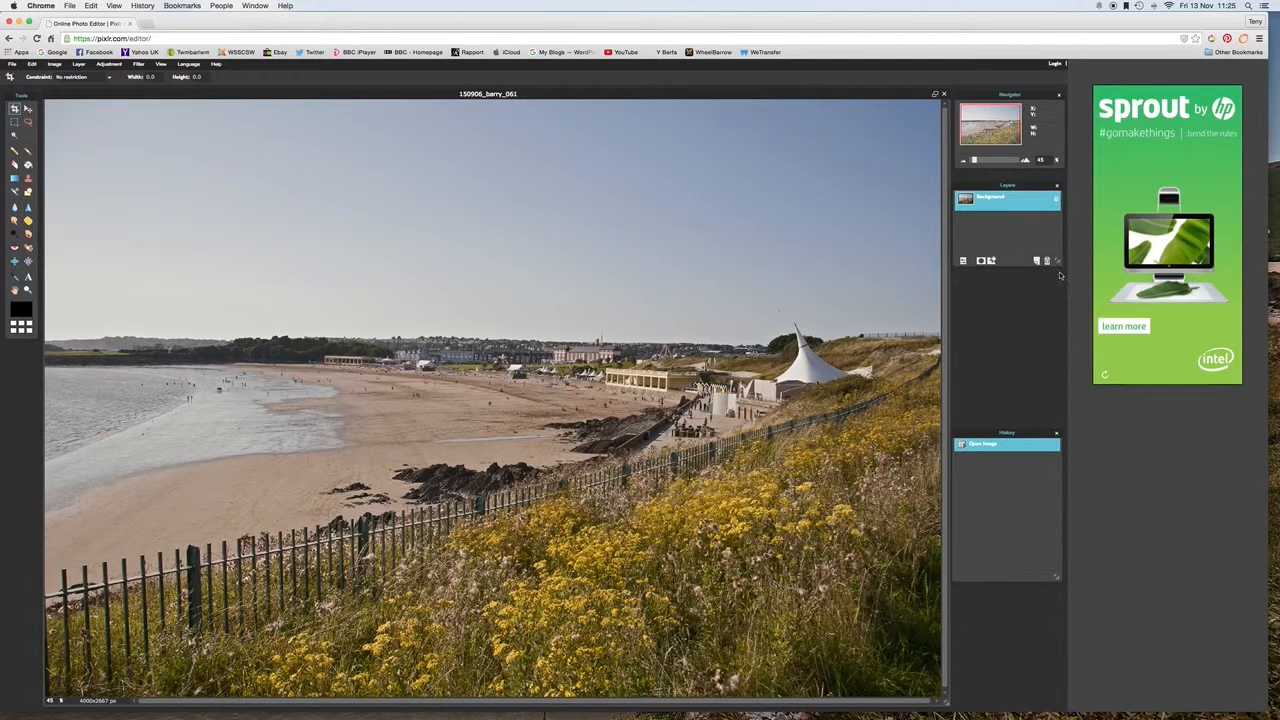
{"action": "left_click_drag", "start_coordinate": [1057, 261], "coordinate": [1059, 368]}
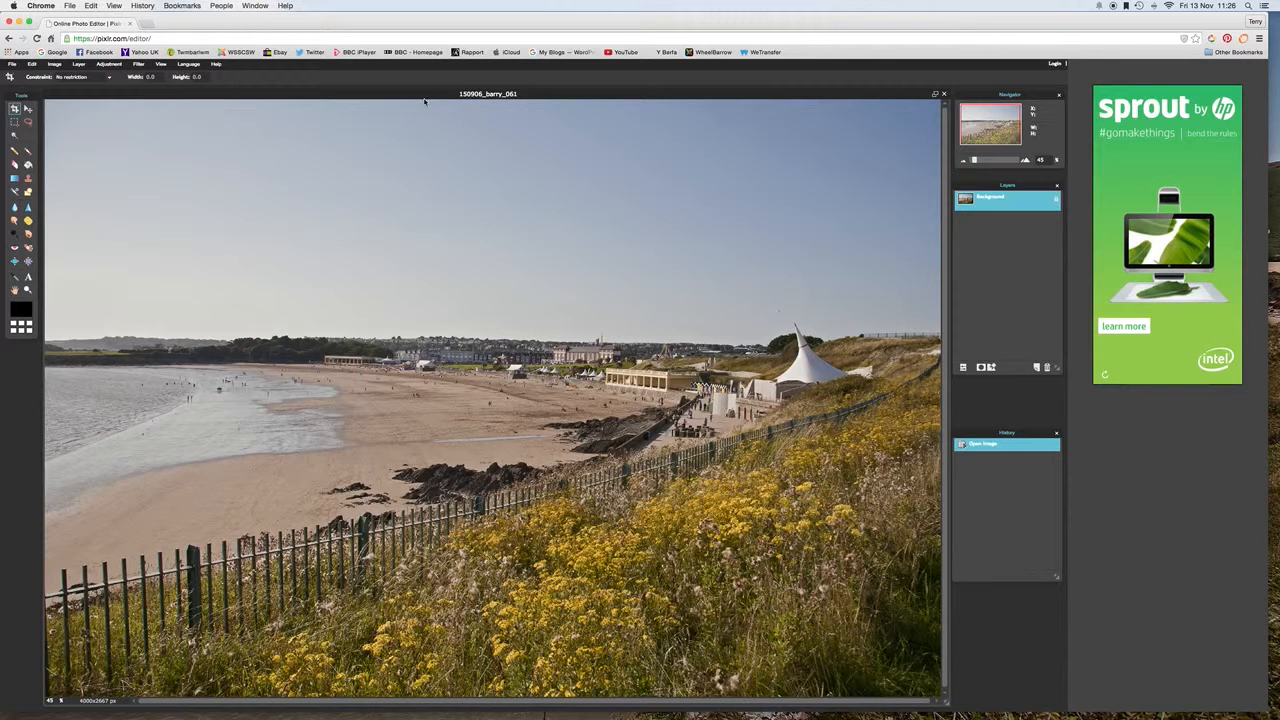
Step: Resize the image to 1600 pixels wide with proportions constrained, and view it at 100%
{"action": "left_click", "coordinate": [57, 67]}
{"action": "left_click", "coordinate": [60, 78]}
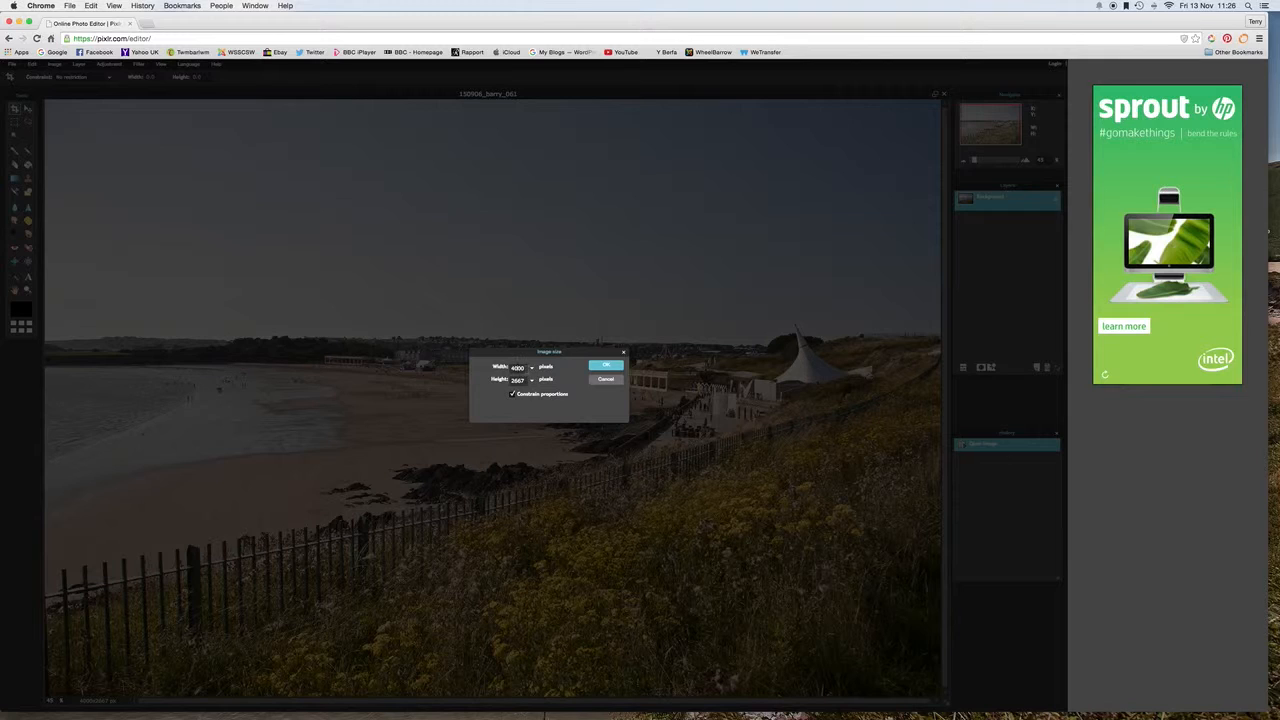
{"action": "type", "text": "1000"}
{"action": "type", "text": "6"}
{"action": "left_click", "coordinate": [604, 367]}
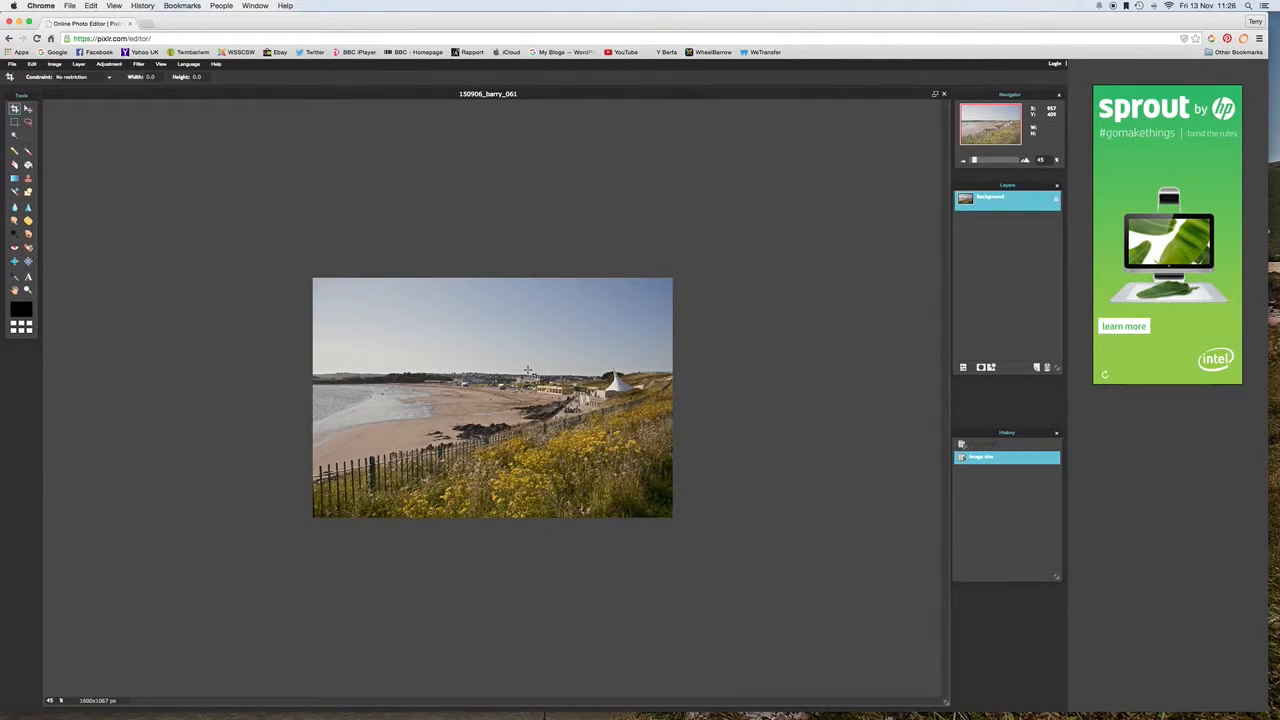
{"action": "key", "text": "super+0"}
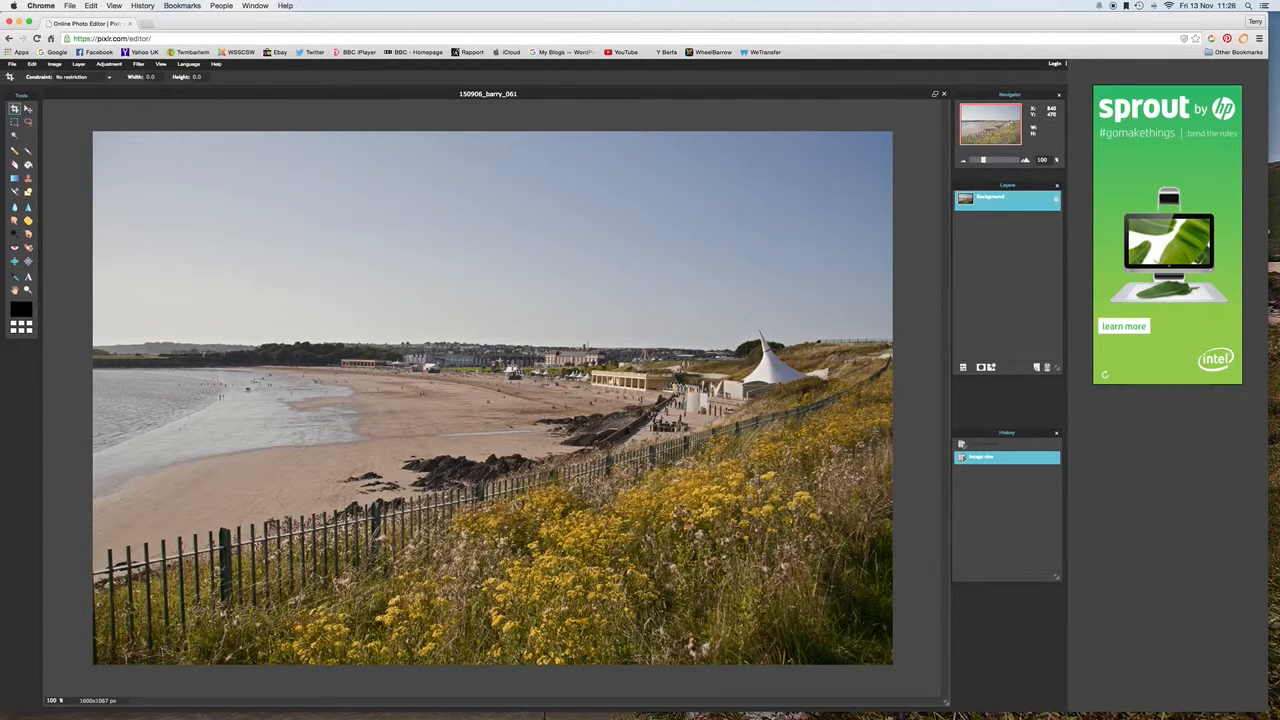
Step: Add a text line in the sky consisting of the © symbol, the photographer's full name and 2015
{"action": "left_click", "coordinate": [29, 282]}
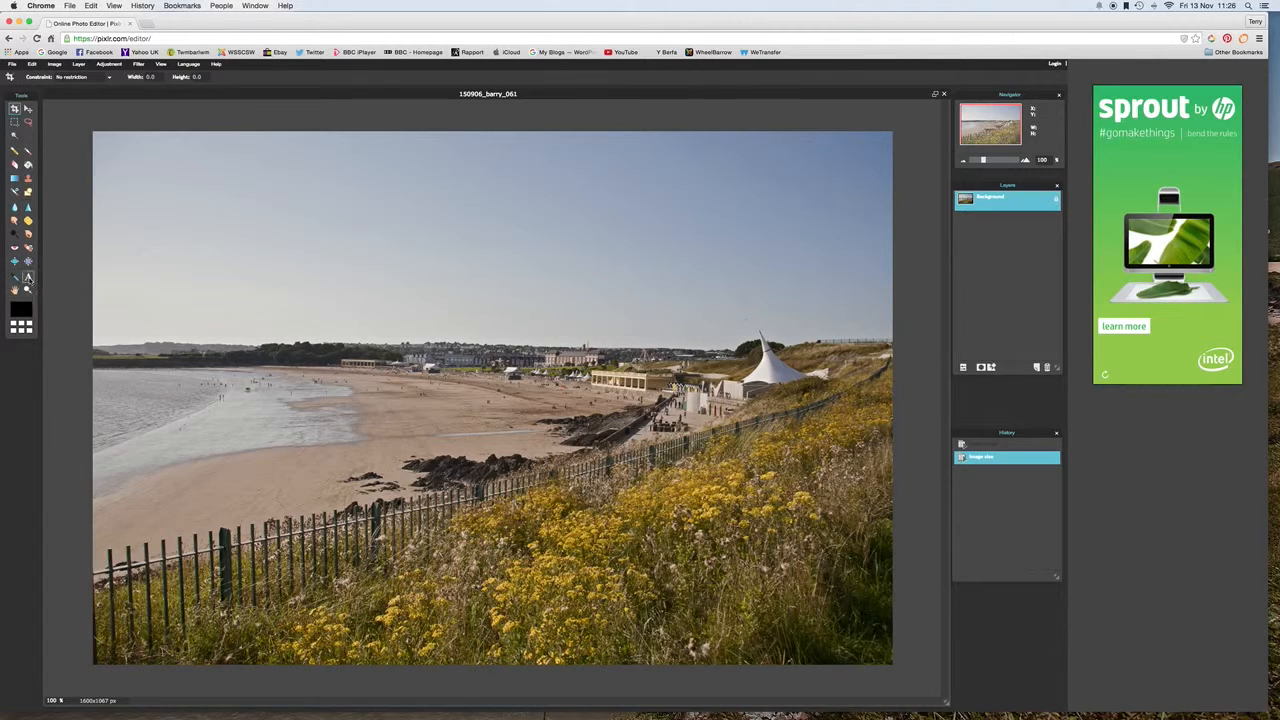
{"action": "left_click", "coordinate": [316, 188]}
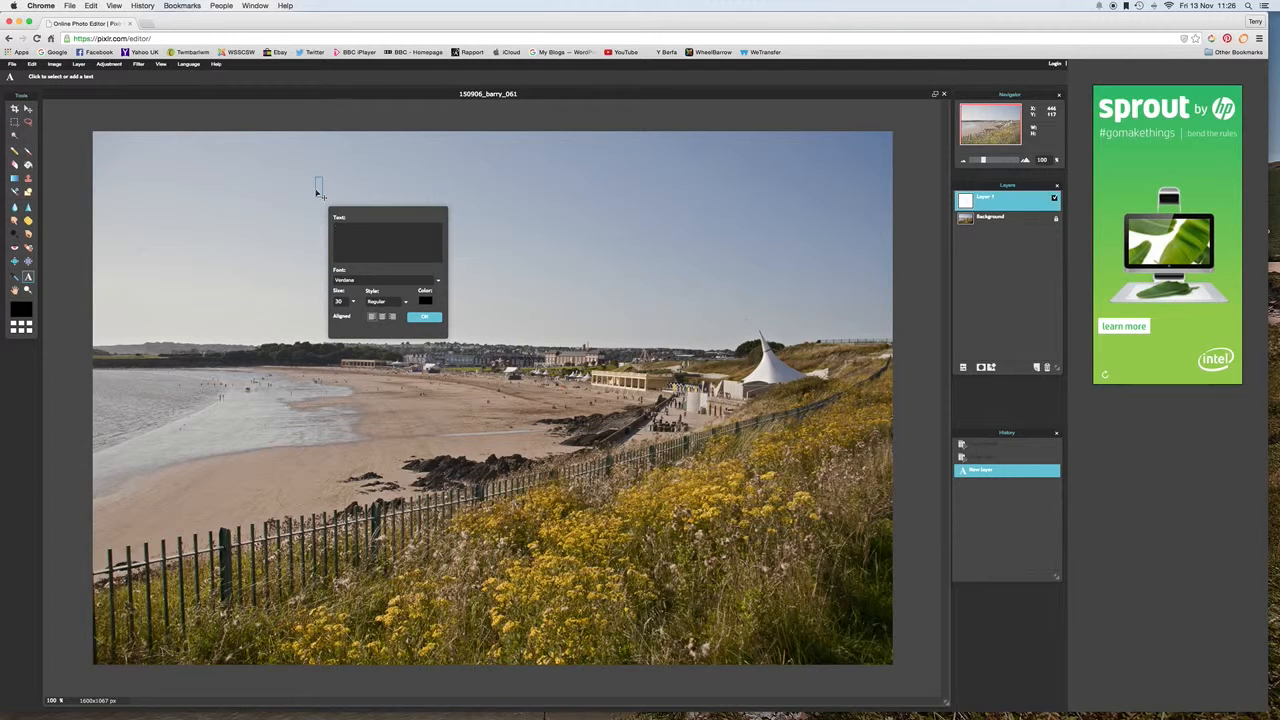
{"action": "type", "text": "© Terry C."}
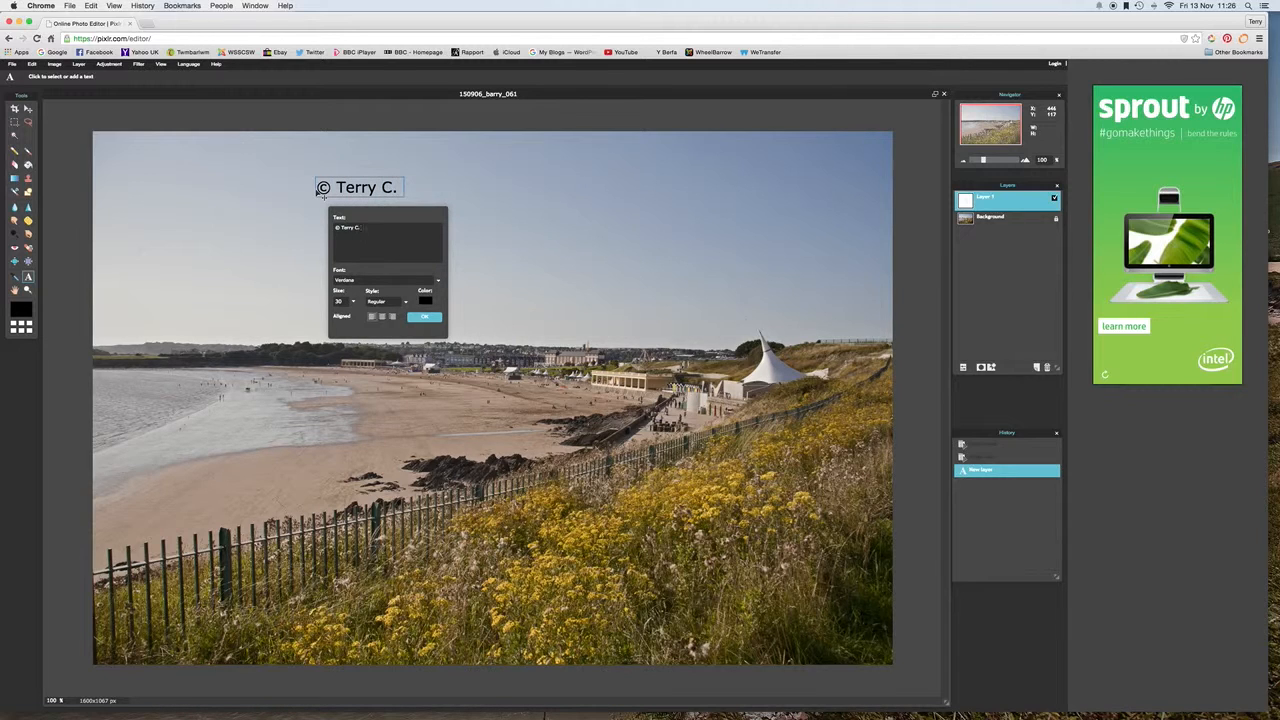
{"action": "type", "text": " Evans 2015"}
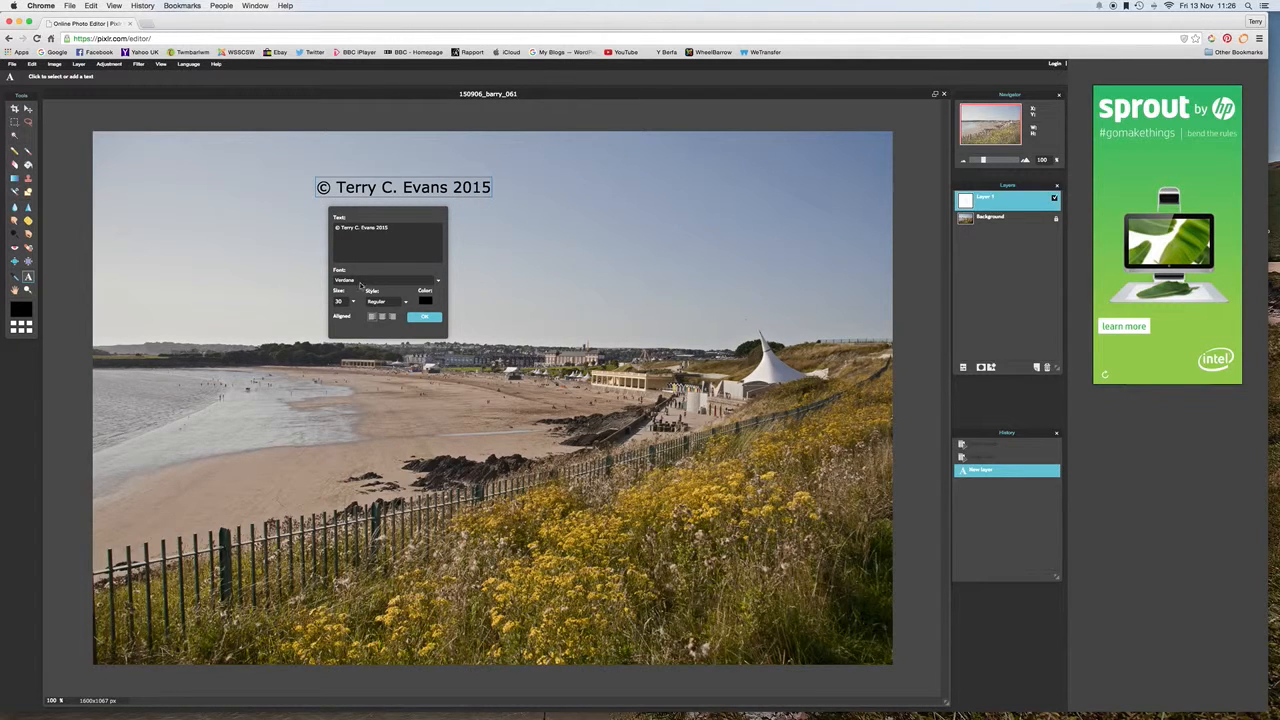
Step: Set the copyright text's font to Chalkduster and its size to 60
{"action": "left_click", "coordinate": [438, 283]}
{"action": "left_click_drag", "start_coordinate": [438, 299], "coordinate": [438, 316]}
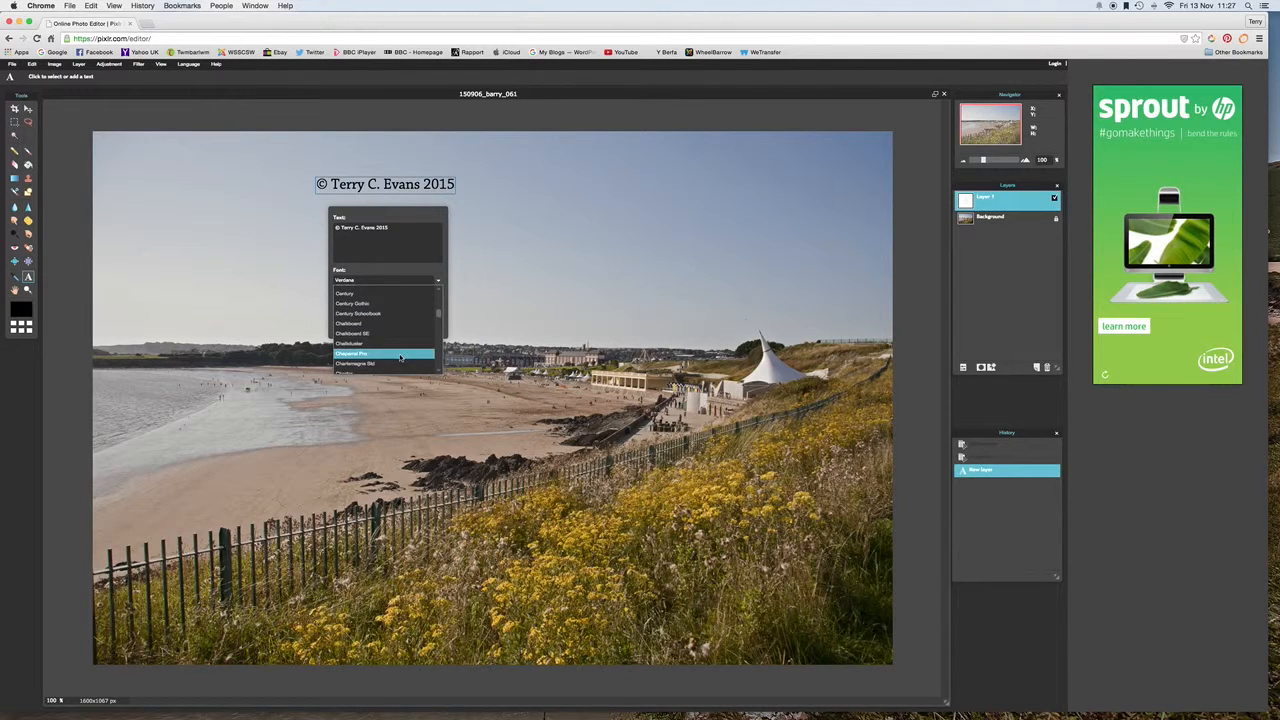
{"action": "left_click", "coordinate": [355, 343]}
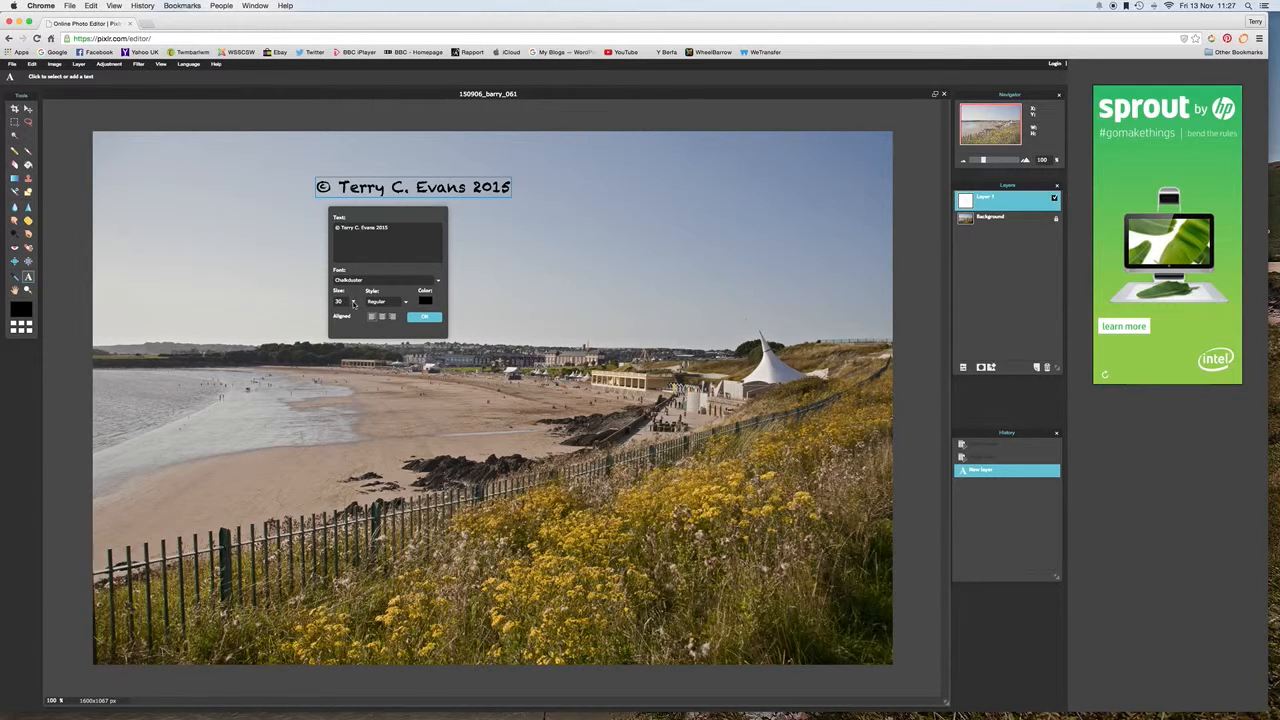
{"action": "left_click", "coordinate": [353, 302]}
{"action": "left_click_drag", "start_coordinate": [316, 316], "coordinate": [326, 315]}
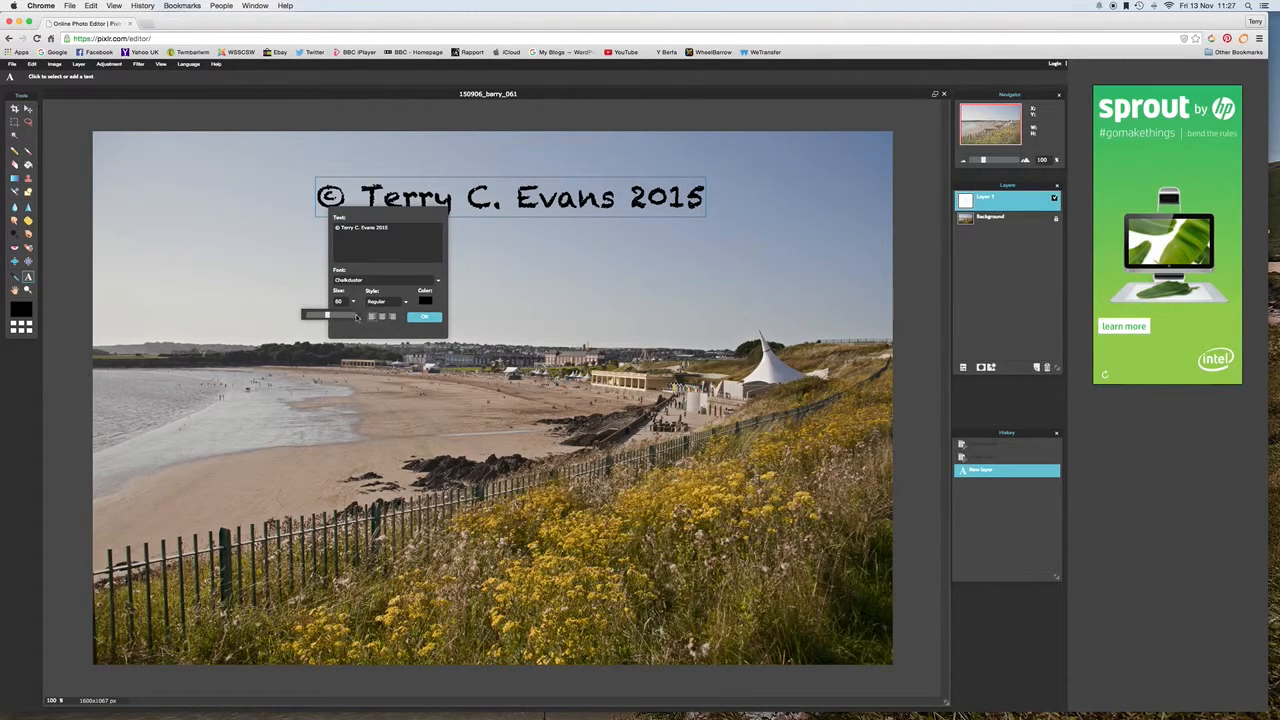
{"action": "left_click", "coordinate": [355, 326]}
Step: Colour the copyright text orange (e39919) and accept the text settings
{"action": "left_click", "coordinate": [425, 301]}
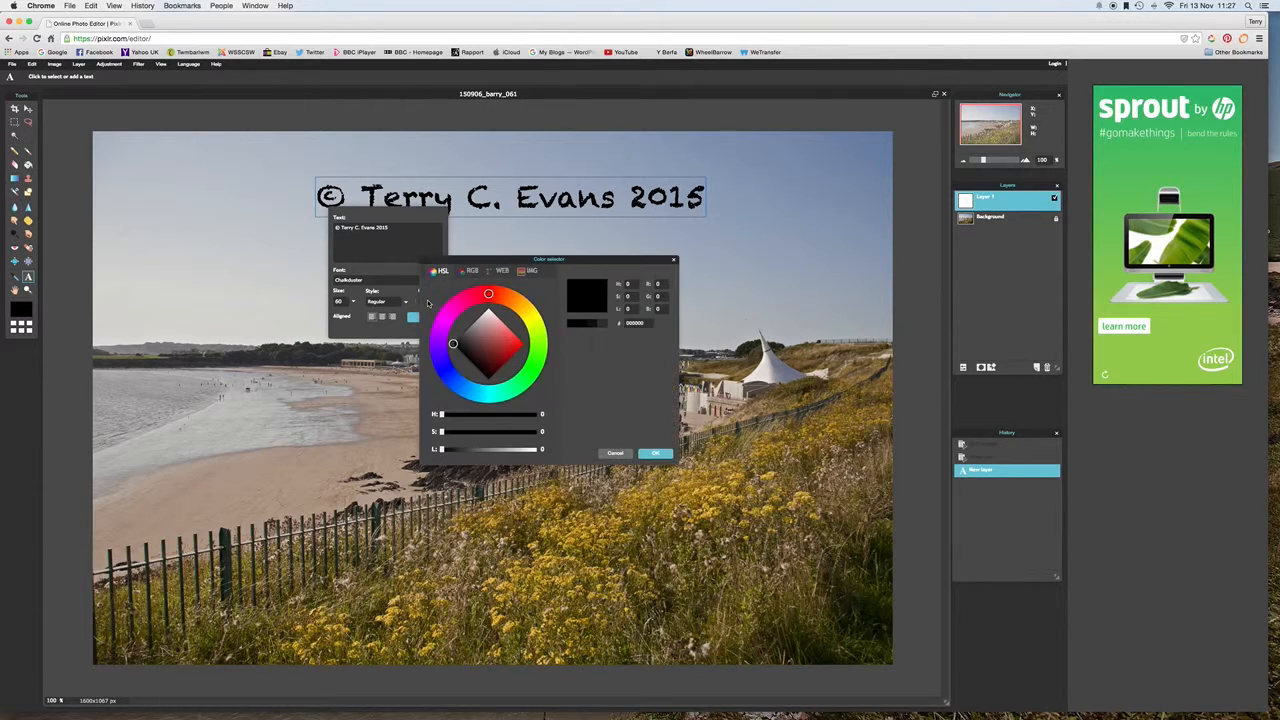
{"action": "left_click", "coordinate": [520, 306]}
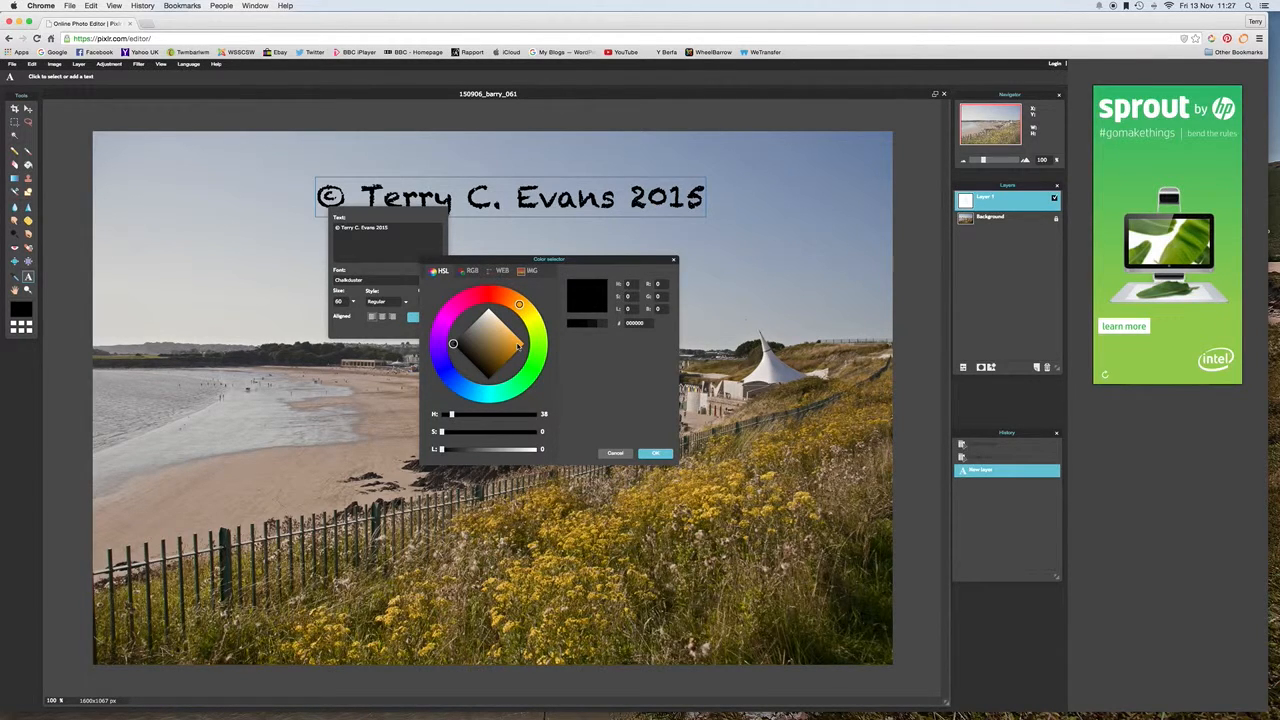
{"action": "left_click", "coordinate": [517, 345]}
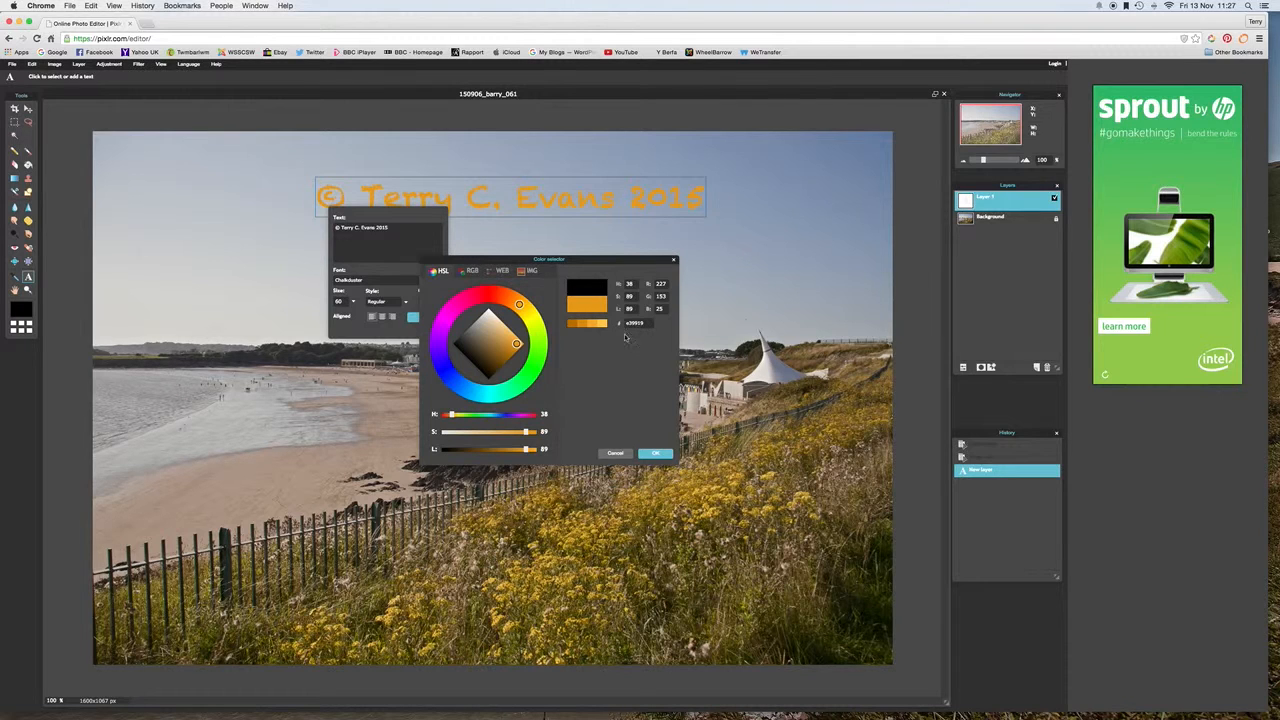
{"action": "left_click", "coordinate": [655, 454]}
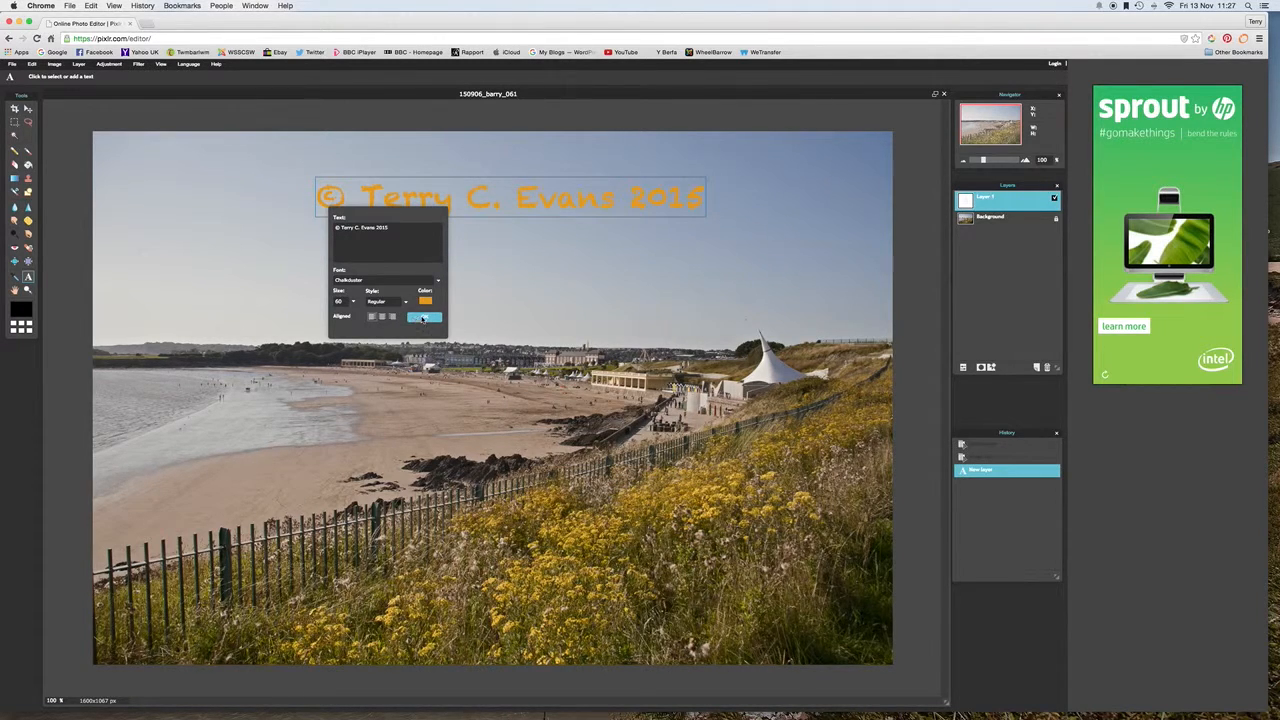
{"action": "left_click", "coordinate": [423, 317]}
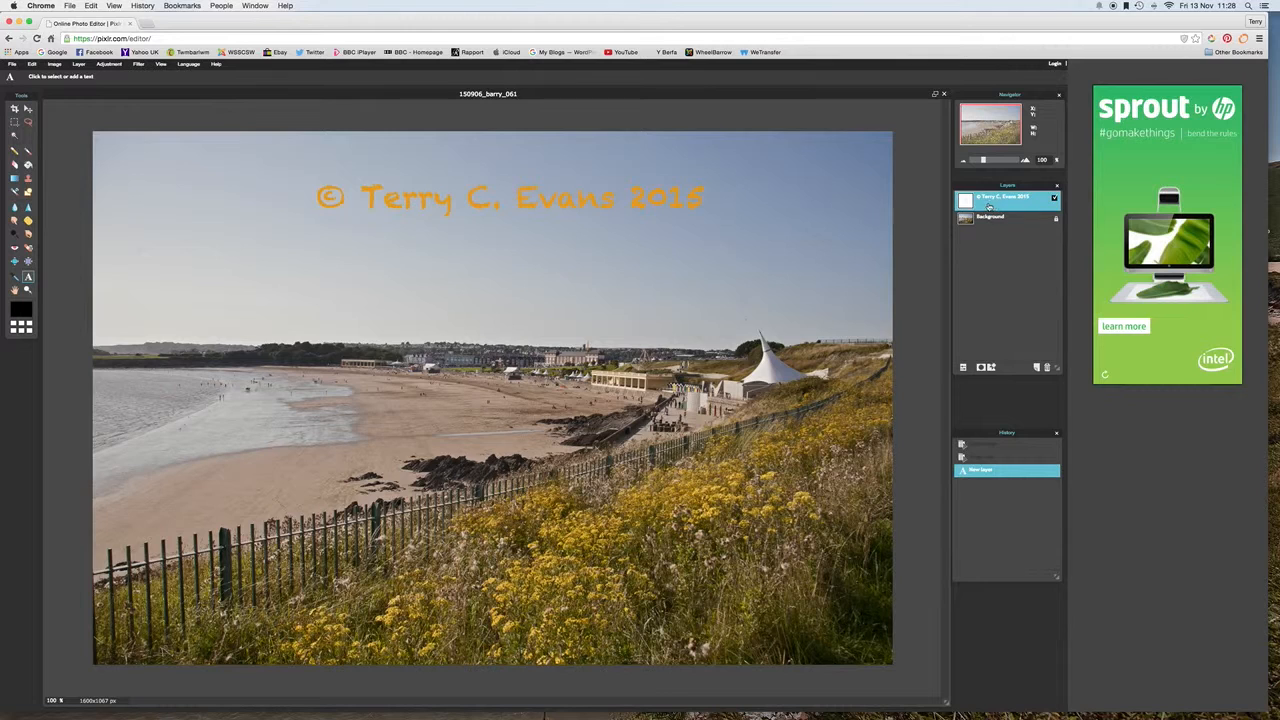
Step: Hide and show the copyright text layer twice to compare the photo with and without it
{"action": "left_click", "coordinate": [1055, 199]}
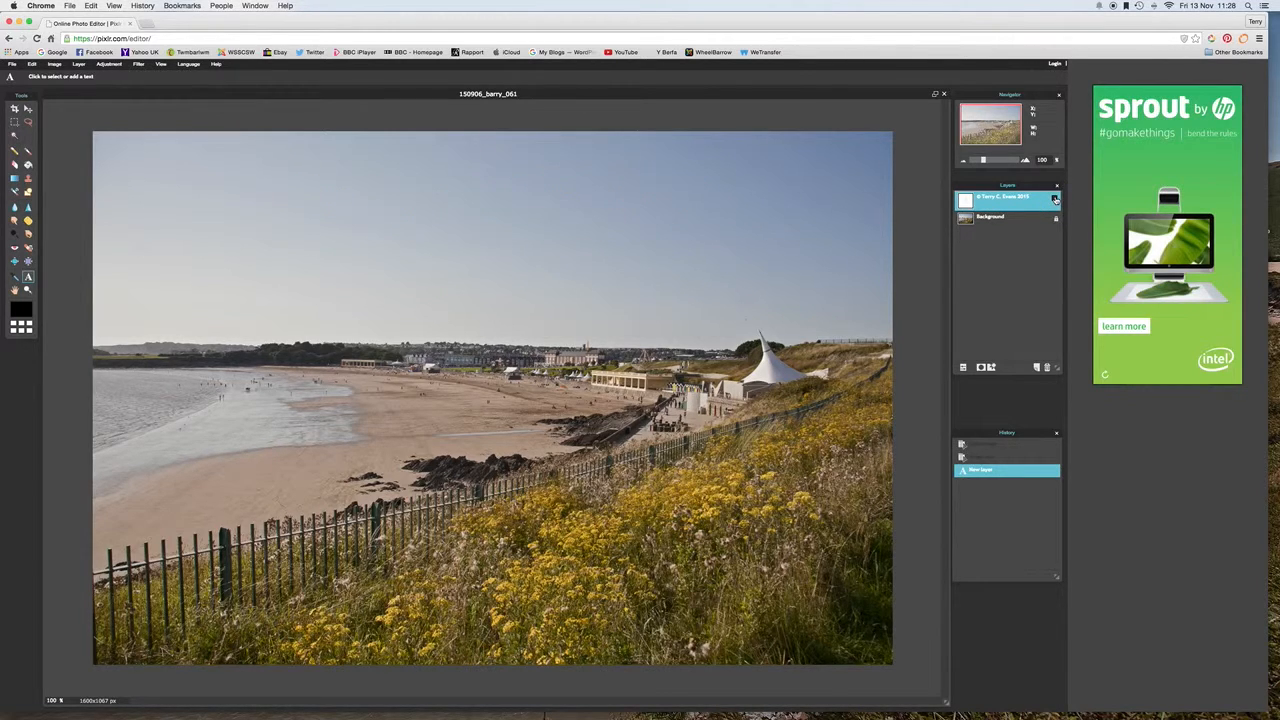
{"action": "left_click", "coordinate": [1055, 199]}
{"action": "left_click", "coordinate": [1055, 199]}
{"action": "left_click", "coordinate": [1055, 199]}
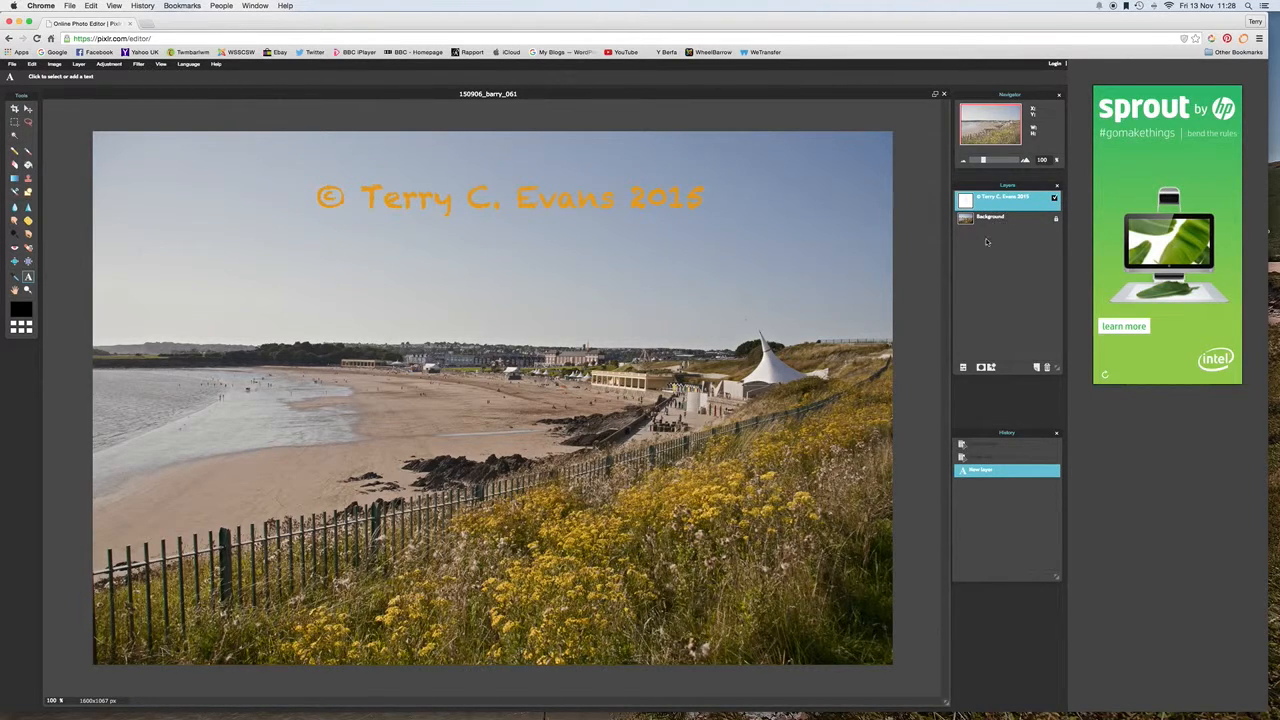
Step: Select the Background layer and the text layer in turn, and reopen the copyright text's settings for review
{"action": "left_click", "coordinate": [996, 224]}
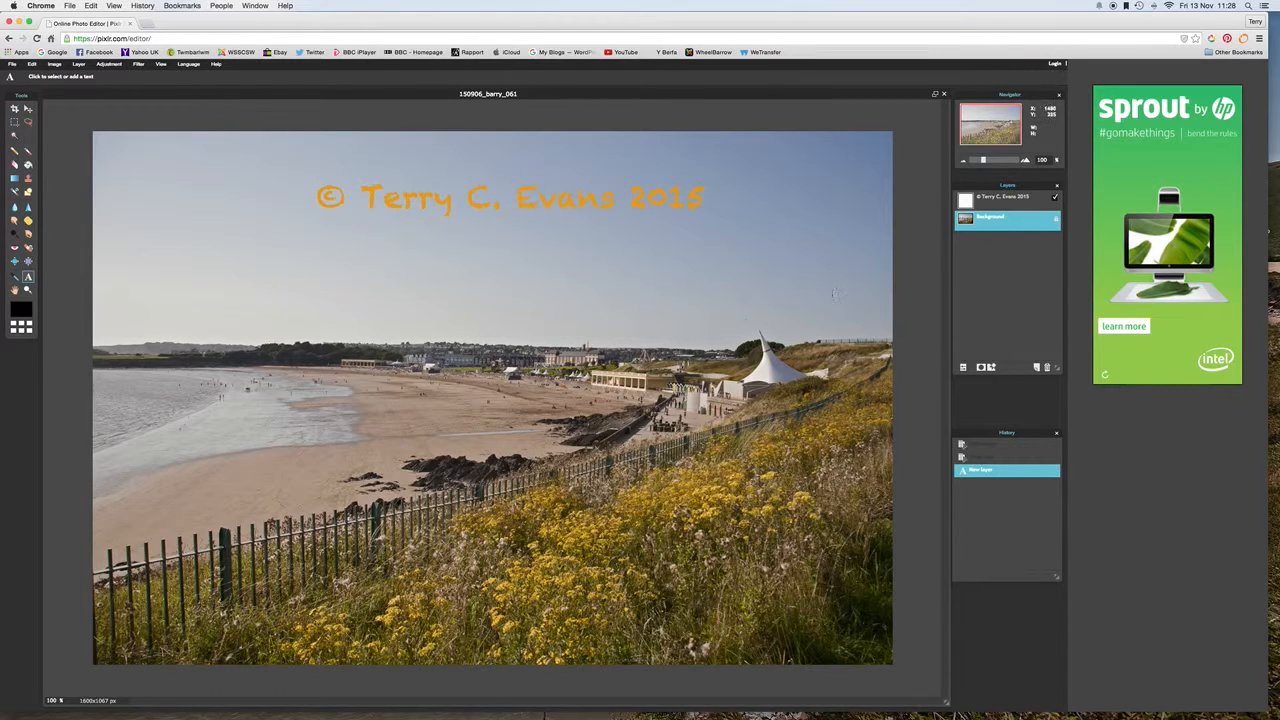
{"action": "left_click", "coordinate": [1013, 205]}
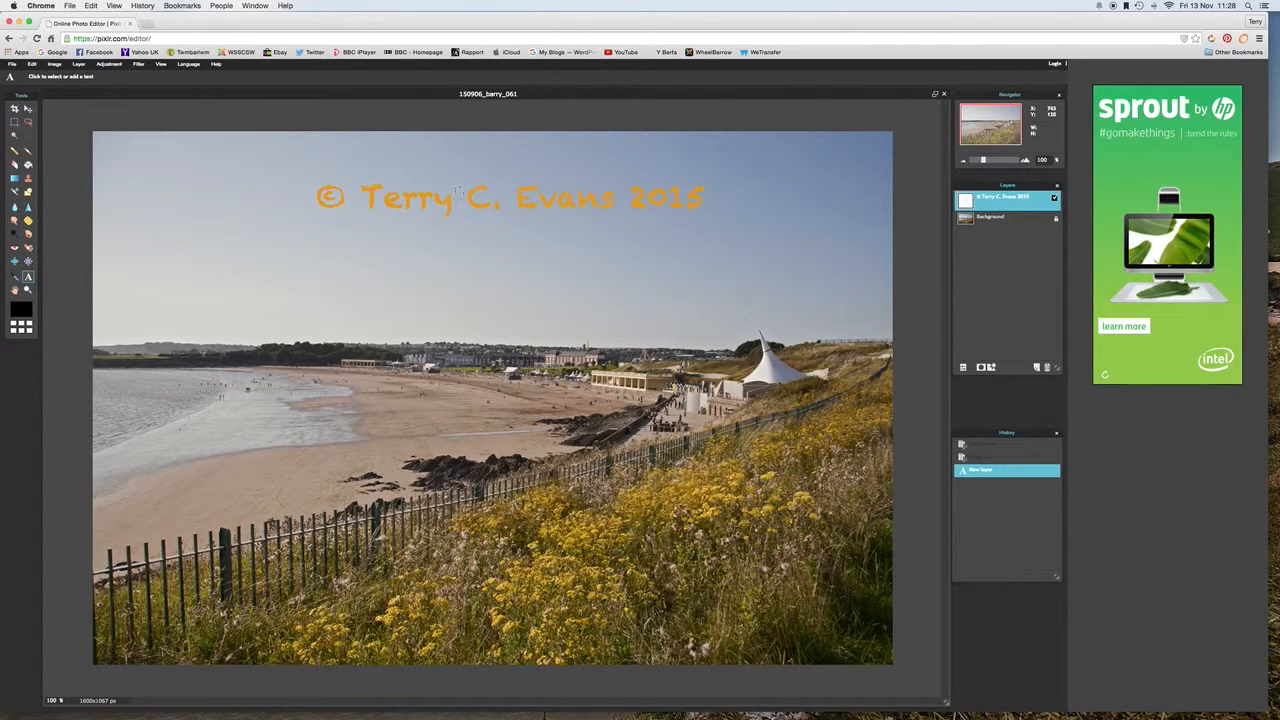
{"action": "left_click", "coordinate": [530, 199]}
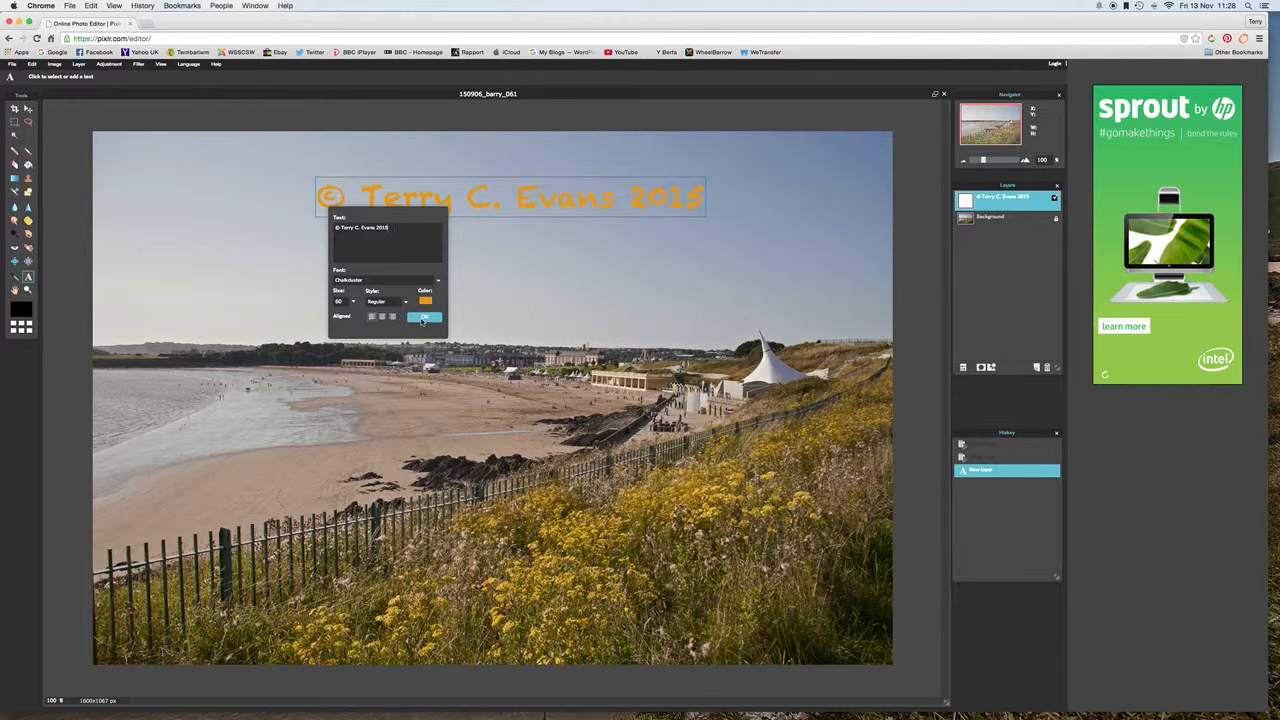
{"action": "left_click", "coordinate": [423, 317]}
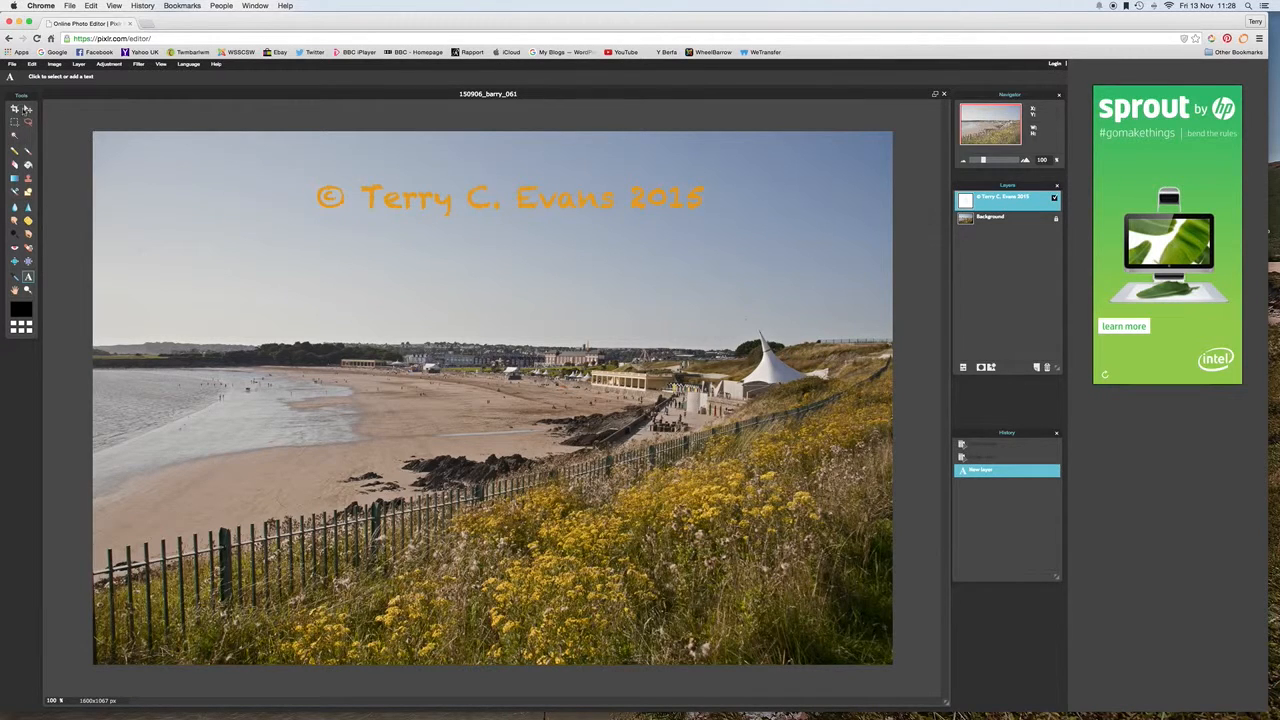
Step: Move the copyright text to the photo's lower-right corner, over the flowers
{"action": "left_click", "coordinate": [27, 108]}
{"action": "left_click_drag", "start_coordinate": [534, 200], "coordinate": [690, 620]}
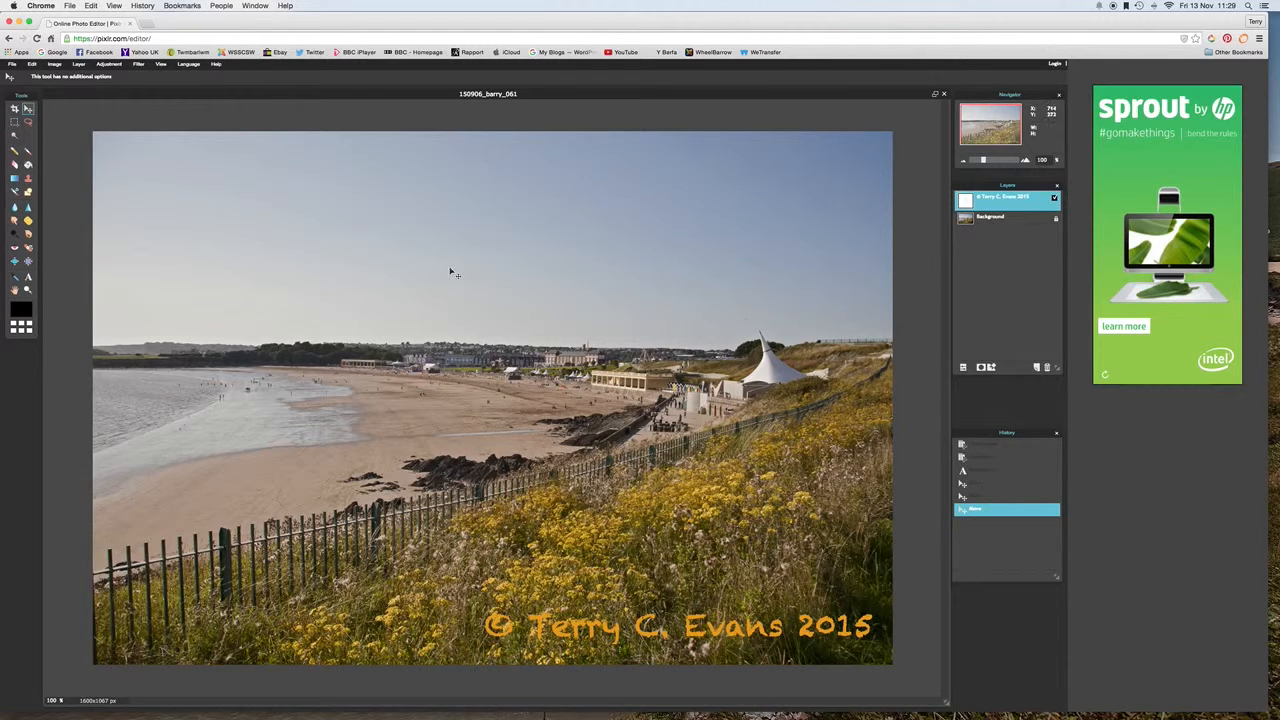
Step: Save the image as a layered Pixlr image (PXD) named 150906_barry_061.pxd in the pixlr_demo folder
{"action": "left_click", "coordinate": [17, 66]}
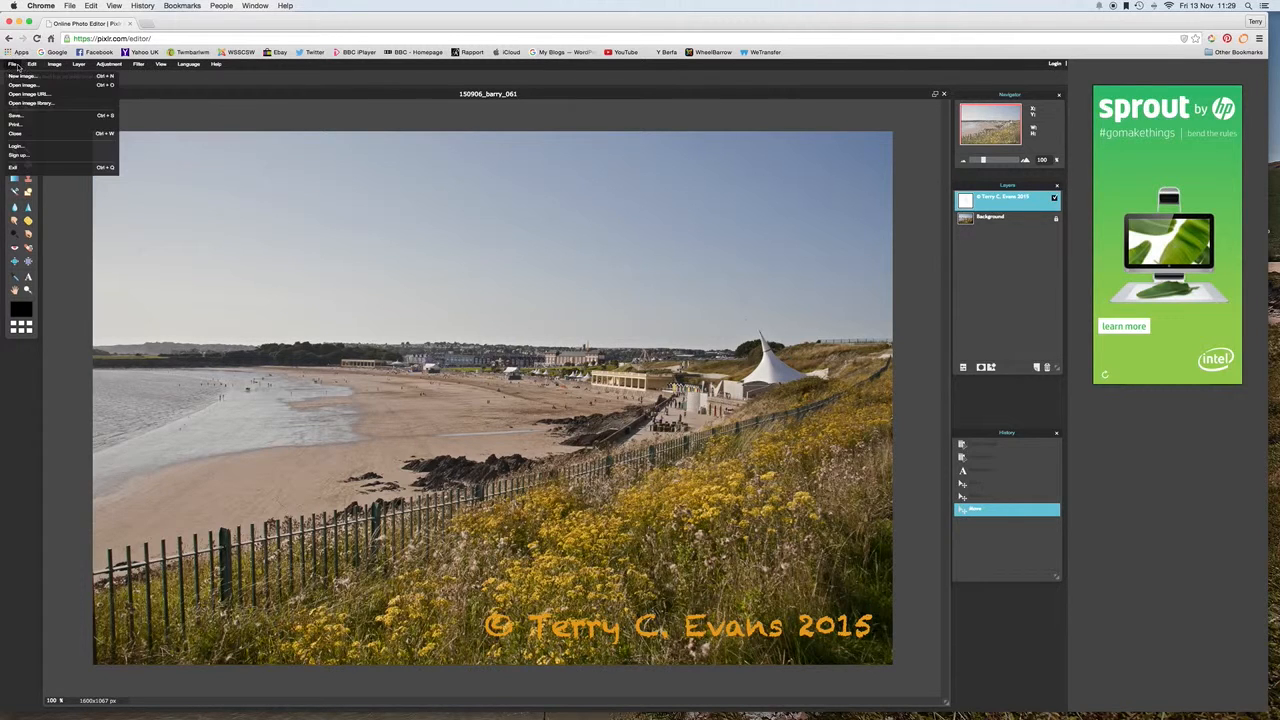
{"action": "left_click", "coordinate": [15, 115]}
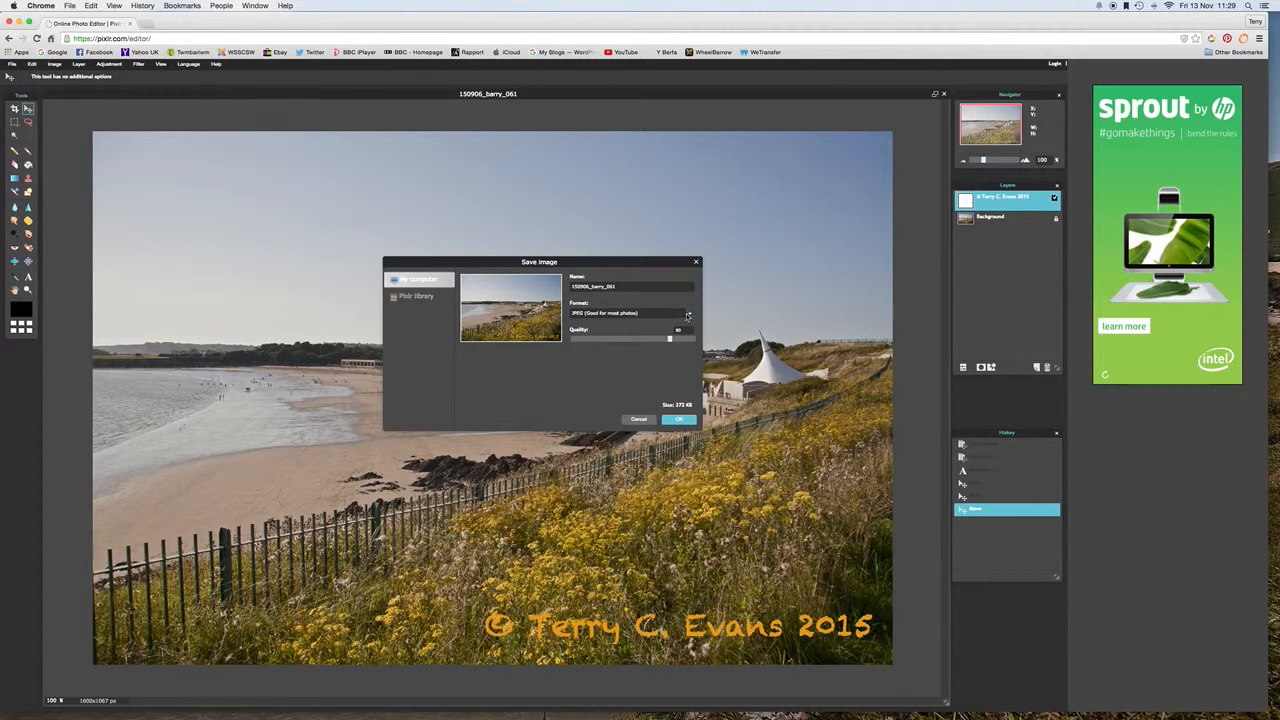
{"action": "left_click", "coordinate": [687, 316]}
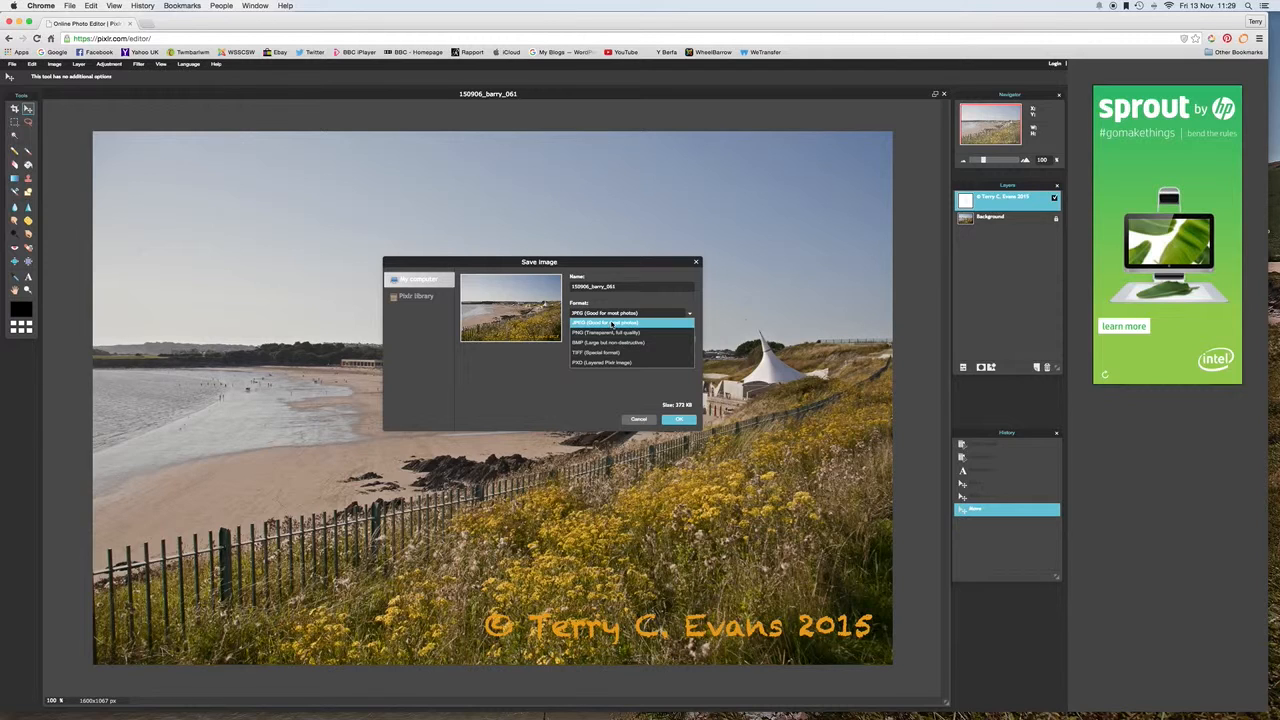
{"action": "left_click", "coordinate": [593, 364]}
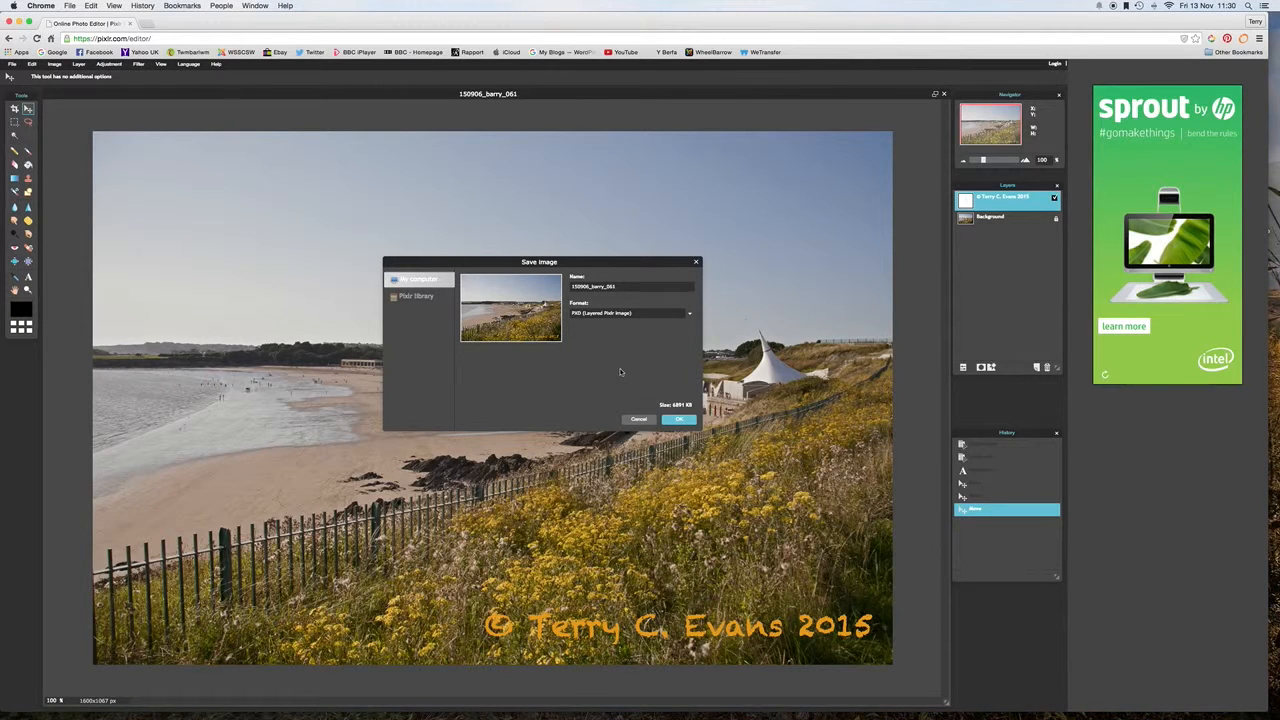
{"action": "left_click", "coordinate": [679, 420]}
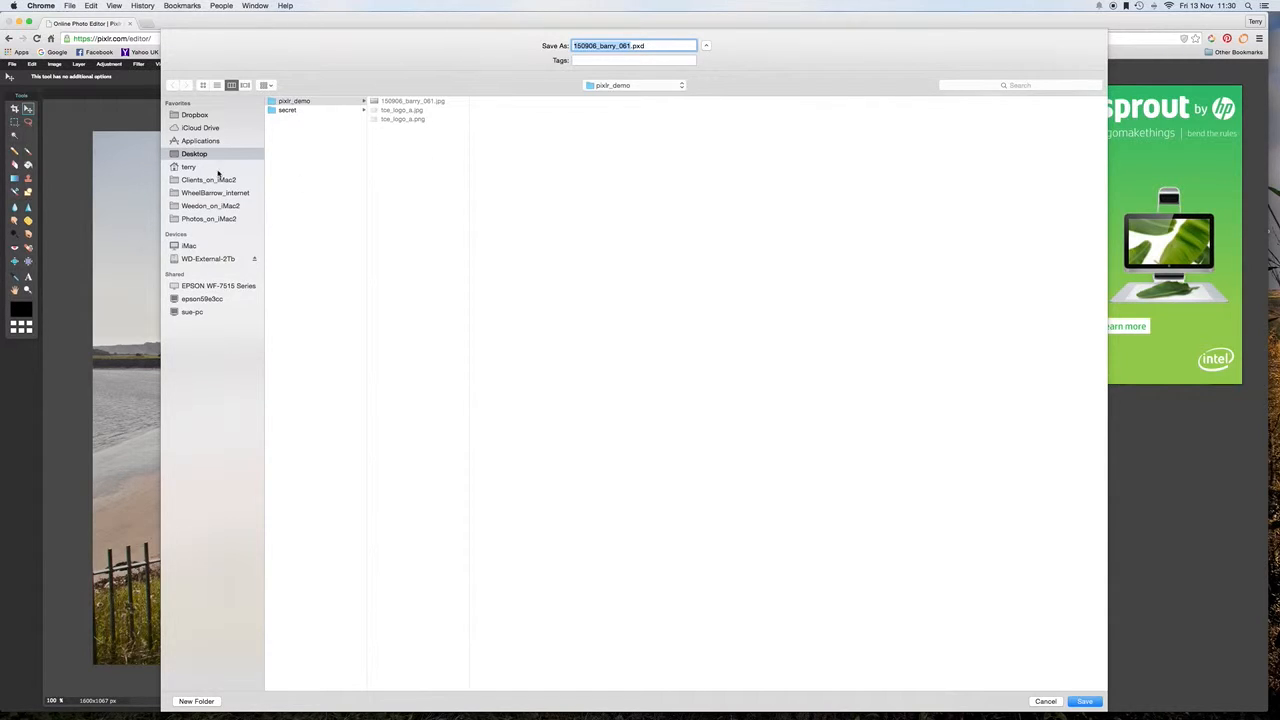
{"action": "left_click", "coordinate": [420, 177]}
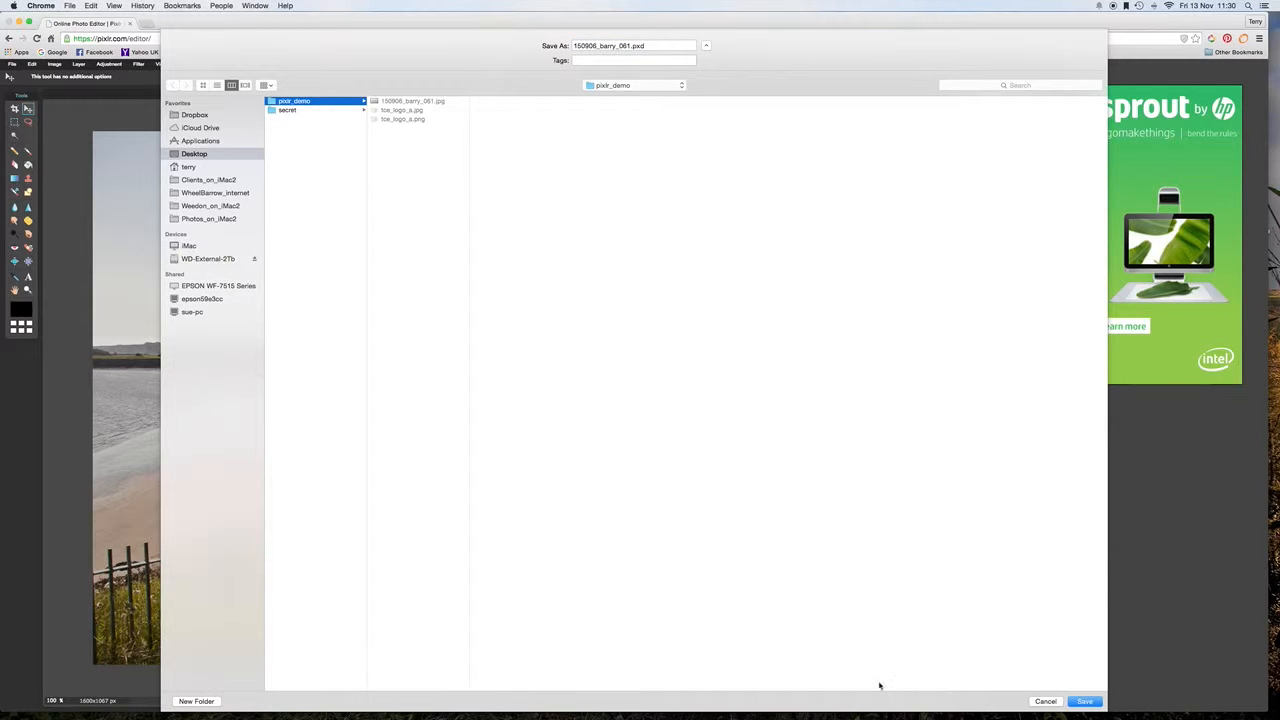
{"action": "left_click", "coordinate": [1085, 701]}
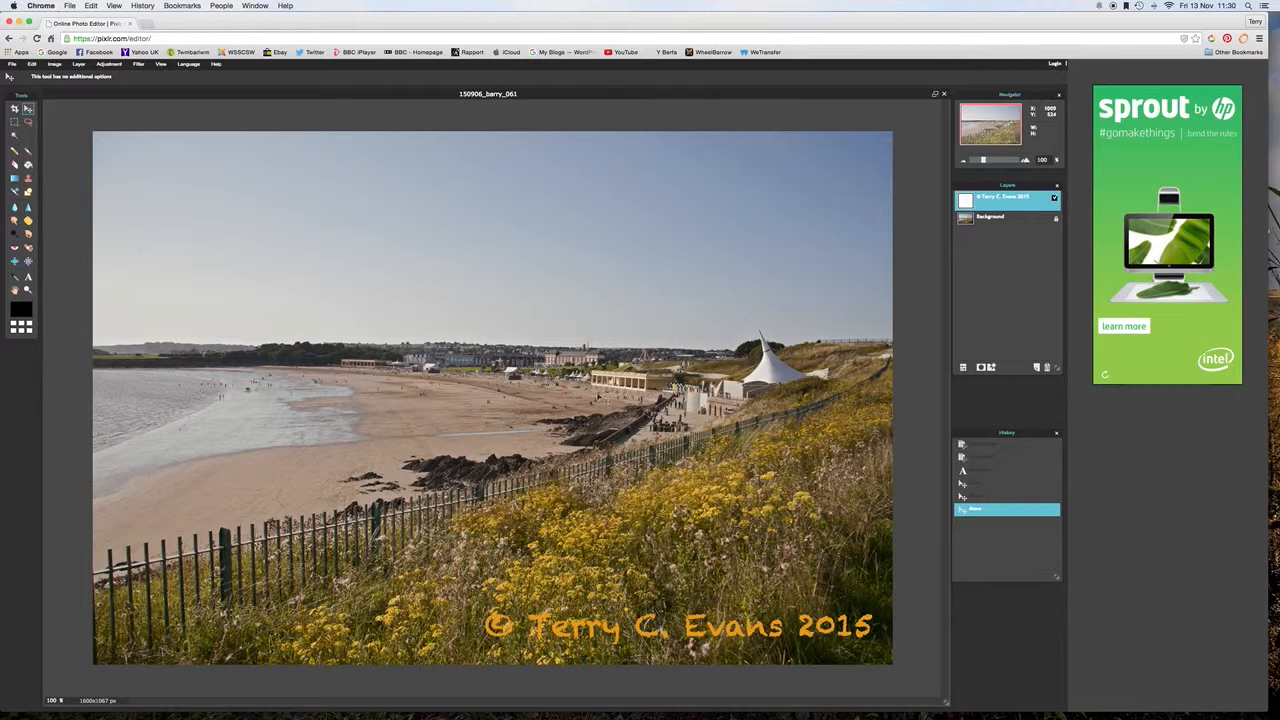
{"action": "left_click", "coordinate": [13, 64]}
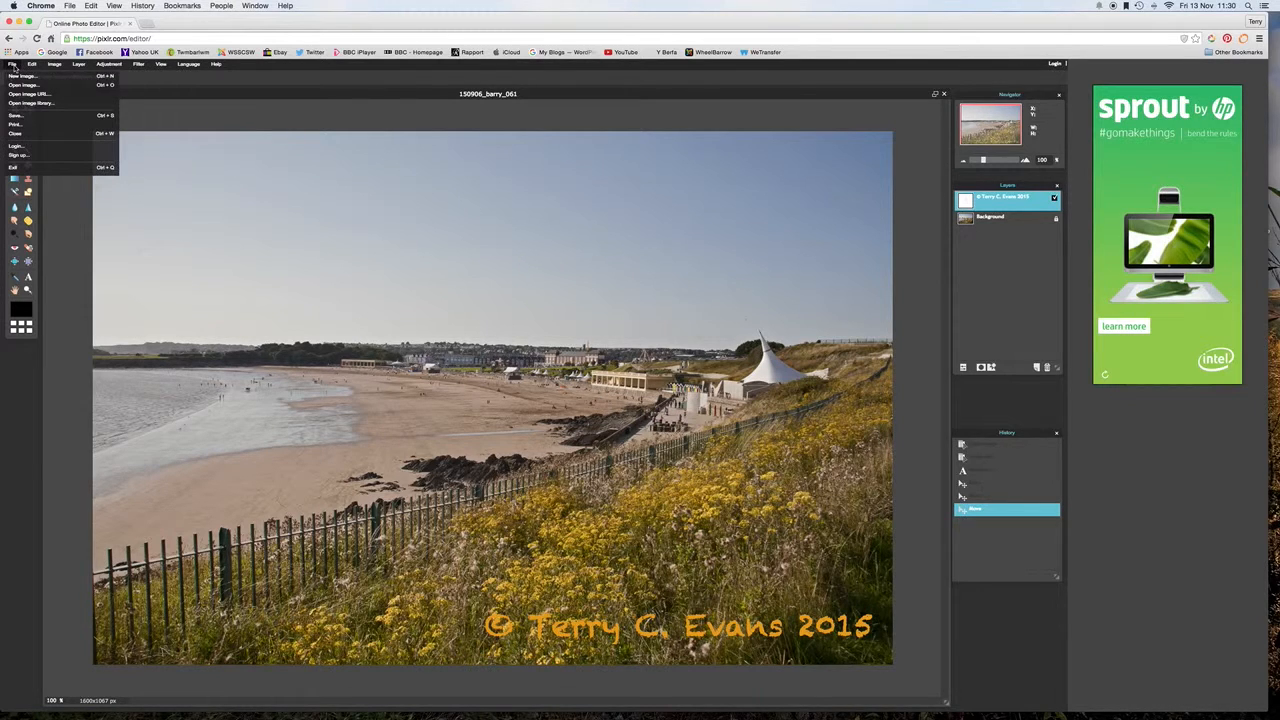
{"action": "left_click", "coordinate": [16, 115]}
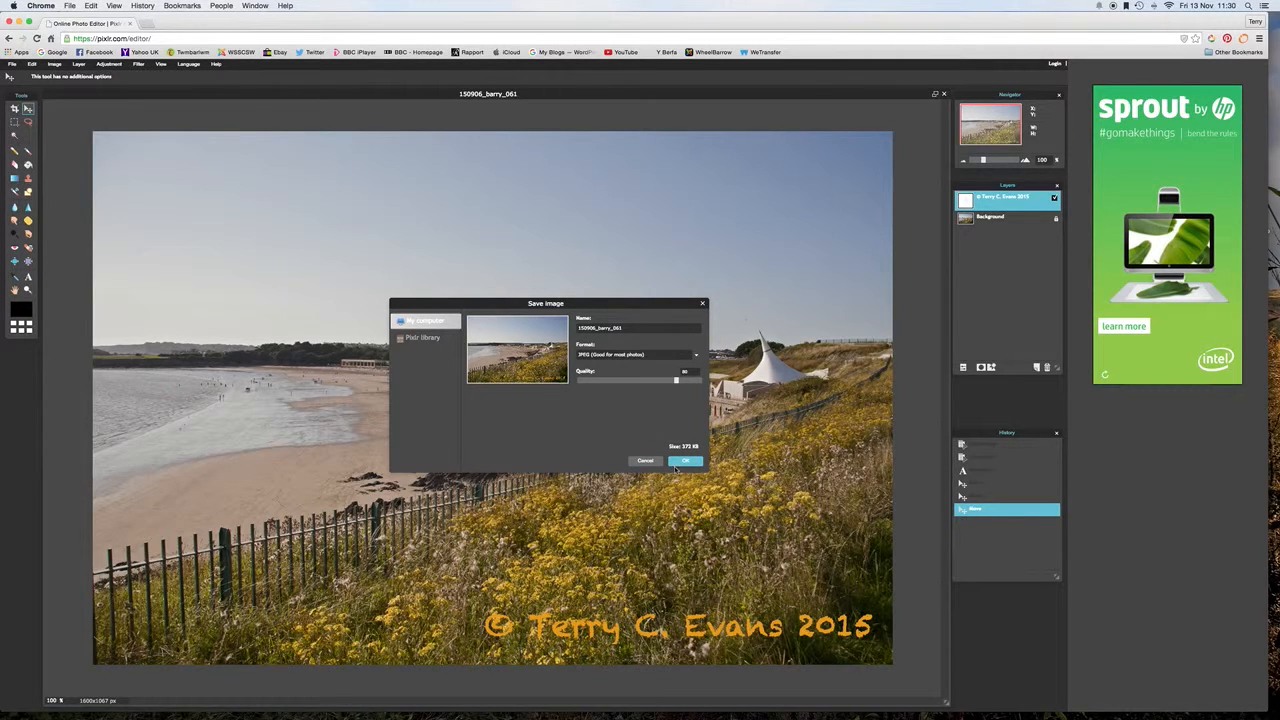
{"action": "left_click", "coordinate": [703, 305]}
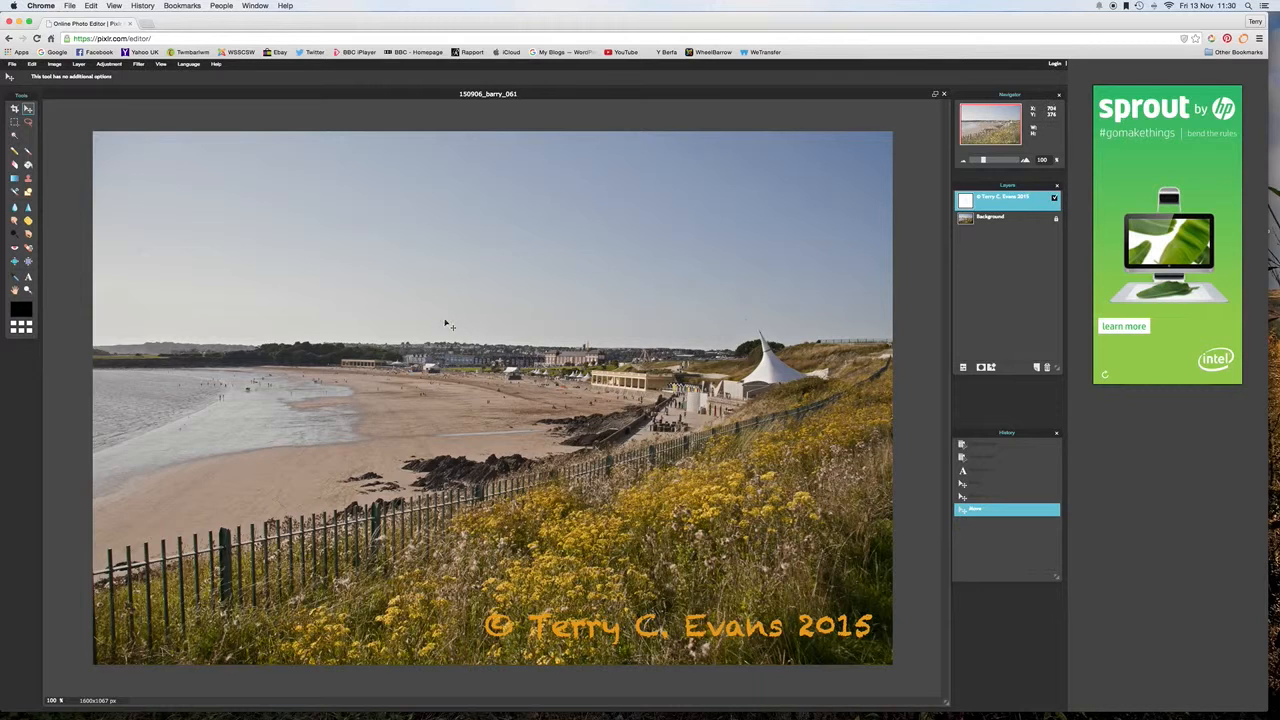
Step: Preview the JPG and PNG versions of the TCE logo in pixlr_demo and open tce_logo_a.jpg
{"action": "left_click", "coordinate": [12, 65]}
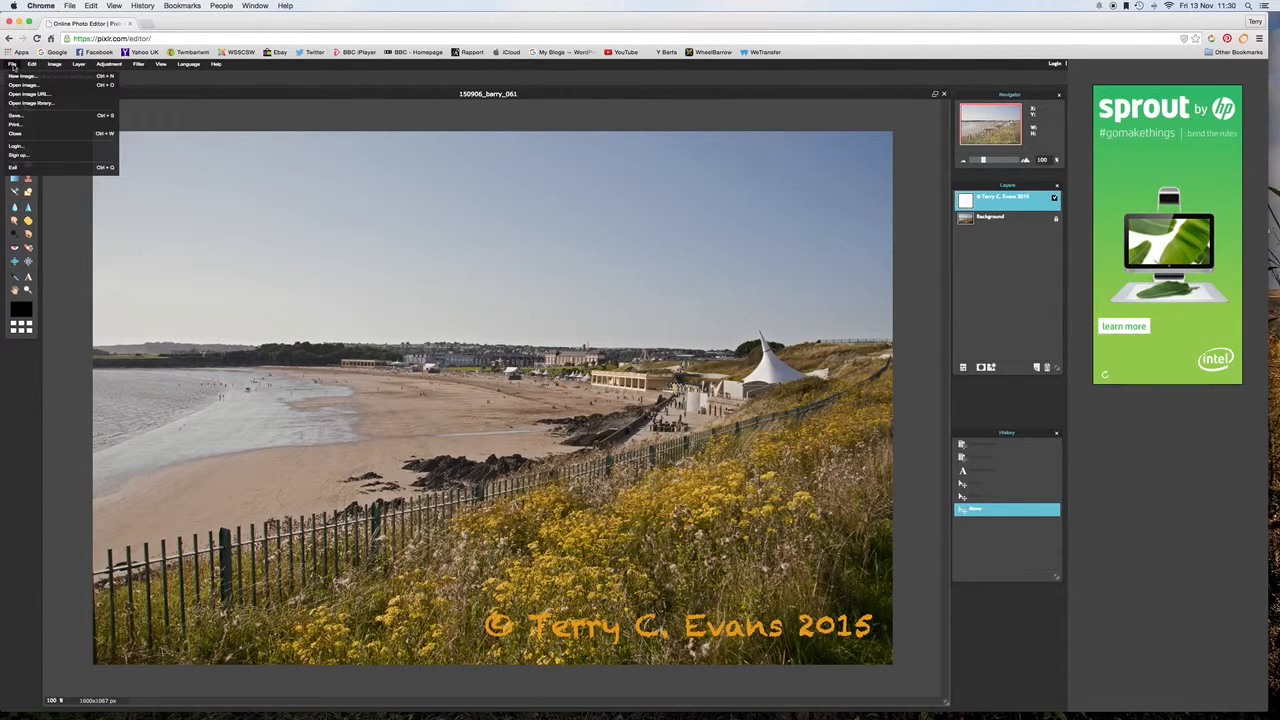
{"action": "left_click", "coordinate": [18, 86]}
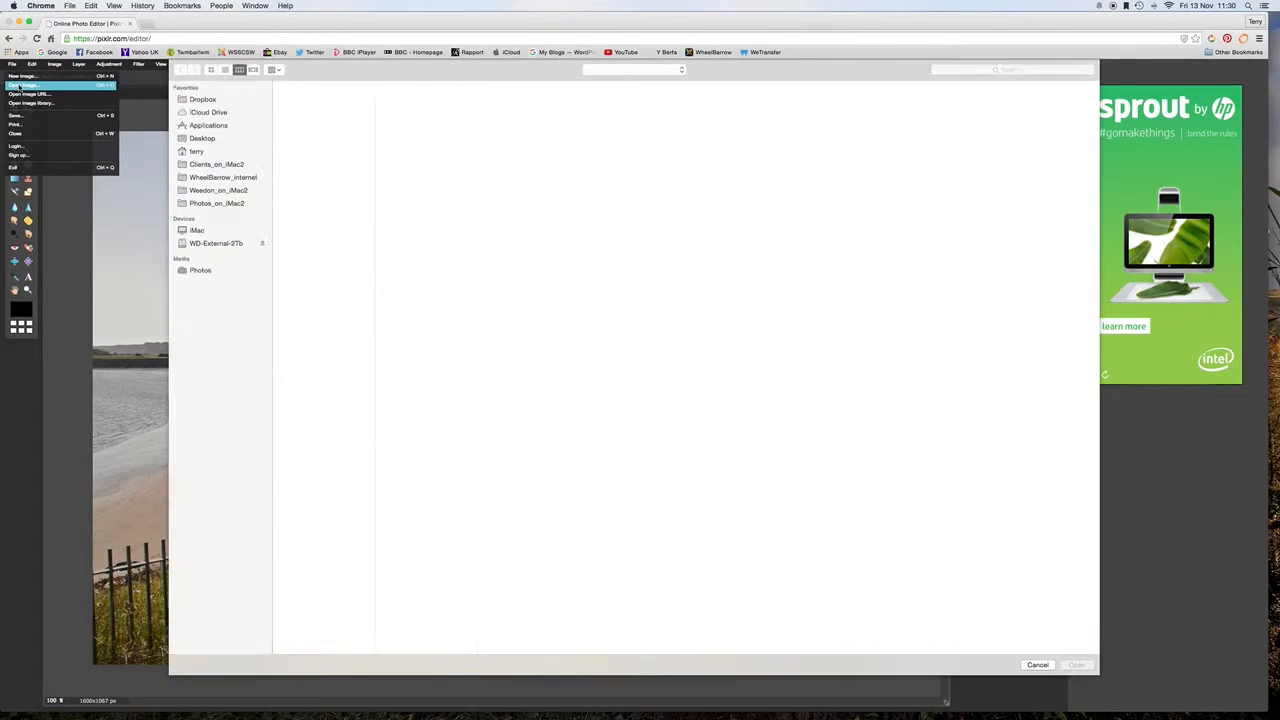
{"action": "left_click", "coordinate": [410, 104]}
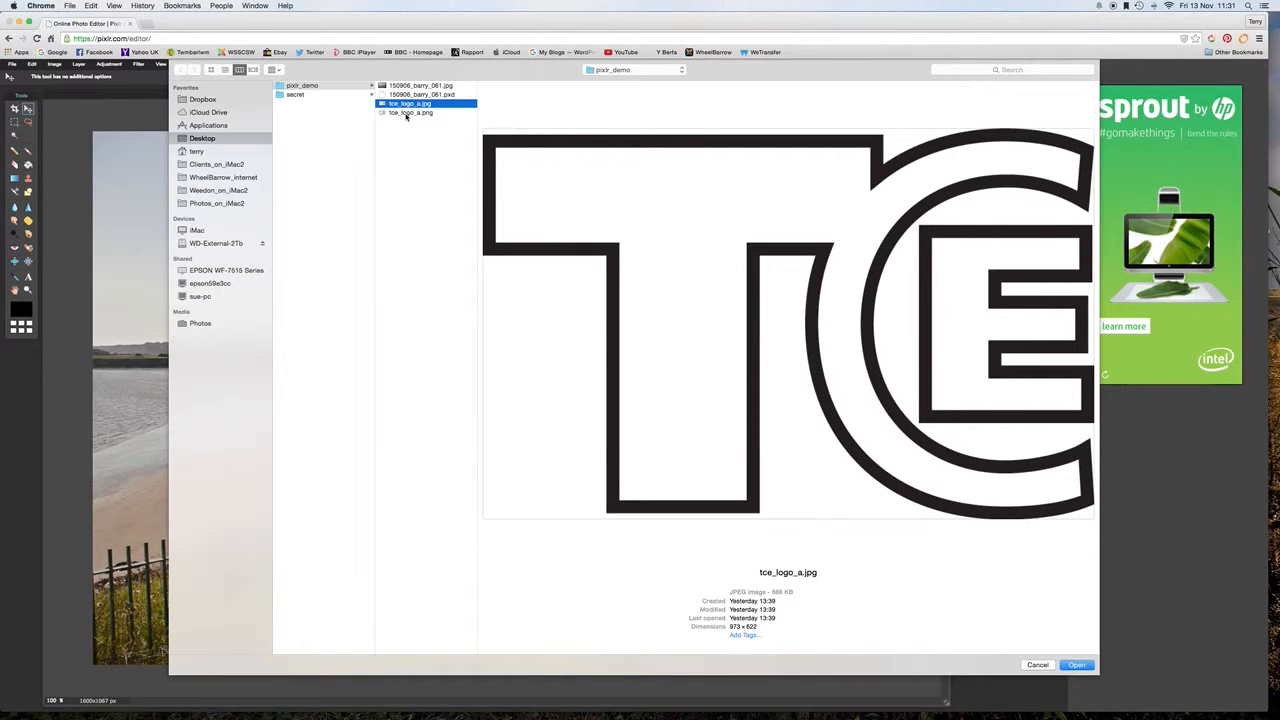
{"action": "left_click", "coordinate": [408, 113]}
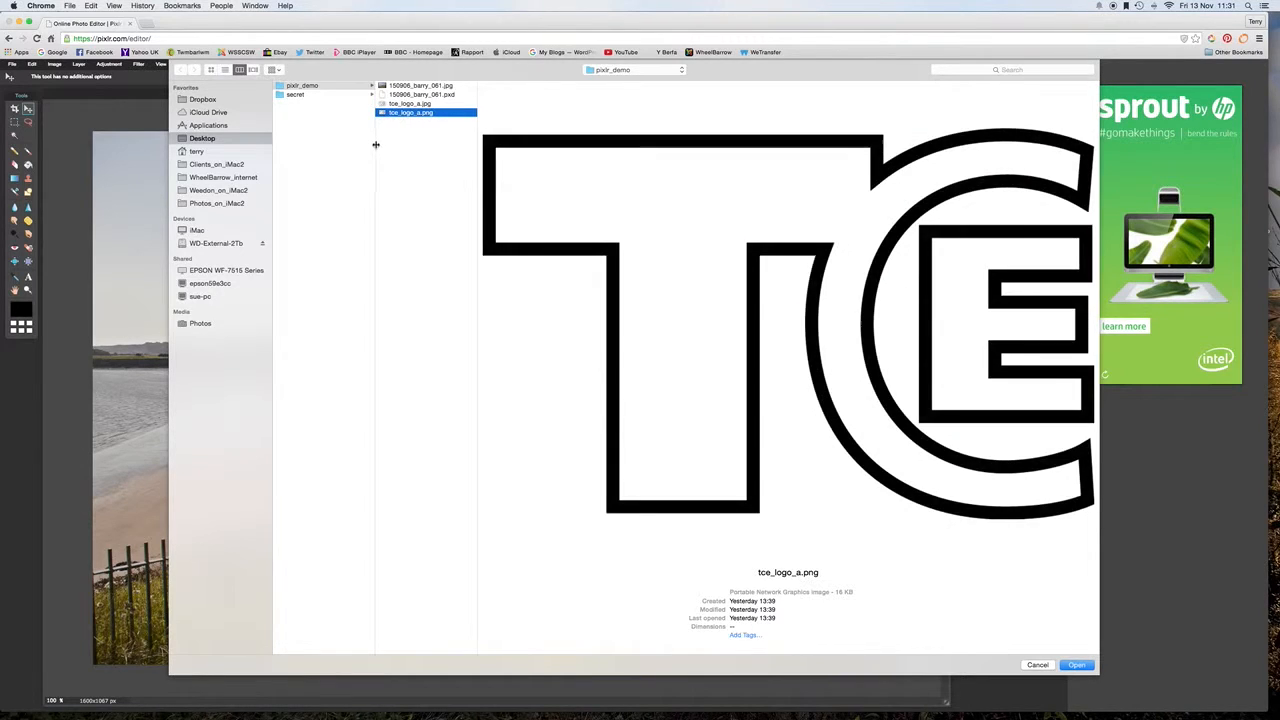
{"action": "left_click", "coordinate": [421, 104]}
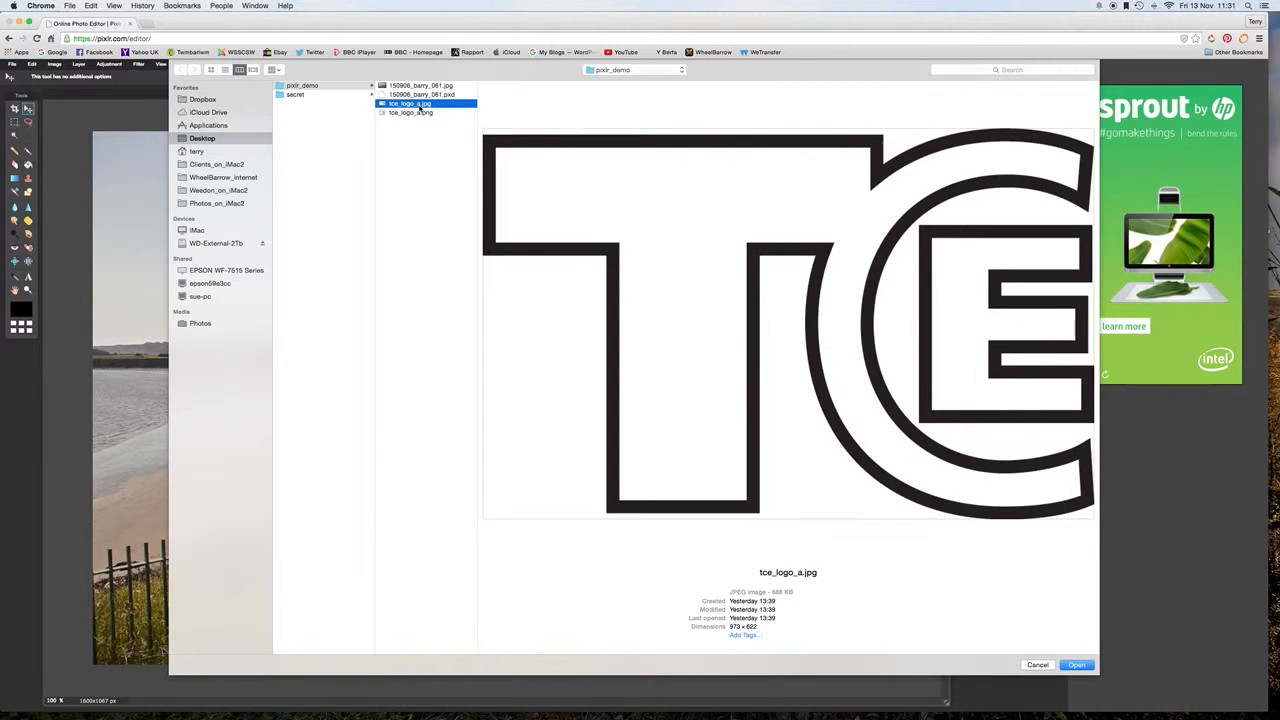
{"action": "left_click", "coordinate": [1076, 665]}
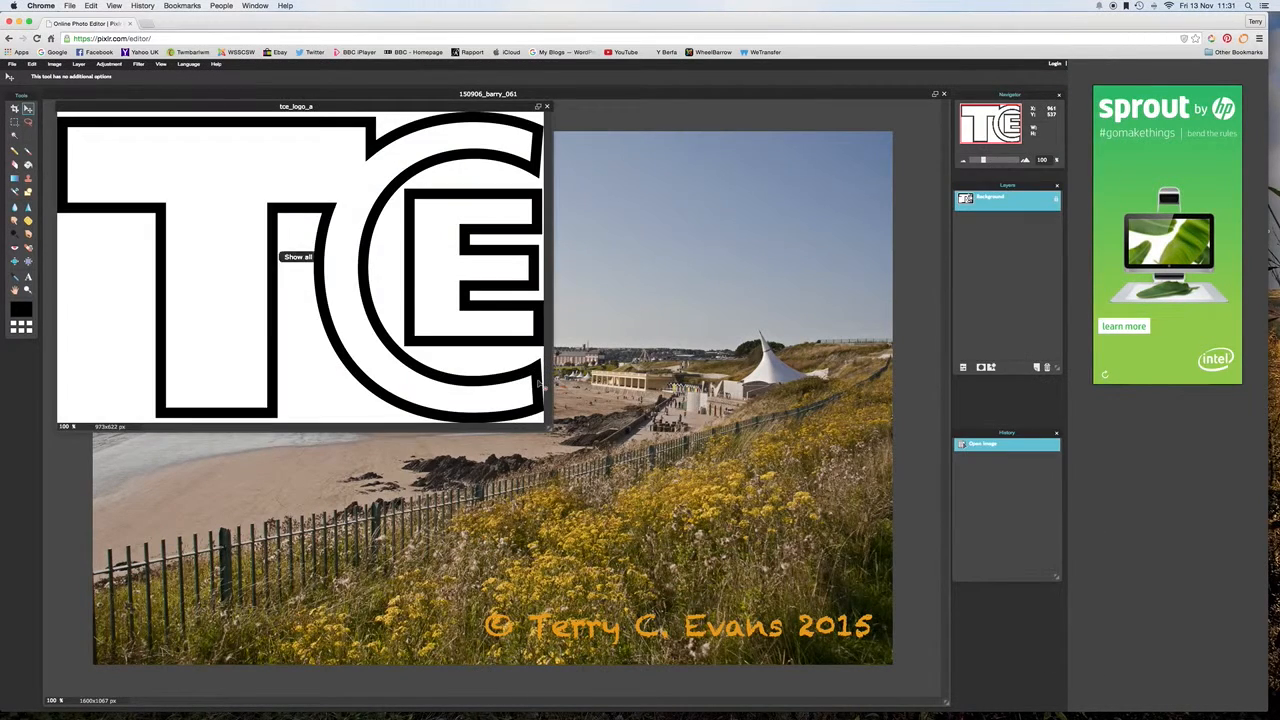
Step: Open the transparent logo file tce_logo_a.png from the pixlr_demo folder as well
{"action": "left_click", "coordinate": [12, 64]}
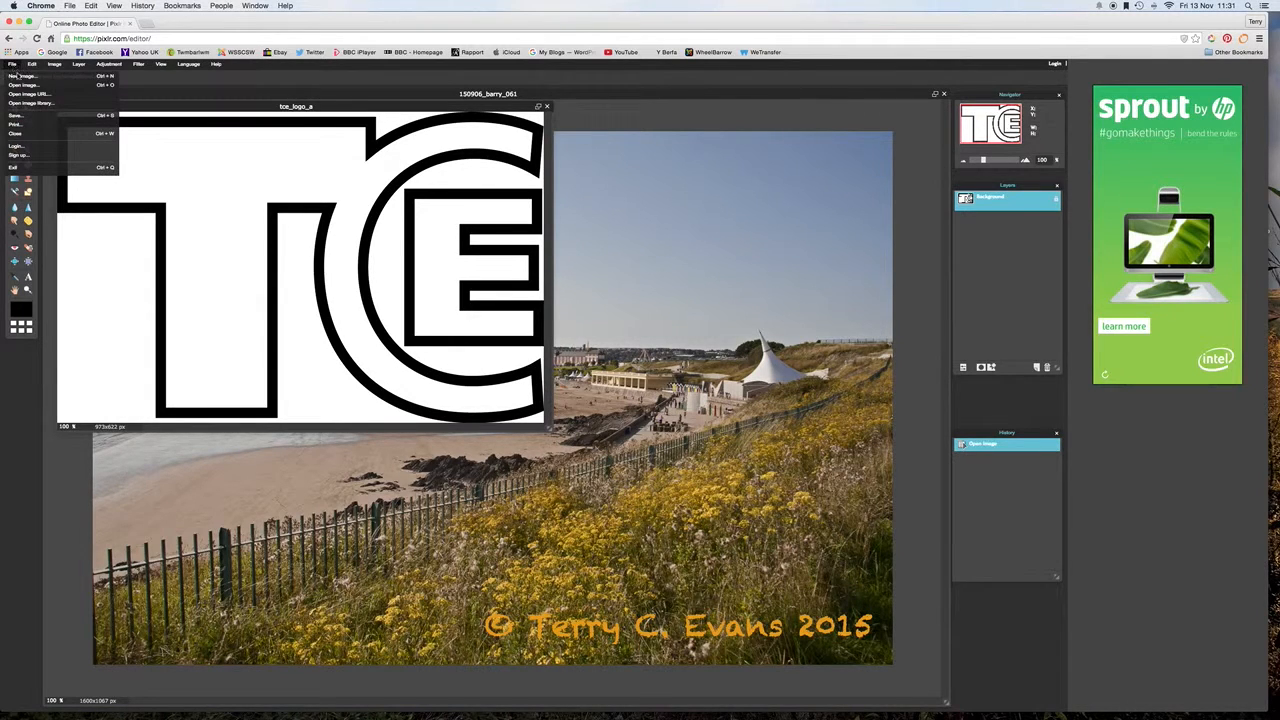
{"action": "left_click", "coordinate": [22, 86]}
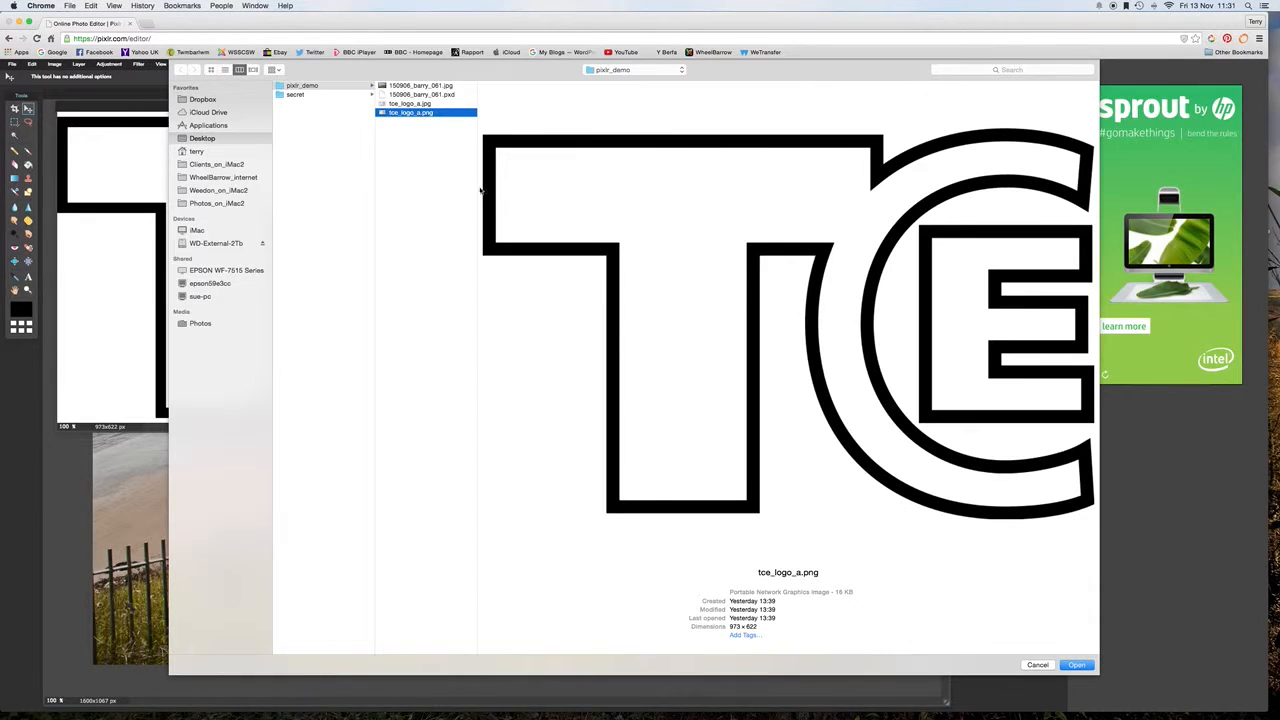
{"action": "left_click", "coordinate": [1076, 665]}
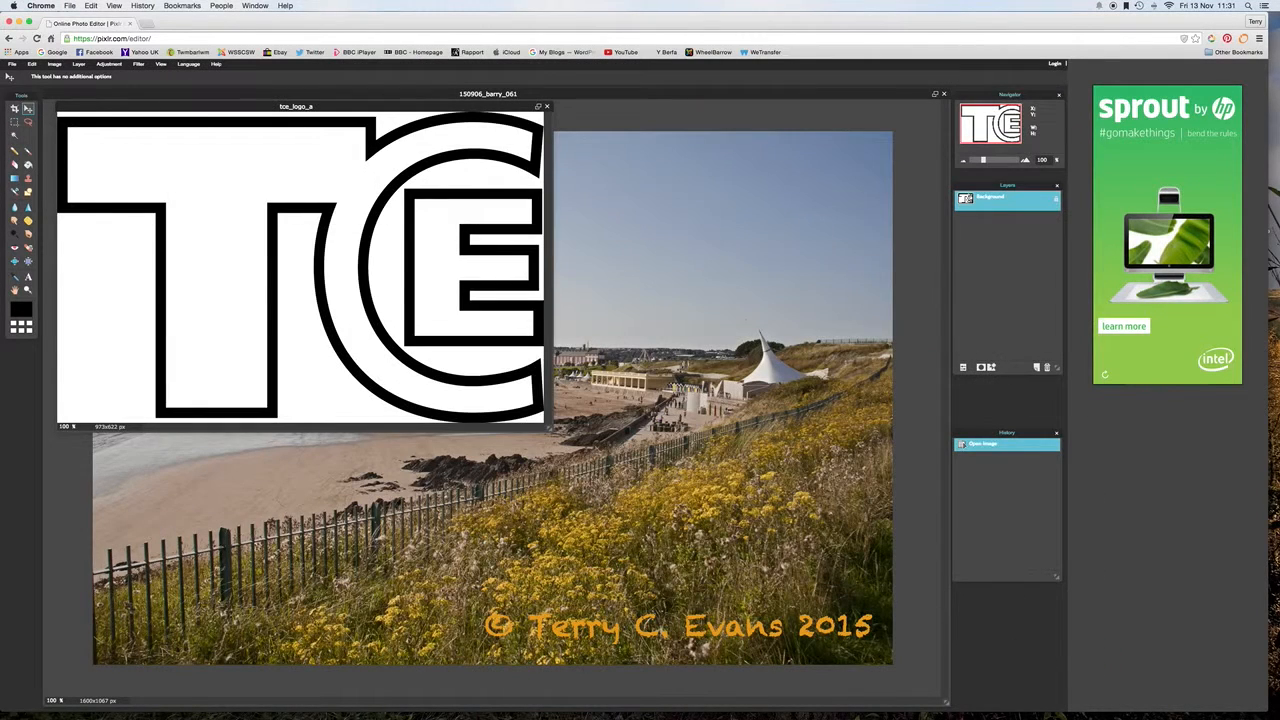
Step: Move the PNG logo's window off the JPG logo, and copy the whole PNG logo into the beach photo as a new layer
{"action": "left_click_drag", "start_coordinate": [250, 118], "coordinate": [590, 190]}
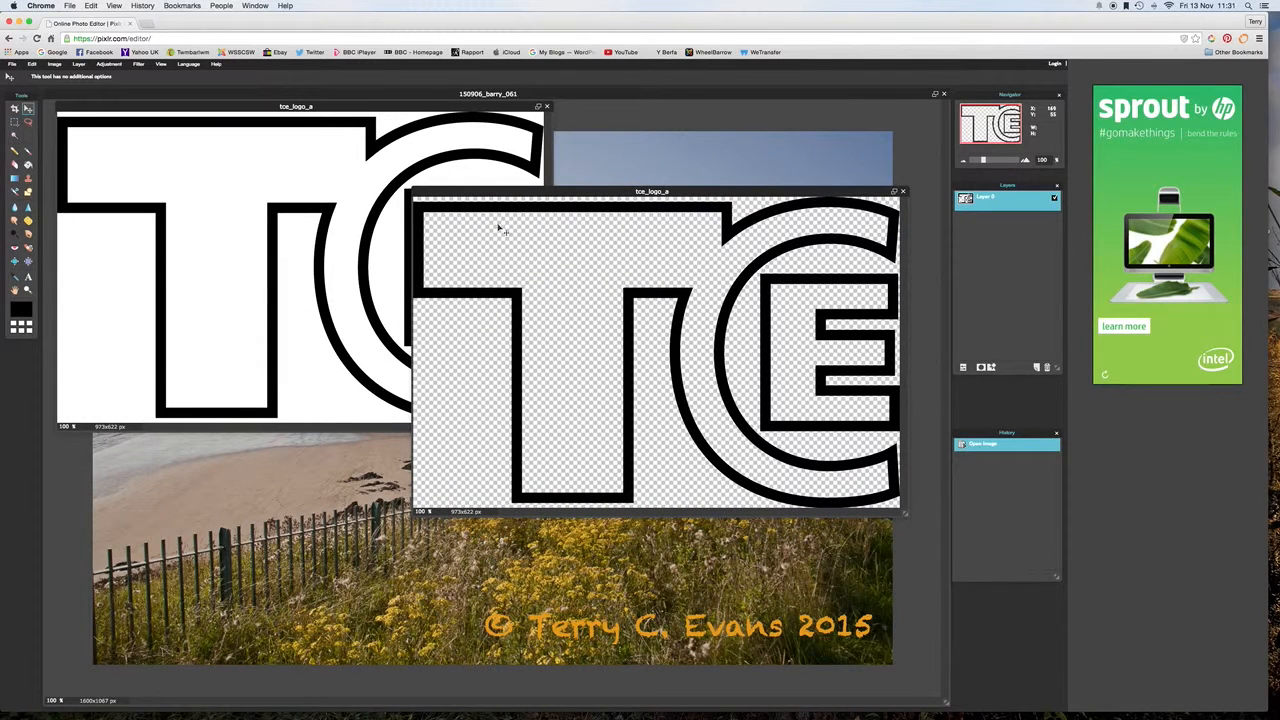
{"action": "left_click_drag", "start_coordinate": [637, 191], "coordinate": [413, 133]}
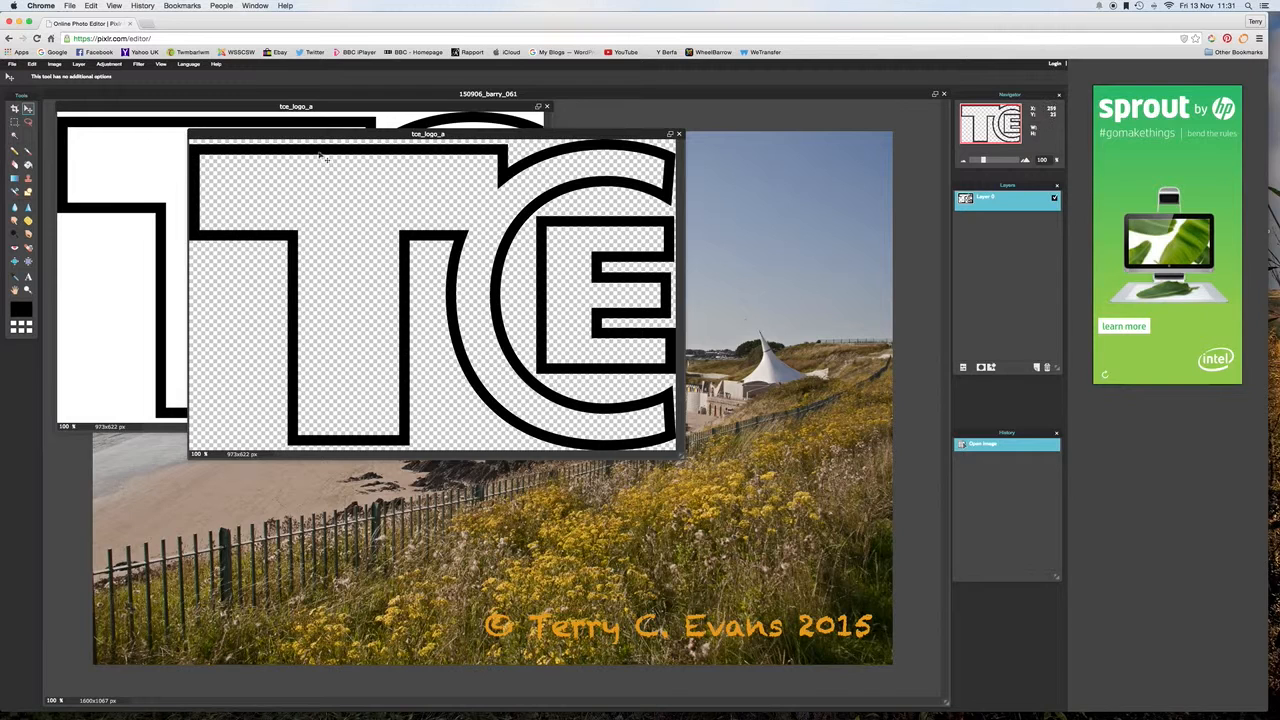
{"action": "left_click_drag", "start_coordinate": [316, 133], "coordinate": [313, 124]}
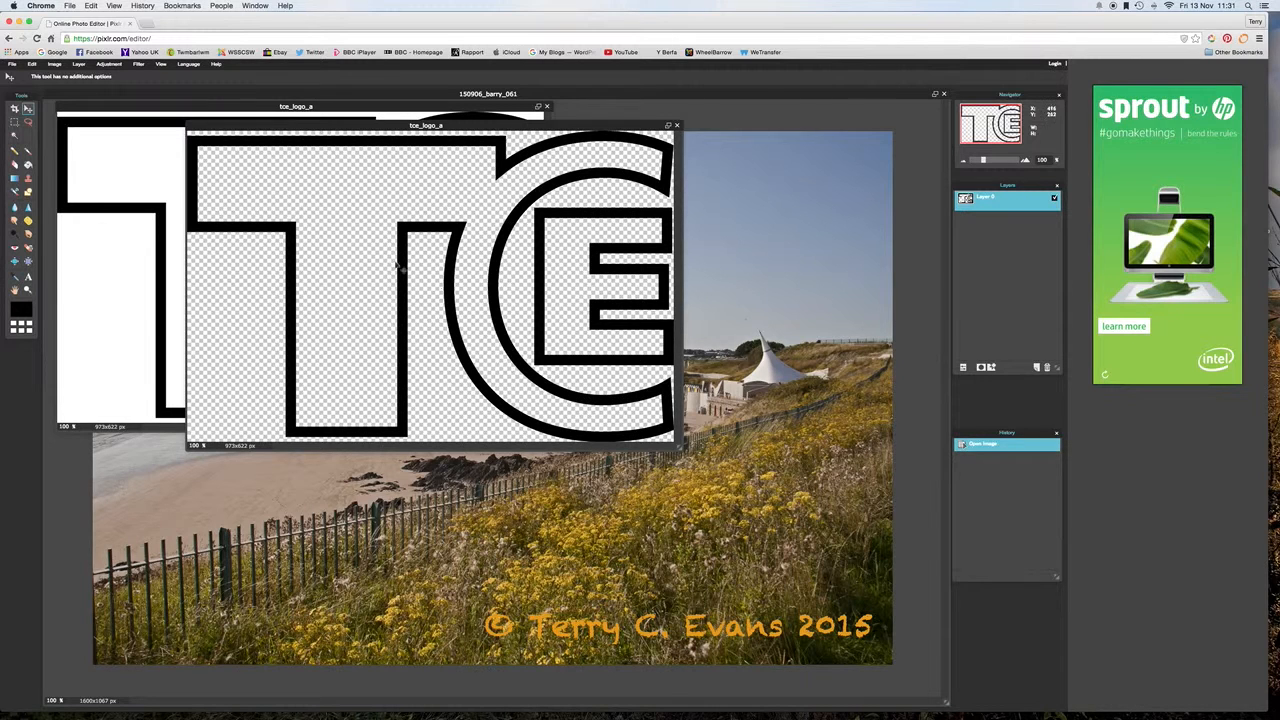
{"action": "left_click_drag", "start_coordinate": [311, 125], "coordinate": [421, 153]}
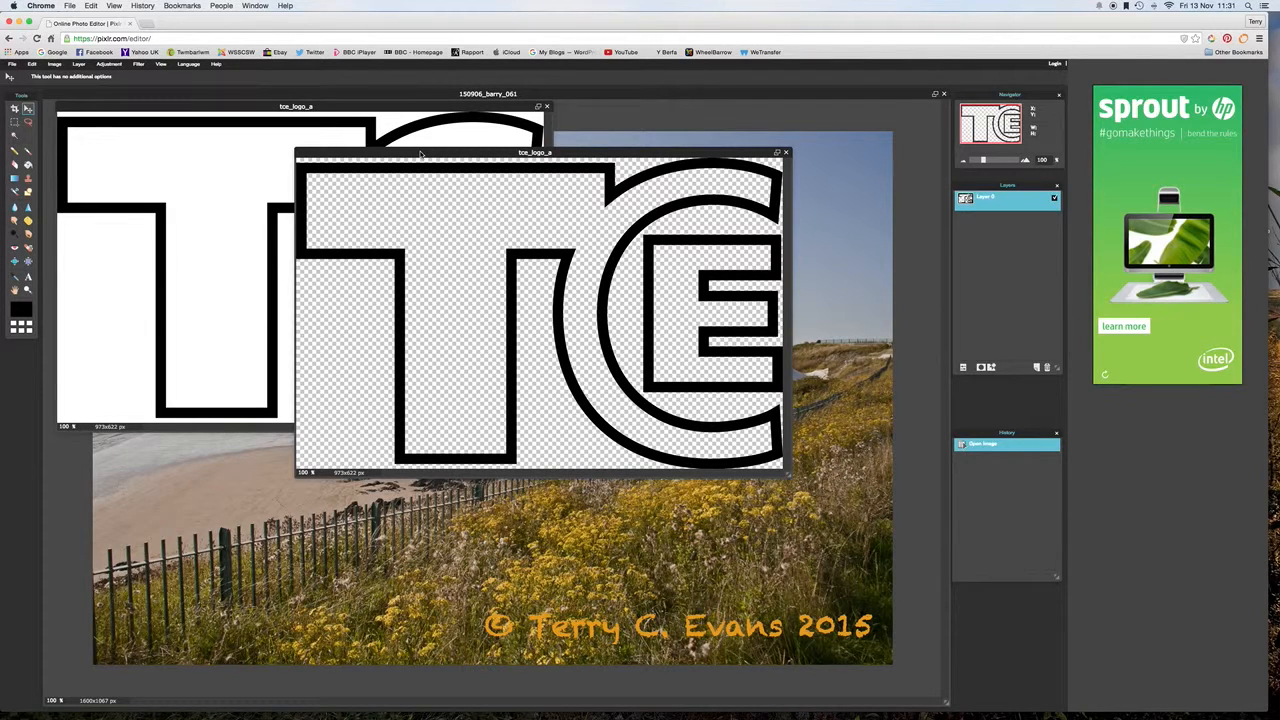
{"action": "key", "text": "ctrl+a"}
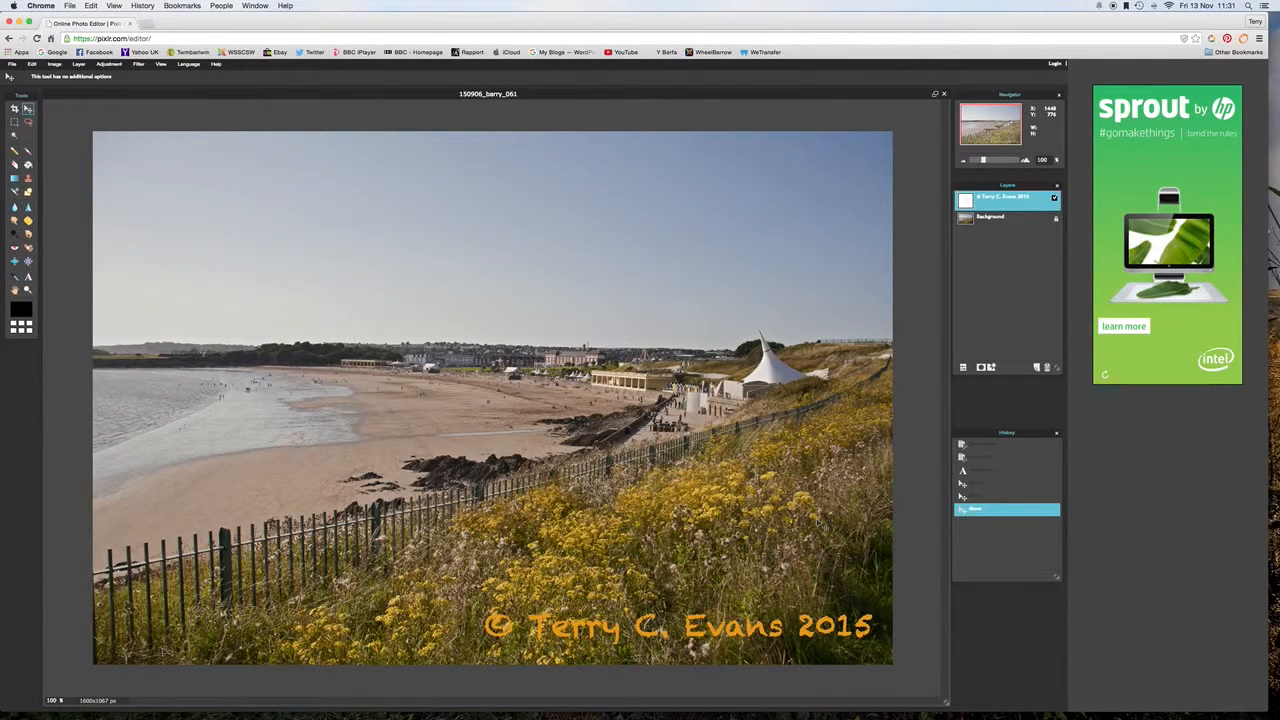
{"action": "key", "text": "super+v"}
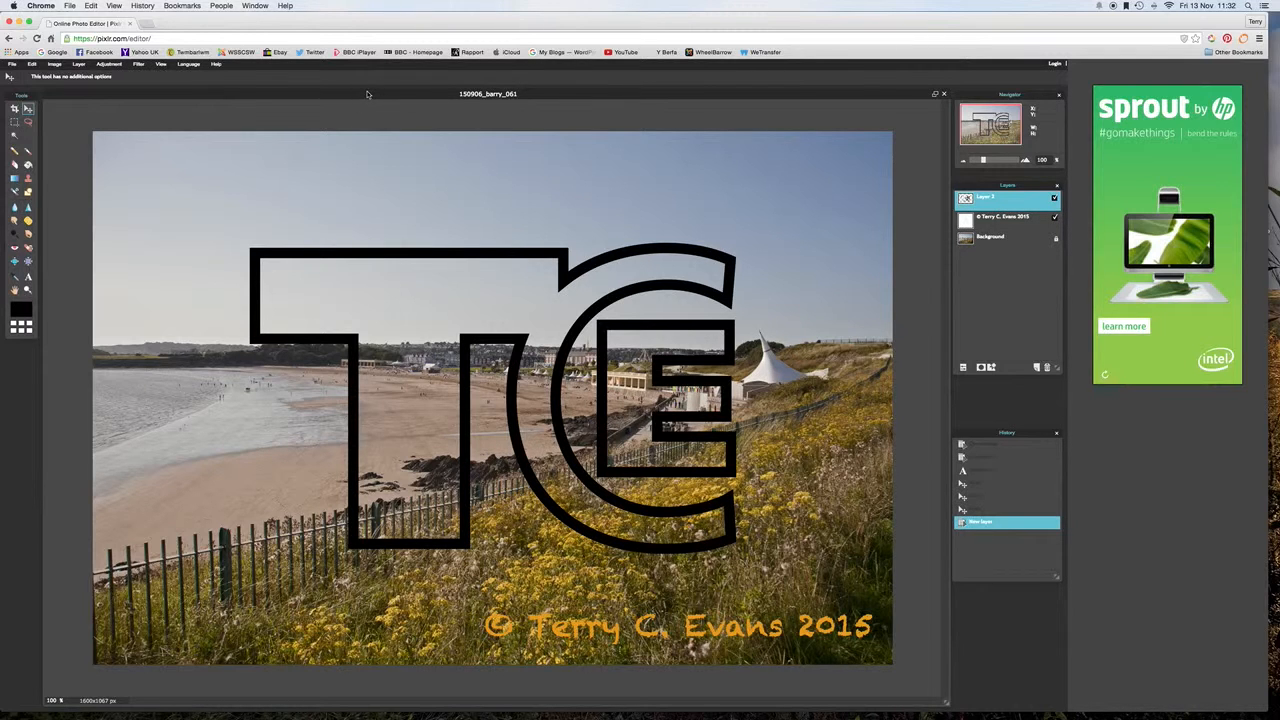
Step: Copy the whole white-background JPG logo and paste it into the beach photo as another layer
{"action": "left_click_drag", "start_coordinate": [368, 96], "coordinate": [516, 165]}
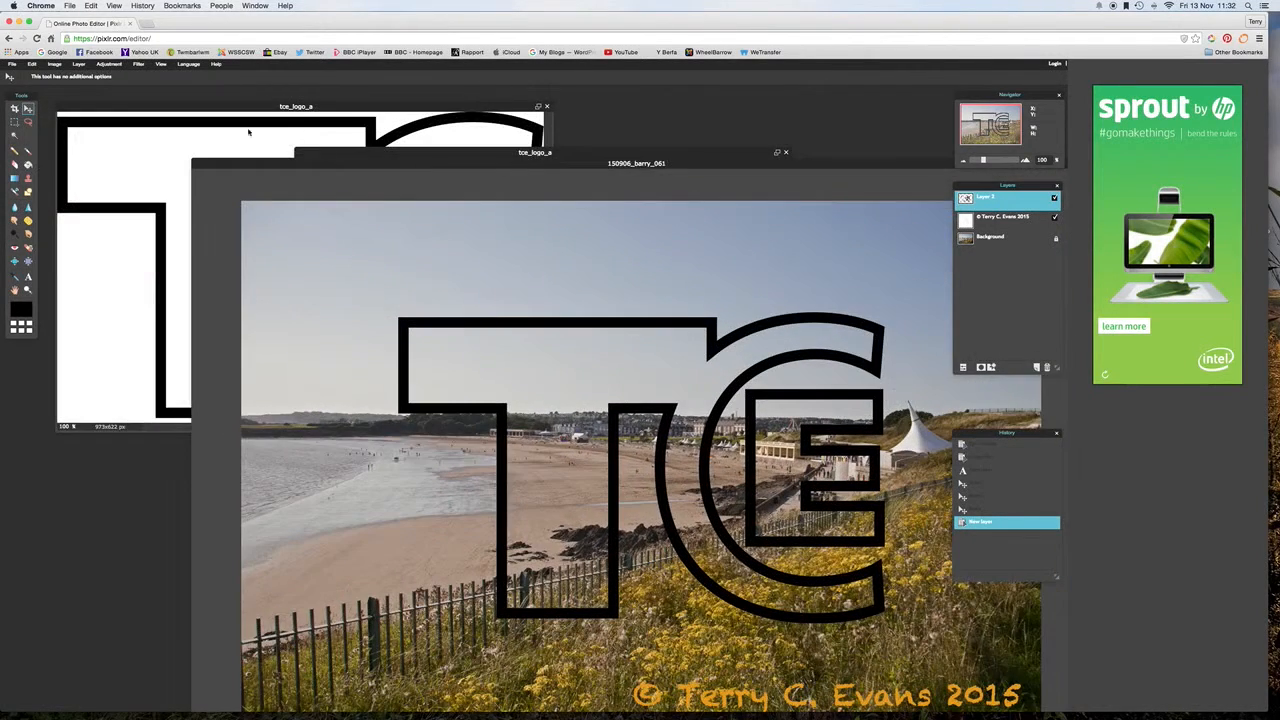
{"action": "left_click", "coordinate": [196, 110]}
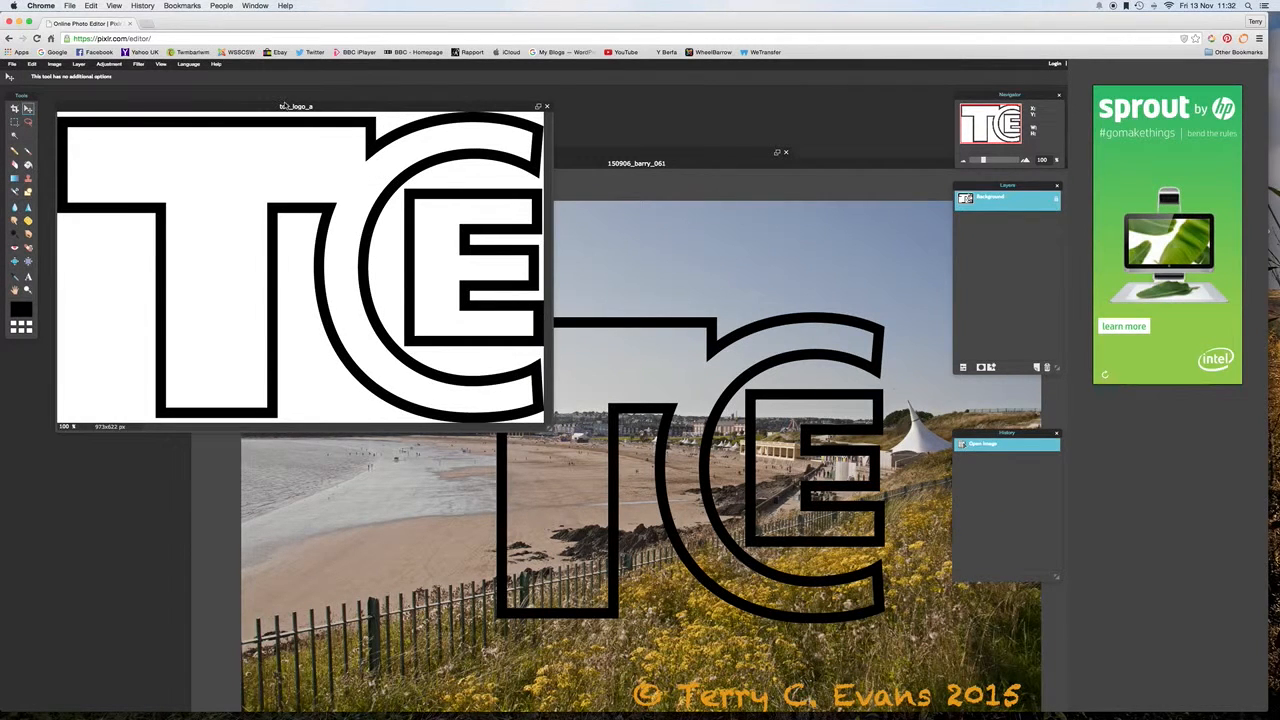
{"action": "key", "text": "super+a"}
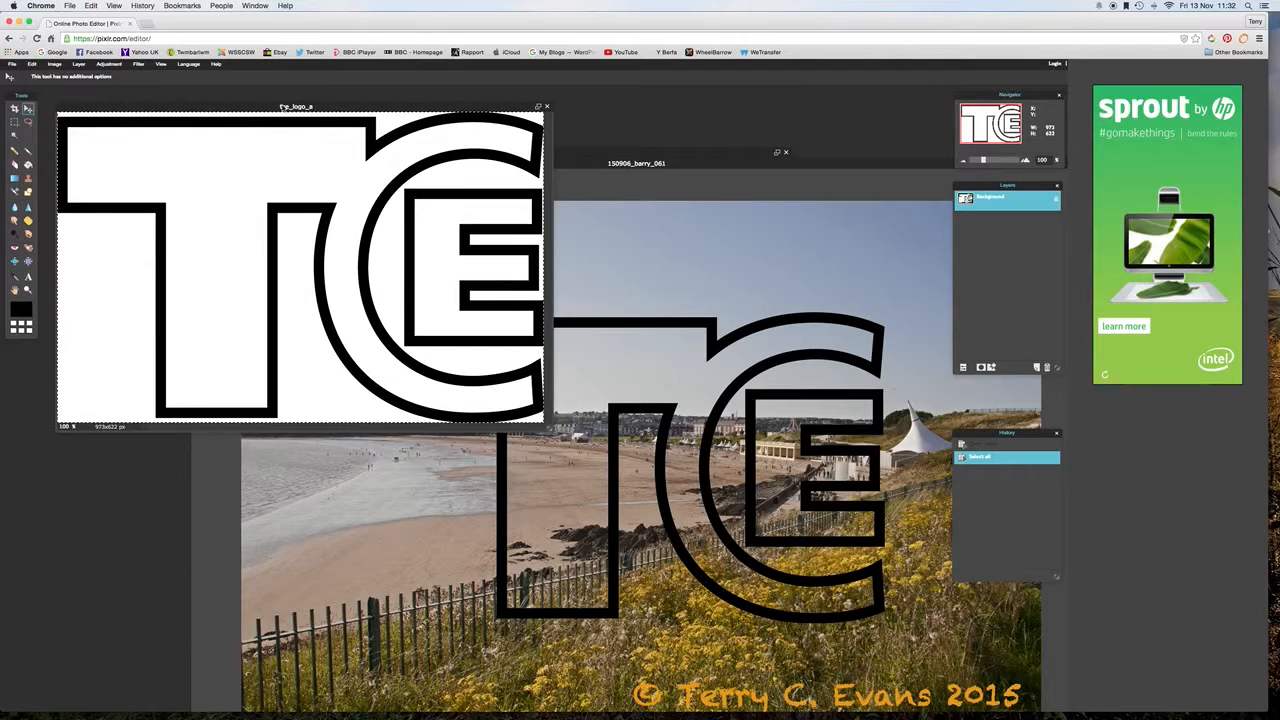
{"action": "left_click", "coordinate": [791, 260]}
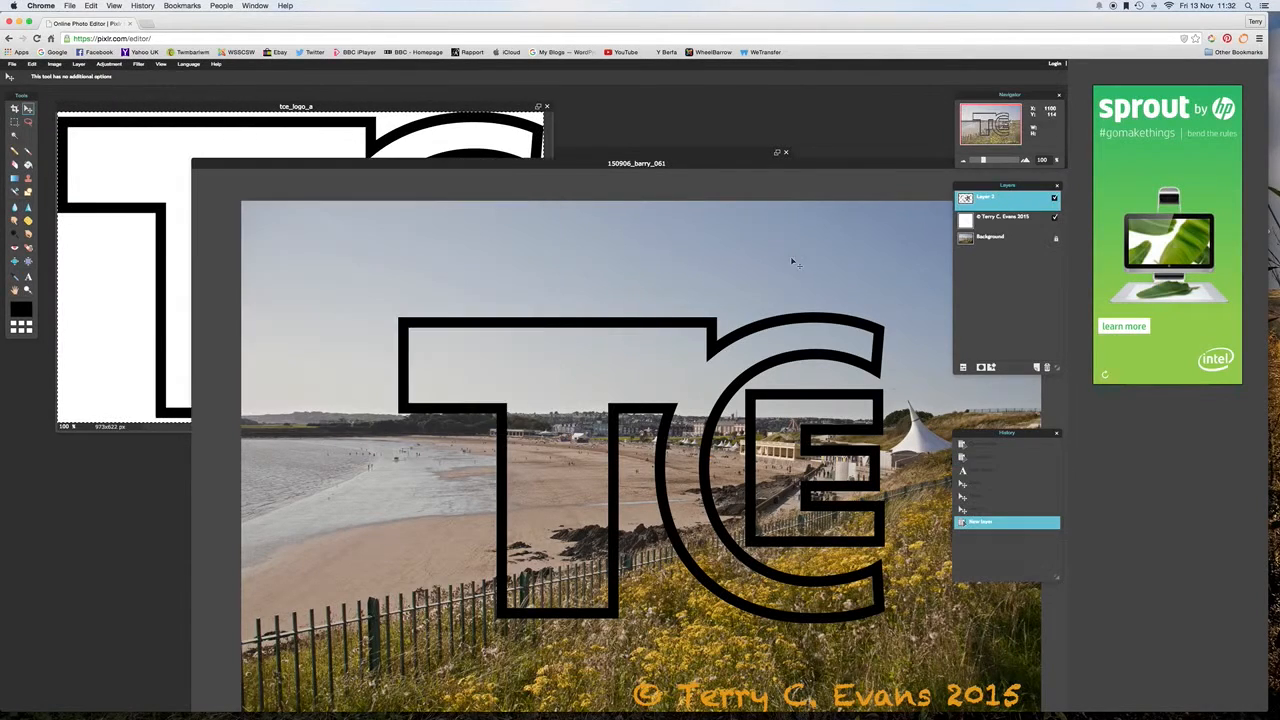
{"action": "left_click_drag", "start_coordinate": [550, 162], "coordinate": [396, 88]}
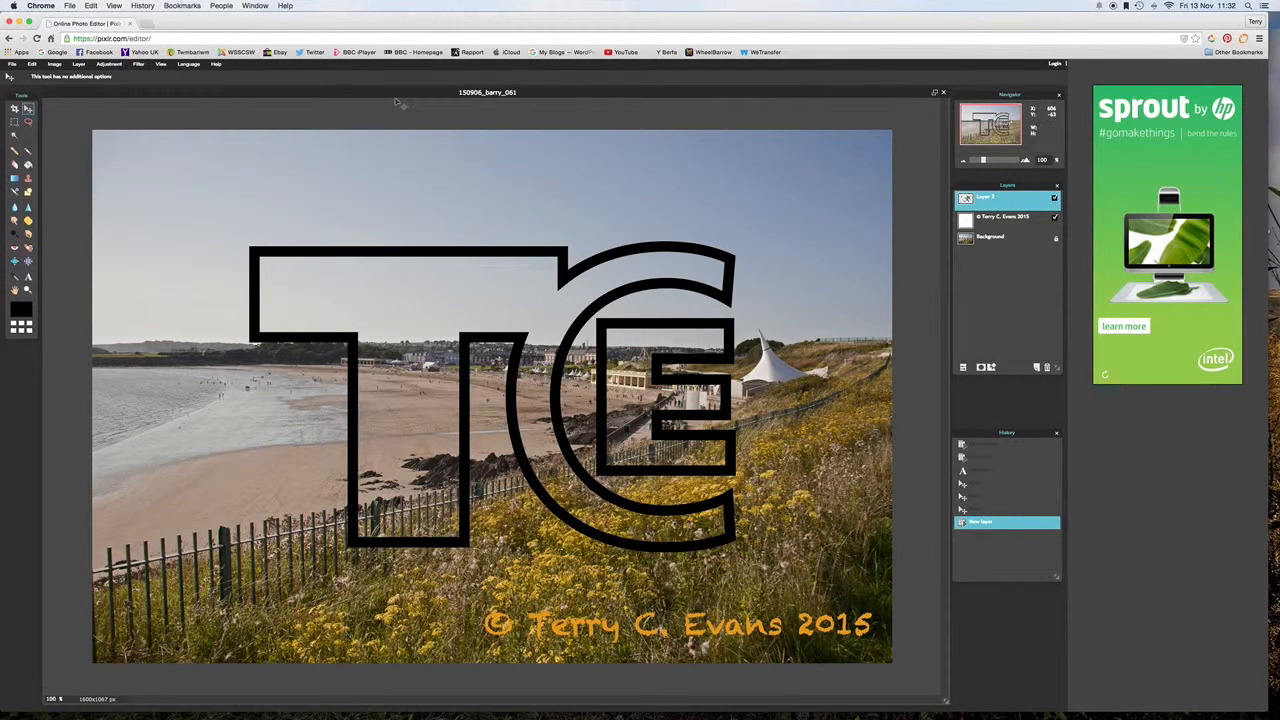
{"action": "key", "text": "super+v"}
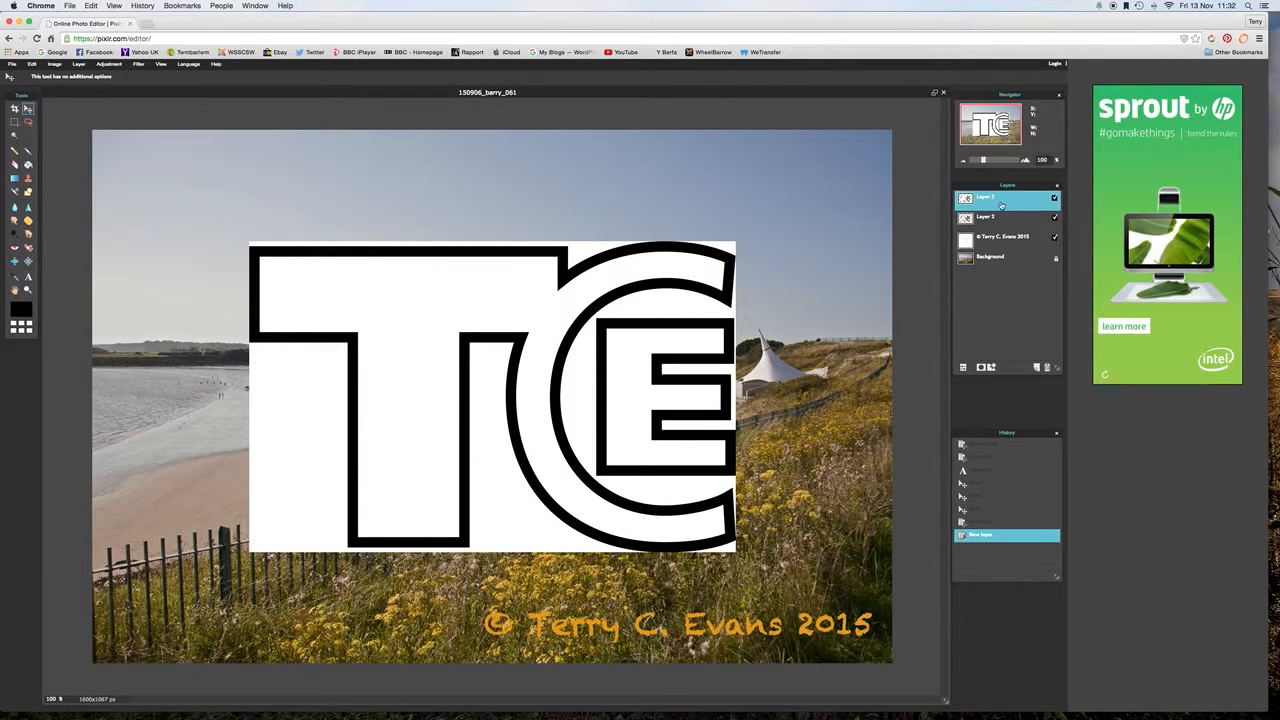
Step: Hide both logo layers and the copyright text layer, leaving only the Background photo visible
{"action": "left_click", "coordinate": [1055, 199]}
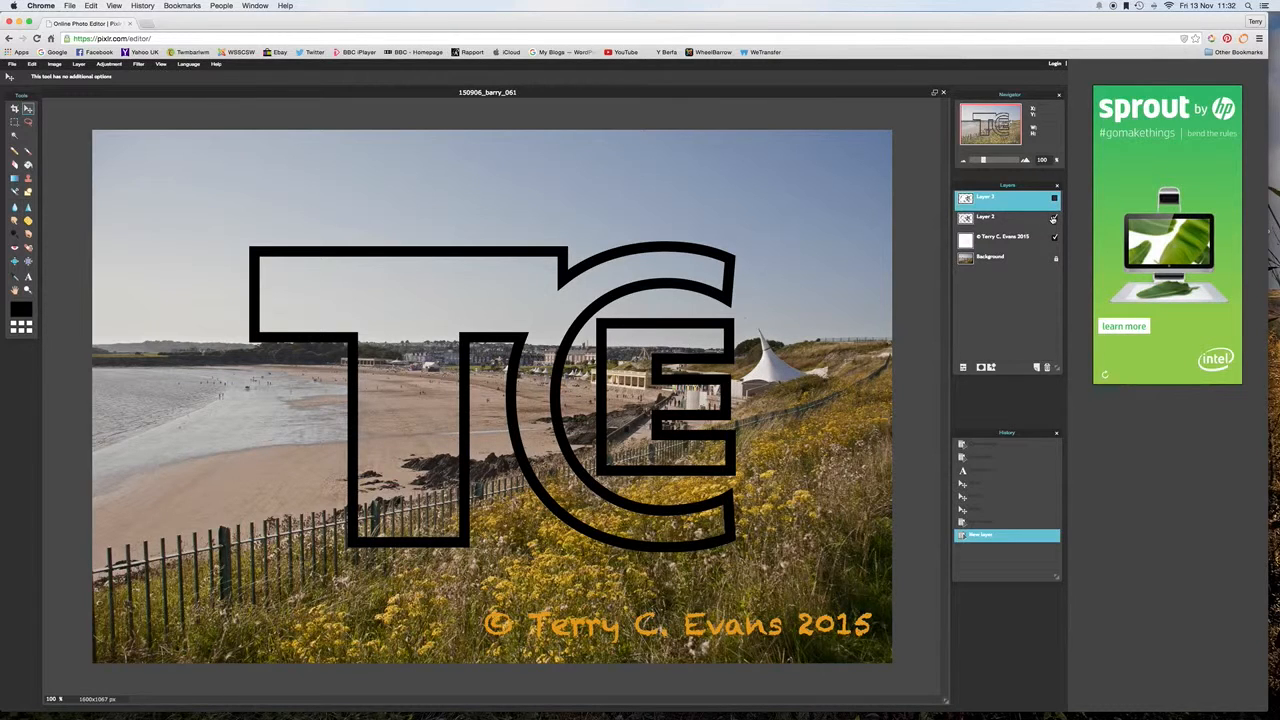
{"action": "left_click", "coordinate": [1053, 218]}
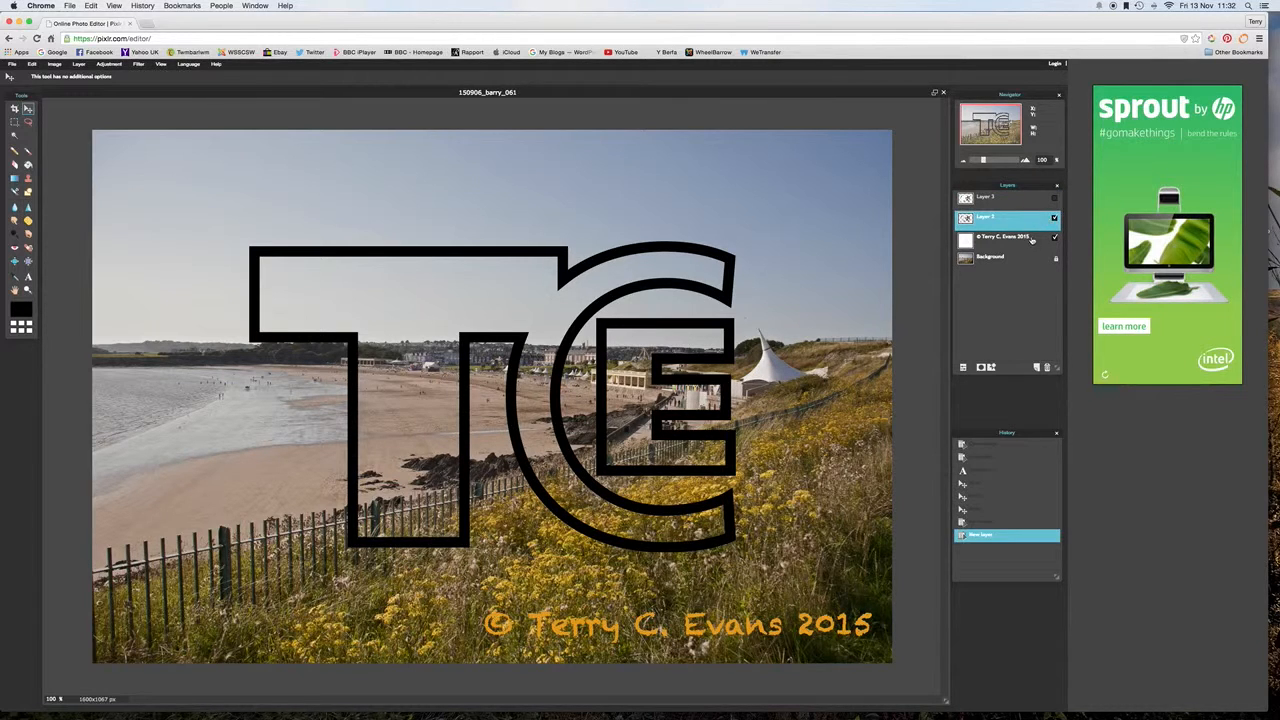
{"action": "left_click", "coordinate": [1055, 220]}
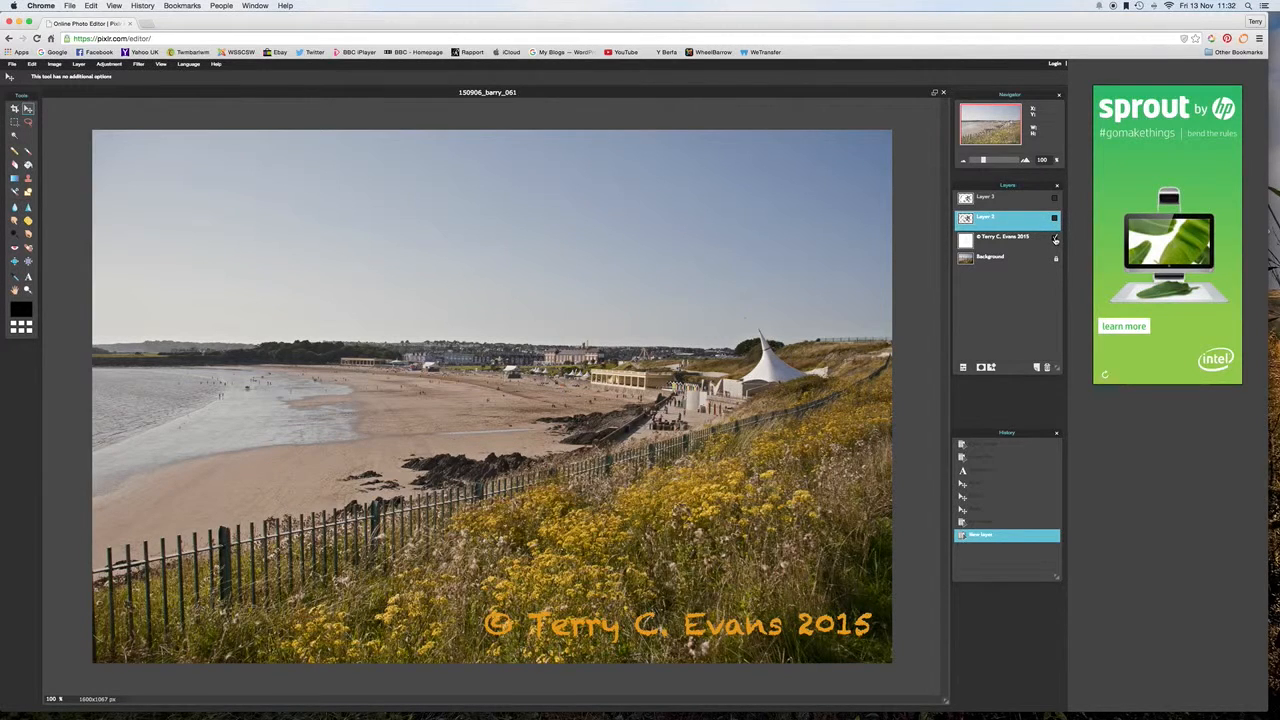
{"action": "left_click", "coordinate": [1055, 240]}
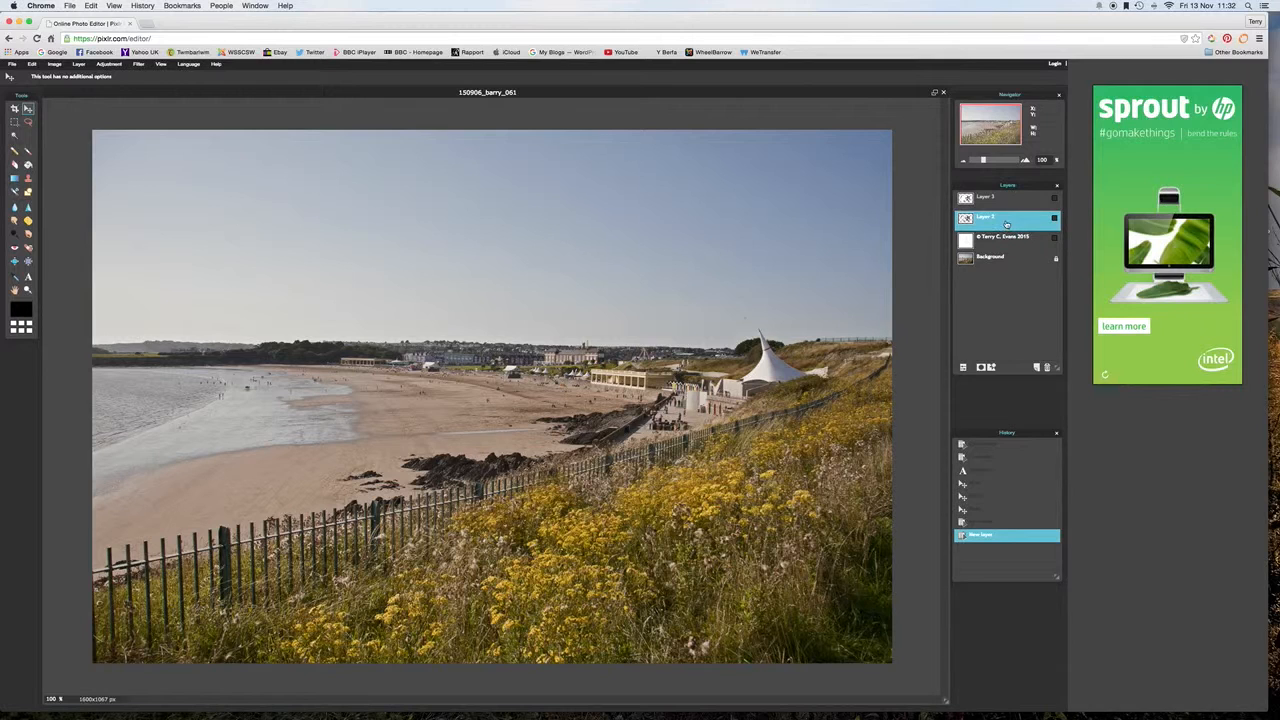
Step: Show the transparent PNG logo layer, Layer 2, and duplicate it
{"action": "left_click", "coordinate": [1054, 219]}
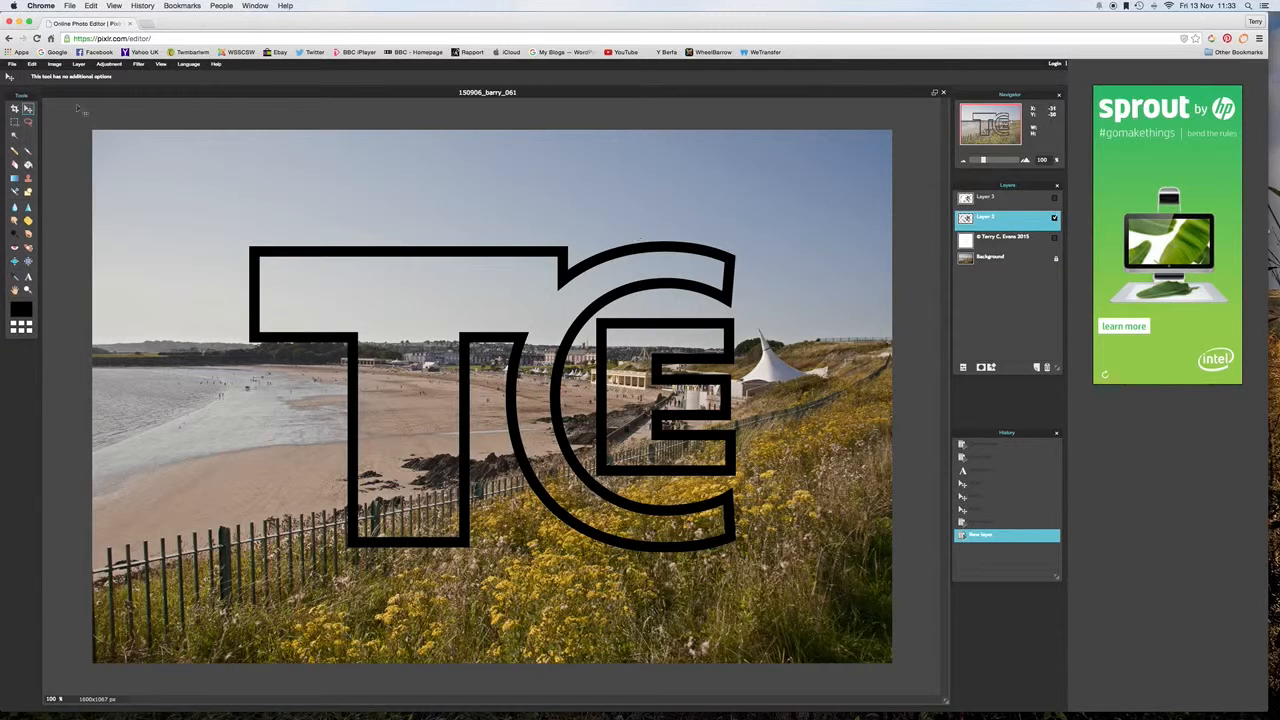
{"action": "left_click", "coordinate": [79, 66]}
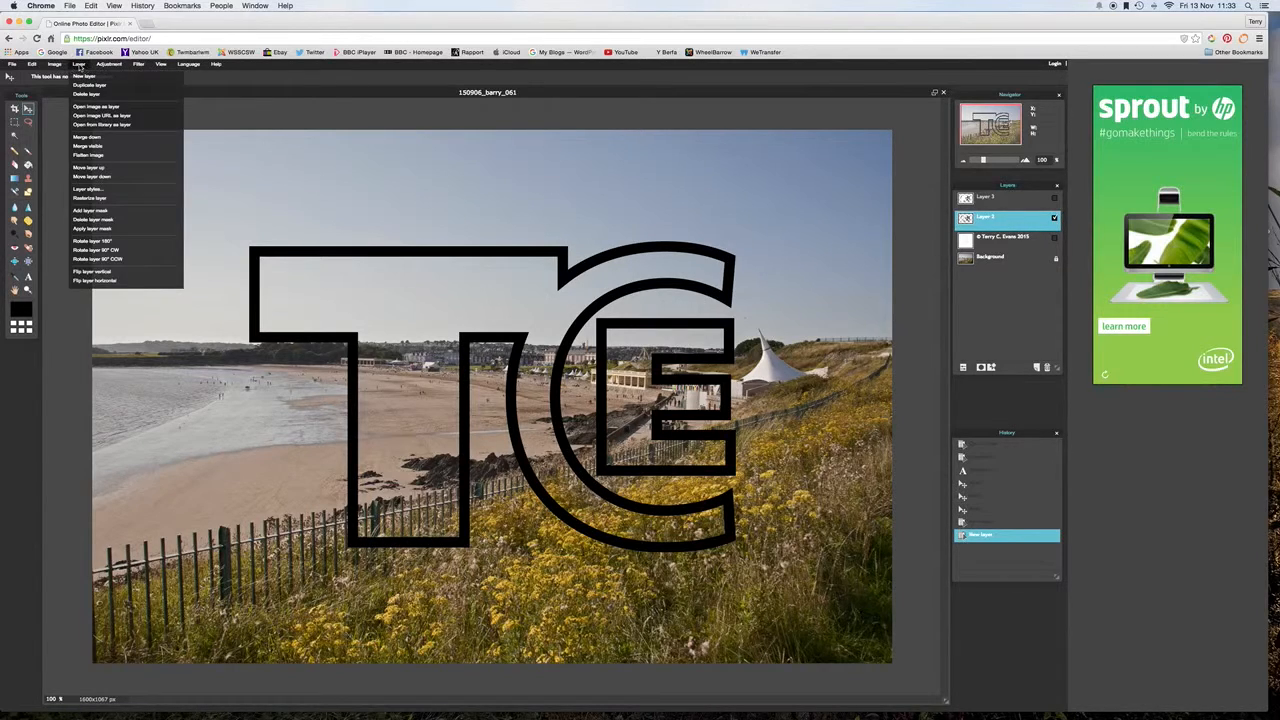
{"action": "left_click", "coordinate": [84, 86]}
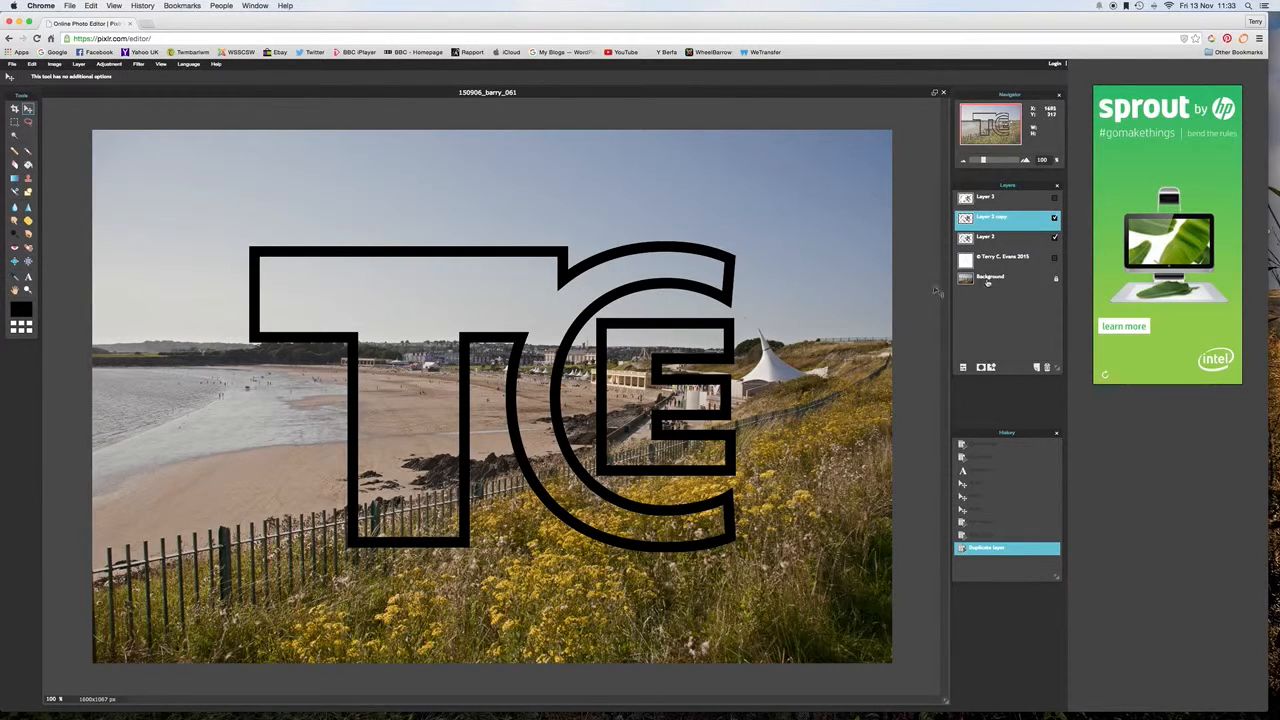
Step: Toggle the original logo layer and its duplicate off and on to compare them, leaving both hidden
{"action": "left_click", "coordinate": [1055, 218]}
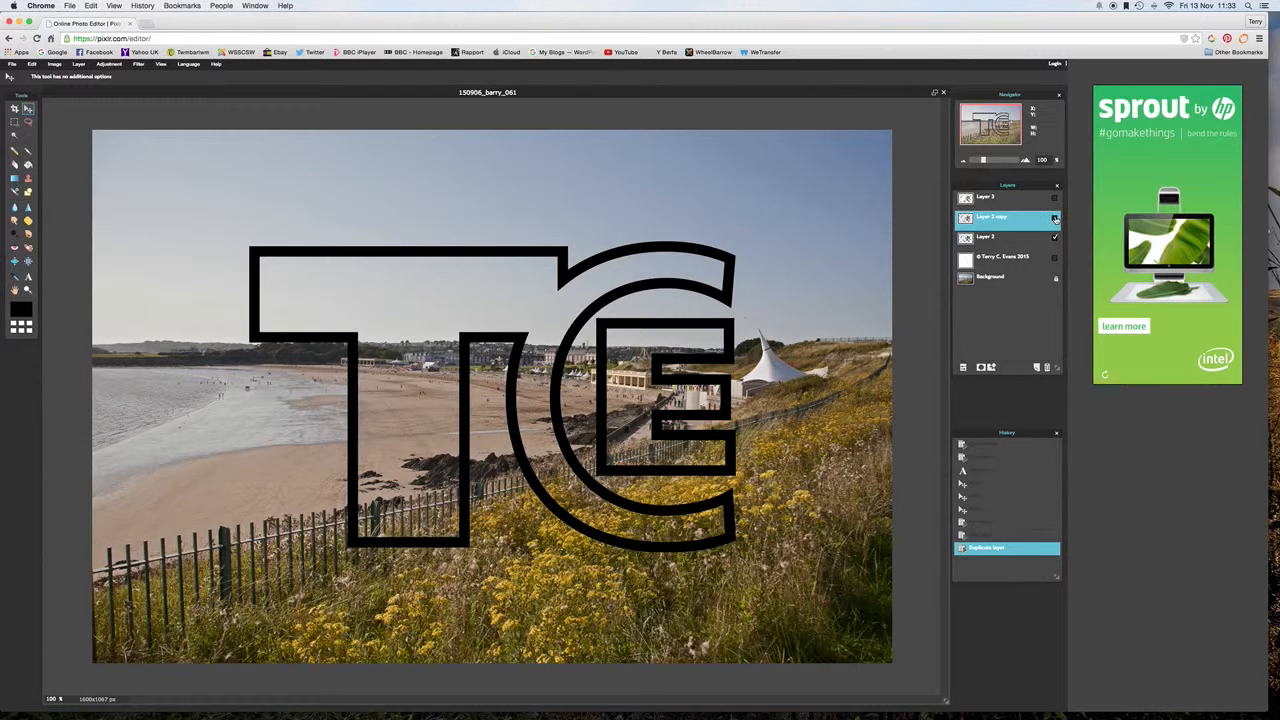
{"action": "left_click", "coordinate": [1055, 238]}
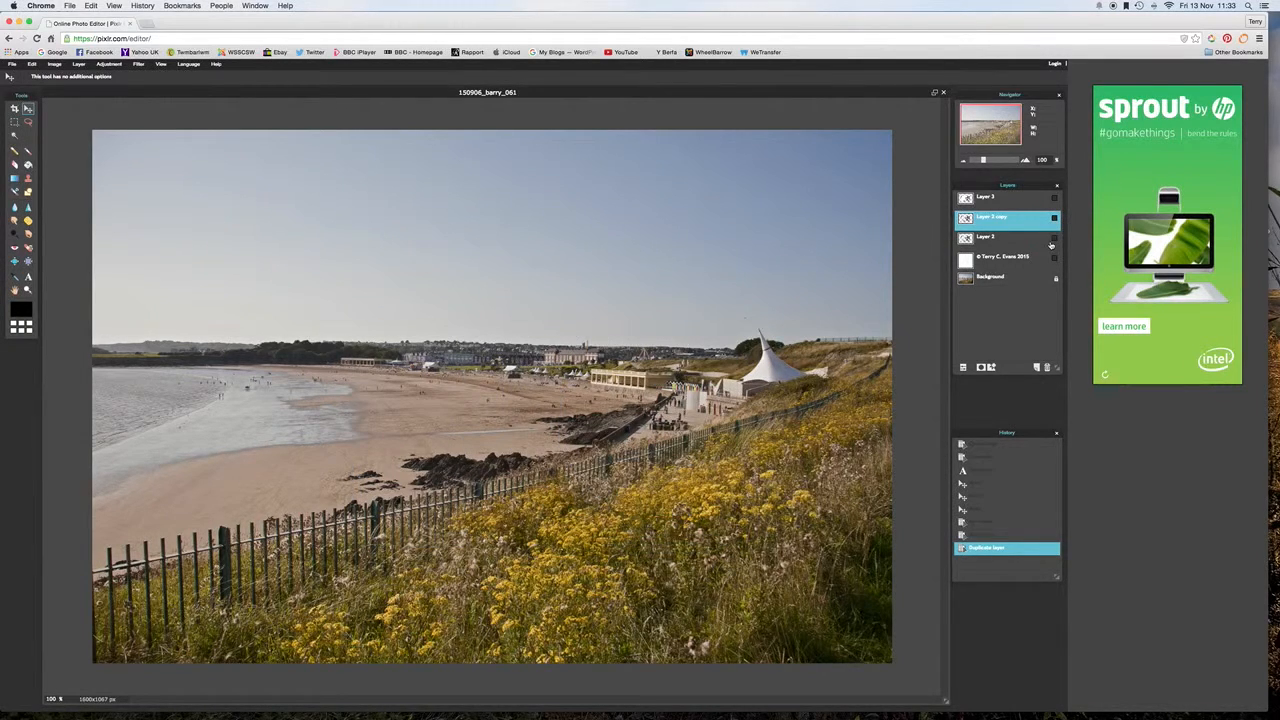
{"action": "left_click", "coordinate": [1055, 238]}
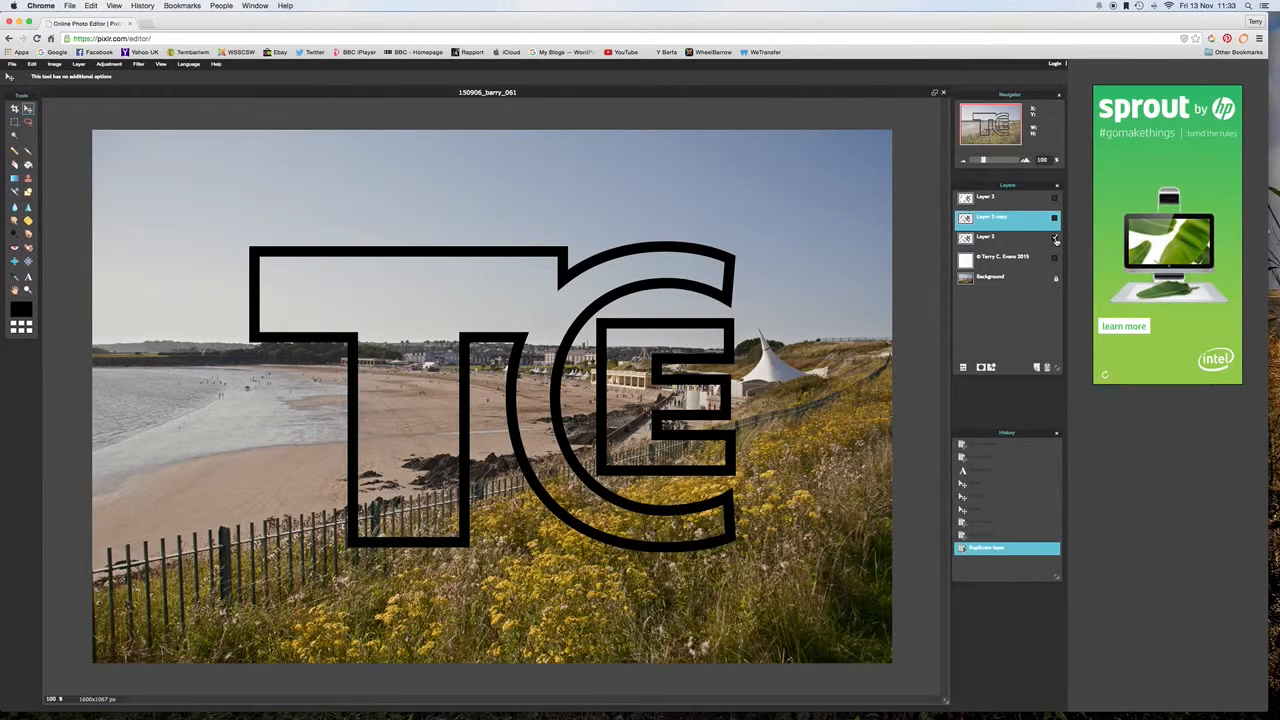
{"action": "left_click", "coordinate": [1055, 238]}
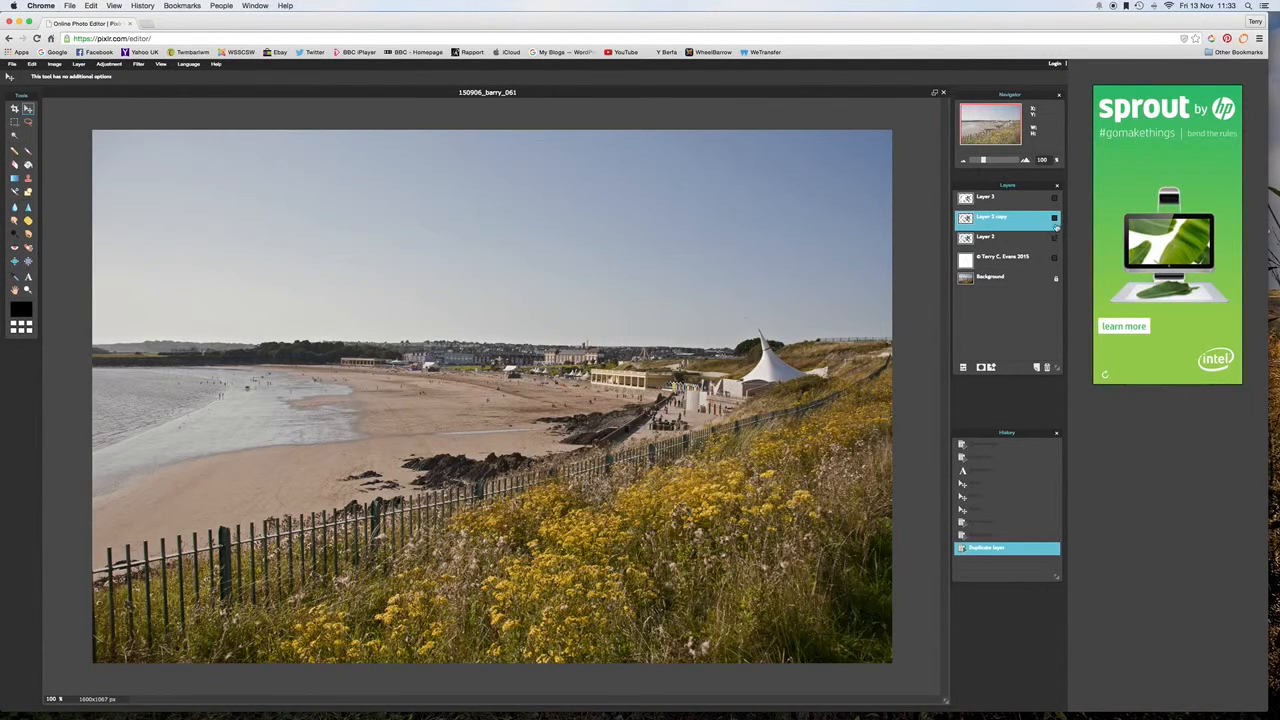
{"action": "left_click", "coordinate": [1055, 220]}
{"action": "left_click", "coordinate": [1054, 219]}
Step: Select and show the original Layer 2 logo, and lower its opacity to a faint watermark level
{"action": "left_click", "coordinate": [1028, 243]}
{"action": "left_click", "coordinate": [1054, 238]}
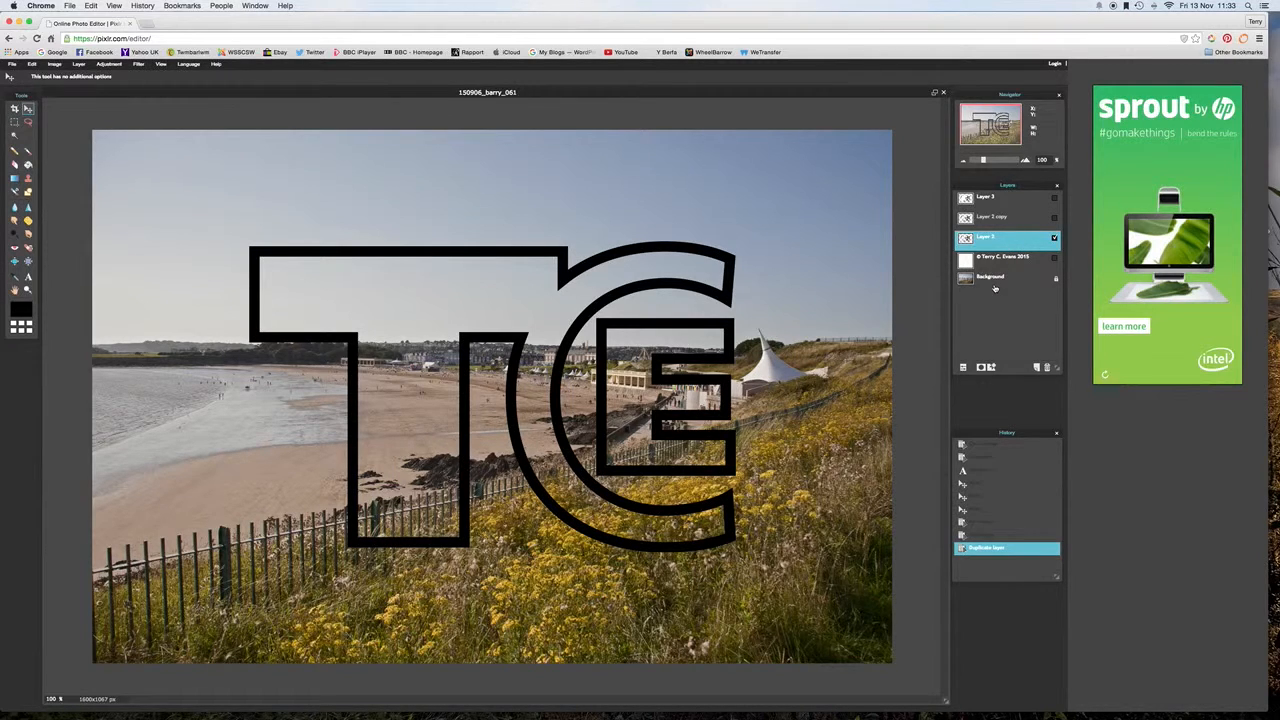
{"action": "left_click", "coordinate": [963, 368]}
{"action": "left_click_drag", "start_coordinate": [1036, 341], "coordinate": [1002, 342]}
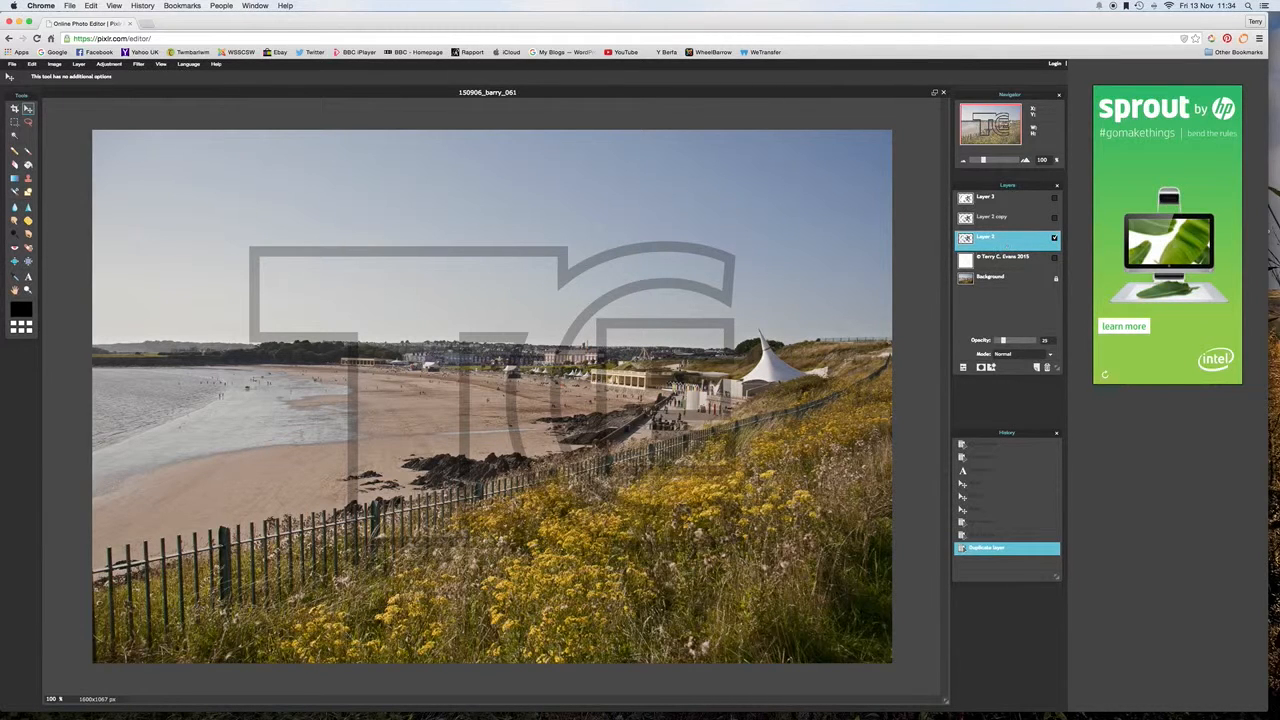
Step: Free transform the faint logo to a small size in the photo's upper-left corner, and apply the changes
{"action": "left_click", "coordinate": [32, 65]}
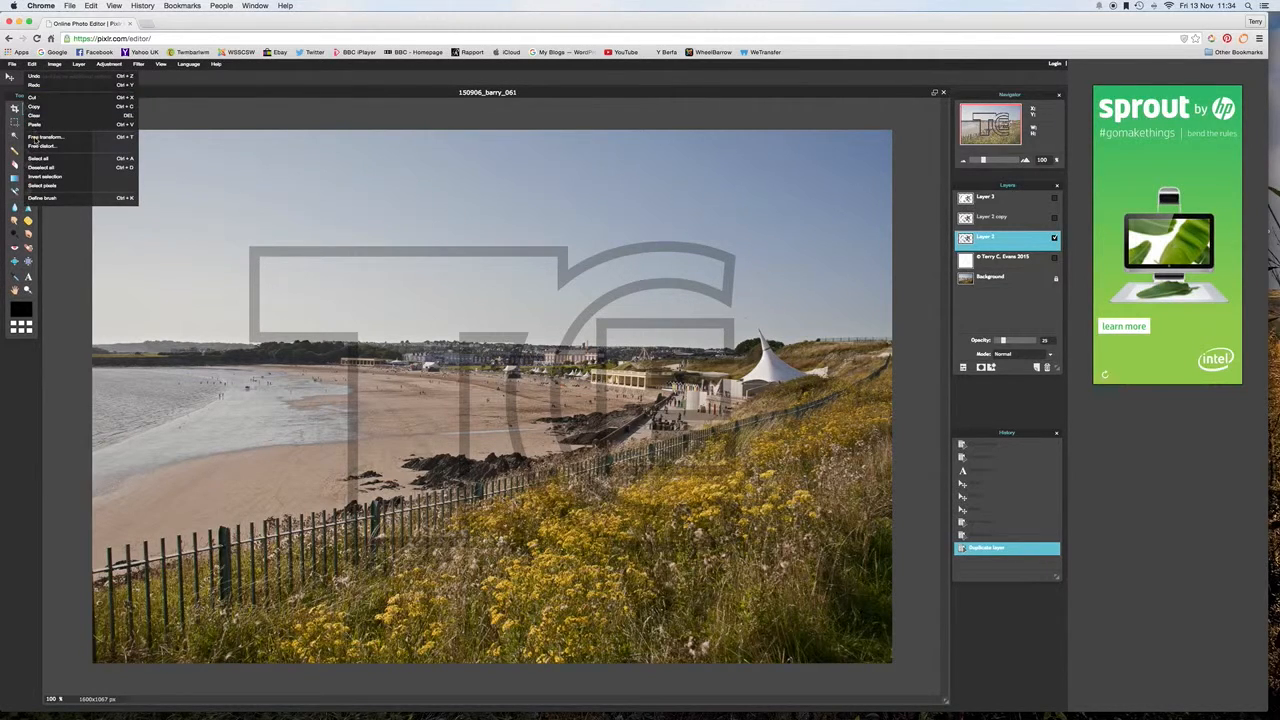
{"action": "left_click", "coordinate": [37, 138]}
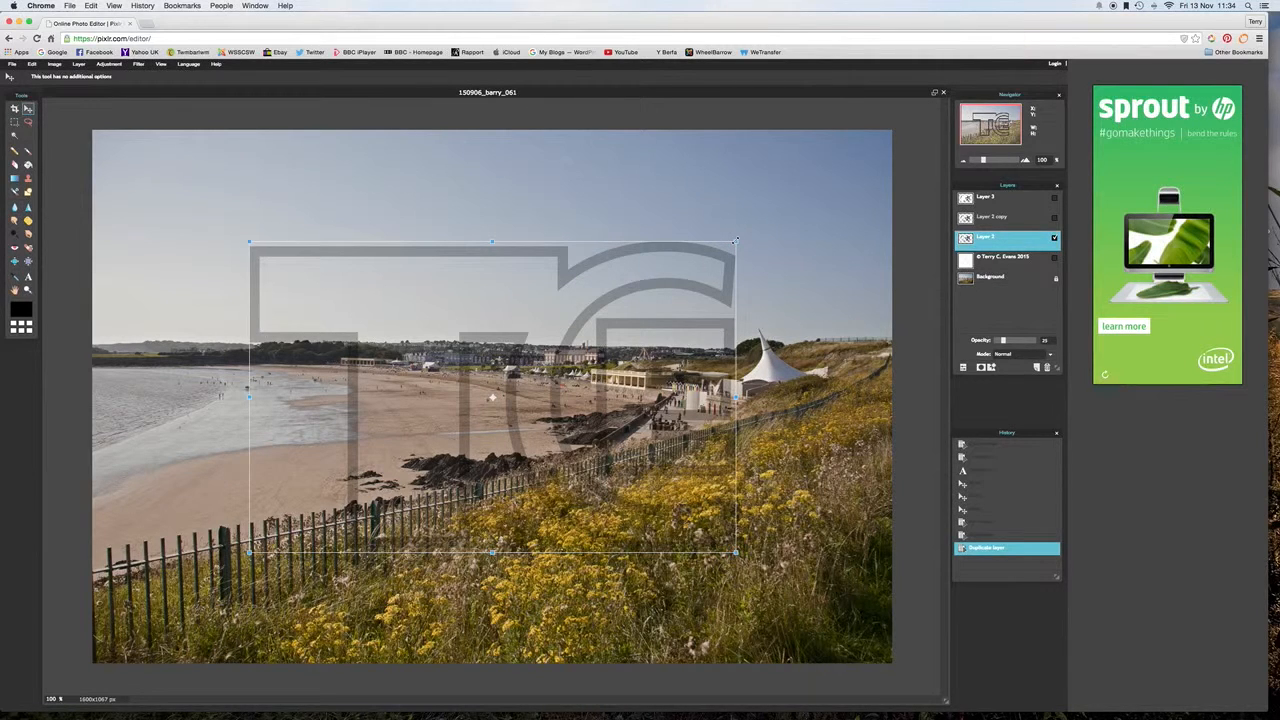
{"action": "left_click_drag", "start_coordinate": [736, 241], "coordinate": [604, 352]}
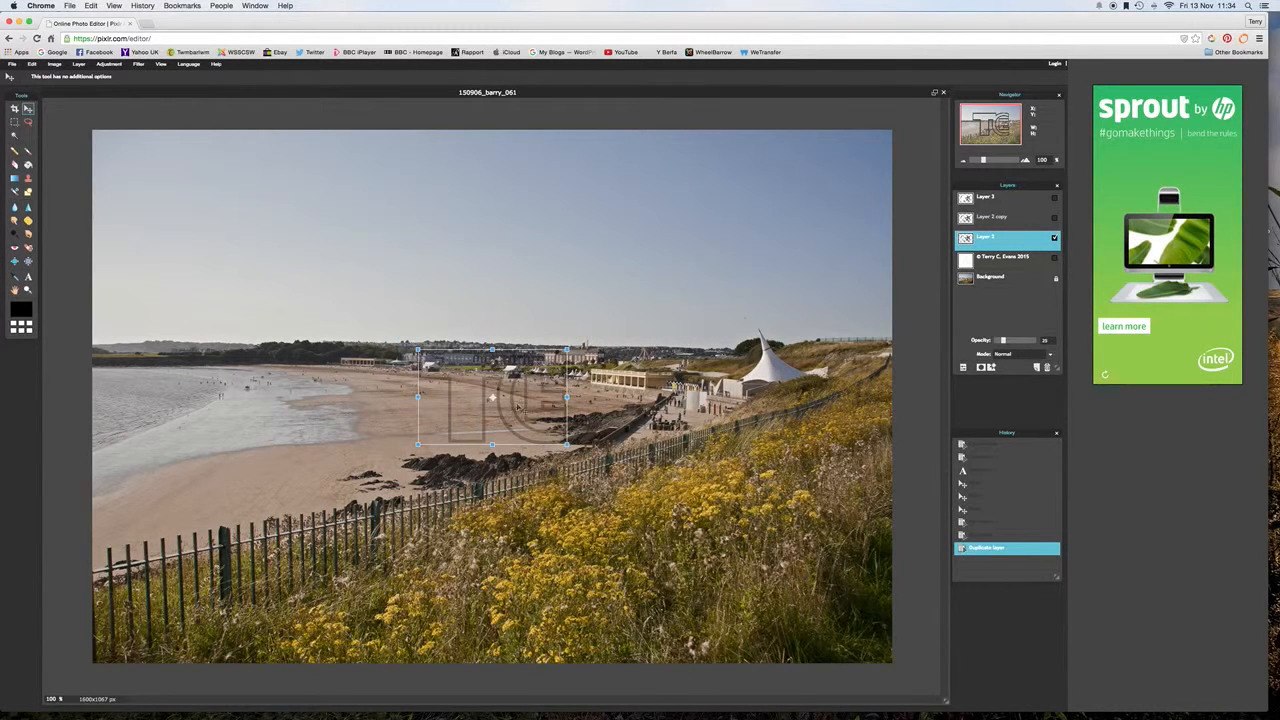
{"action": "left_click_drag", "start_coordinate": [511, 405], "coordinate": [210, 208]}
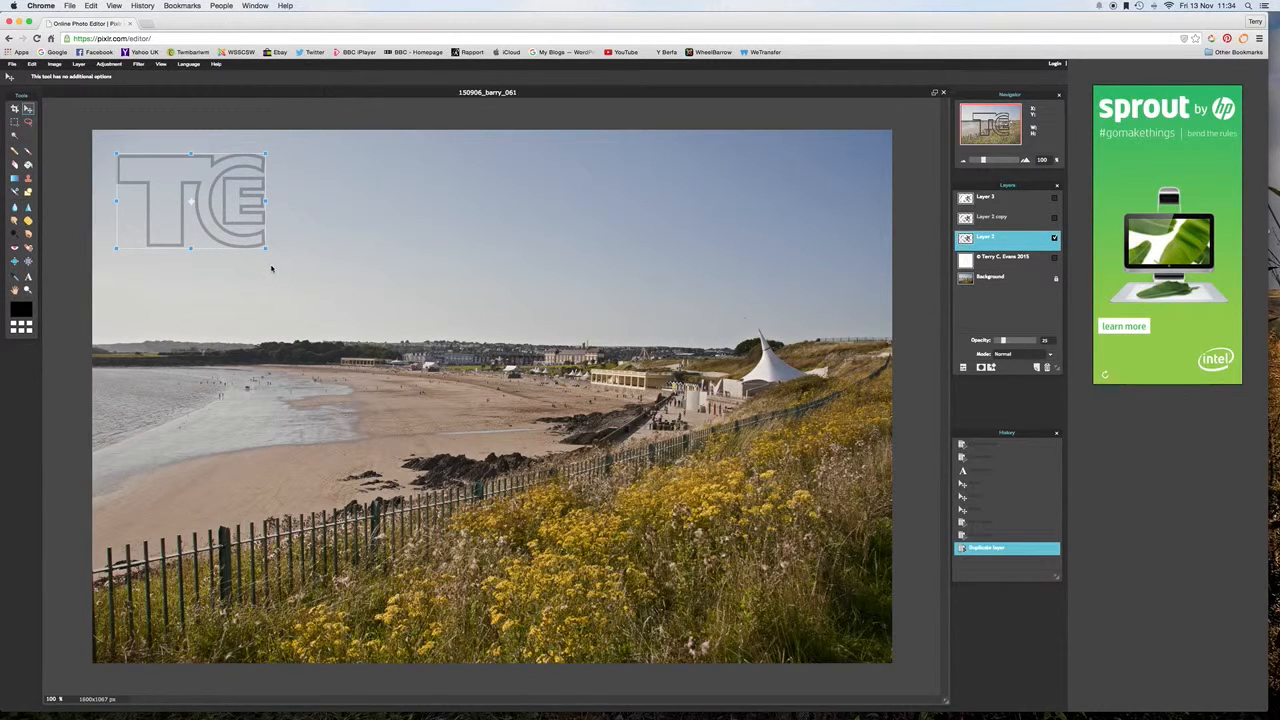
{"action": "left_click_drag", "start_coordinate": [265, 248], "coordinate": [180, 198]}
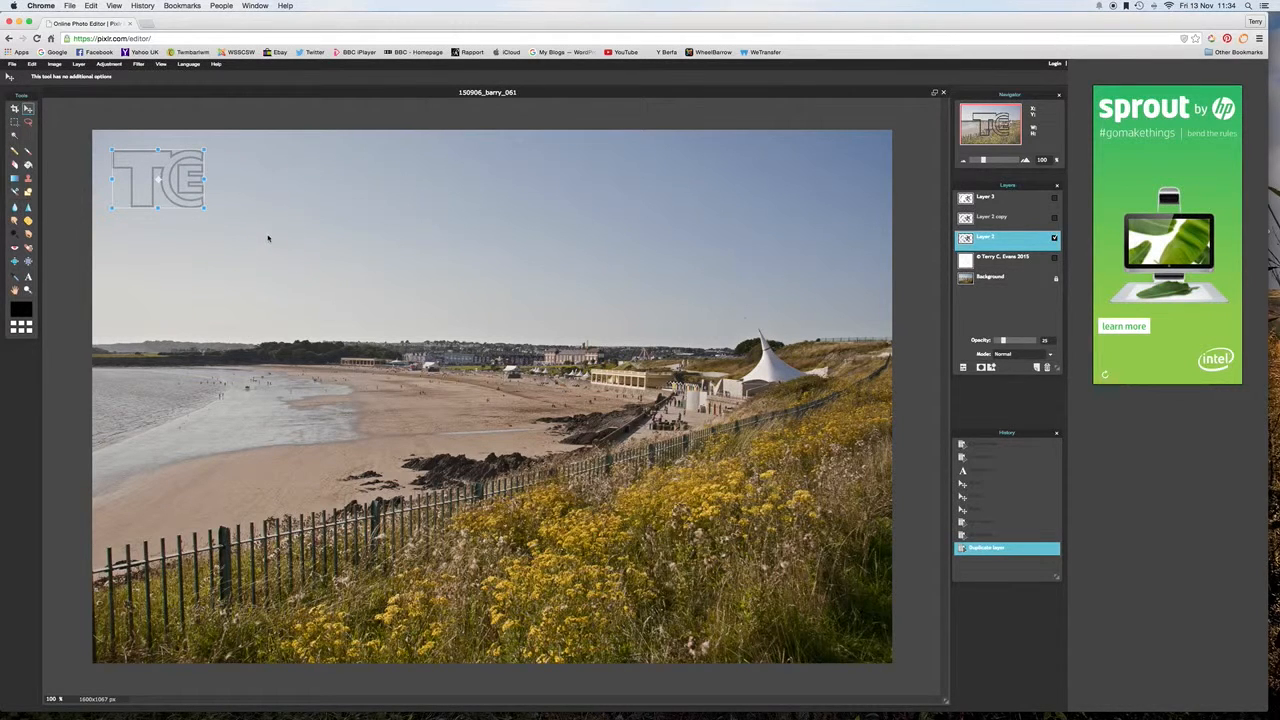
{"action": "left_click", "coordinate": [267, 236]}
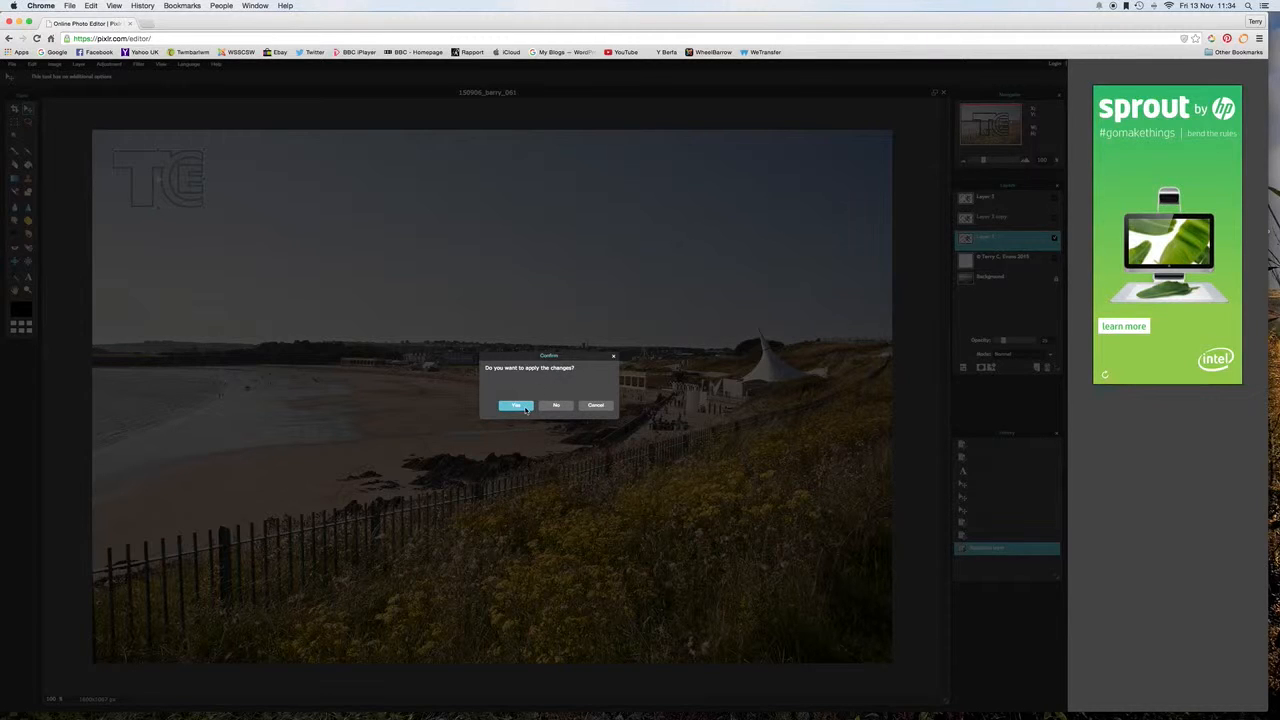
{"action": "left_click", "coordinate": [516, 405]}
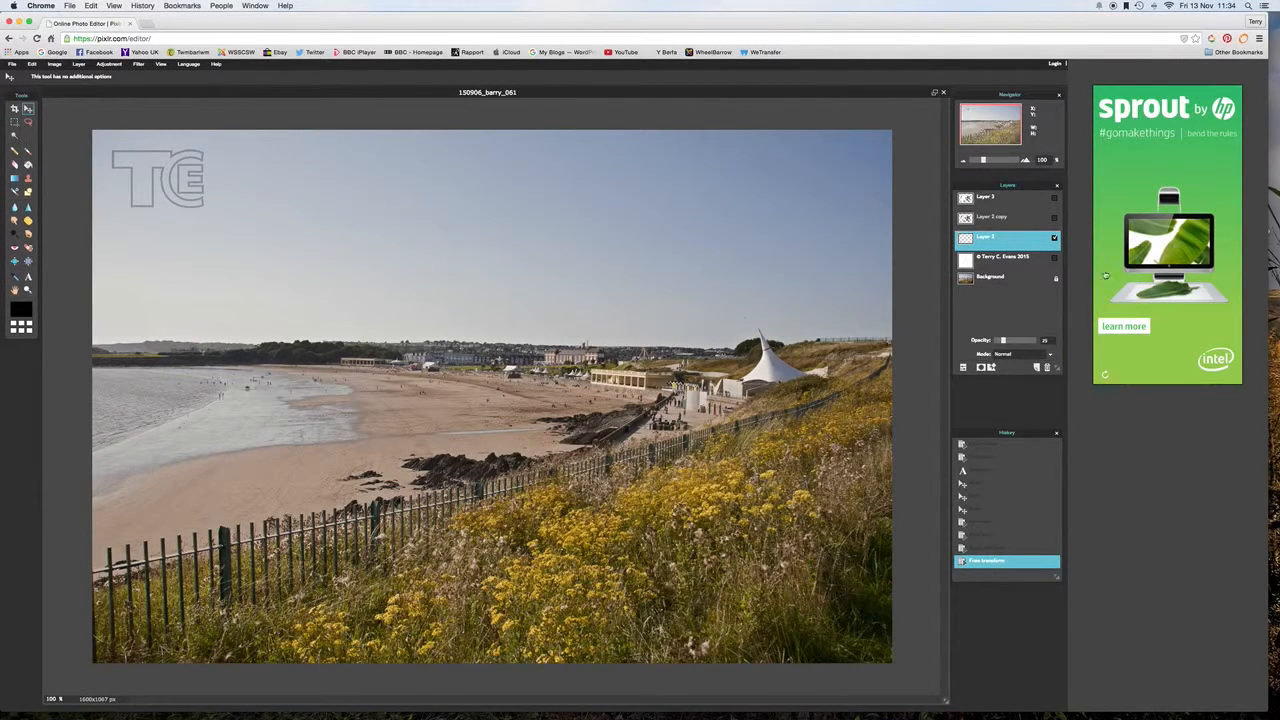
Step: Select and show the duplicate logo layer, toggling the small logo off and back on for comparison
{"action": "left_click", "coordinate": [1004, 221]}
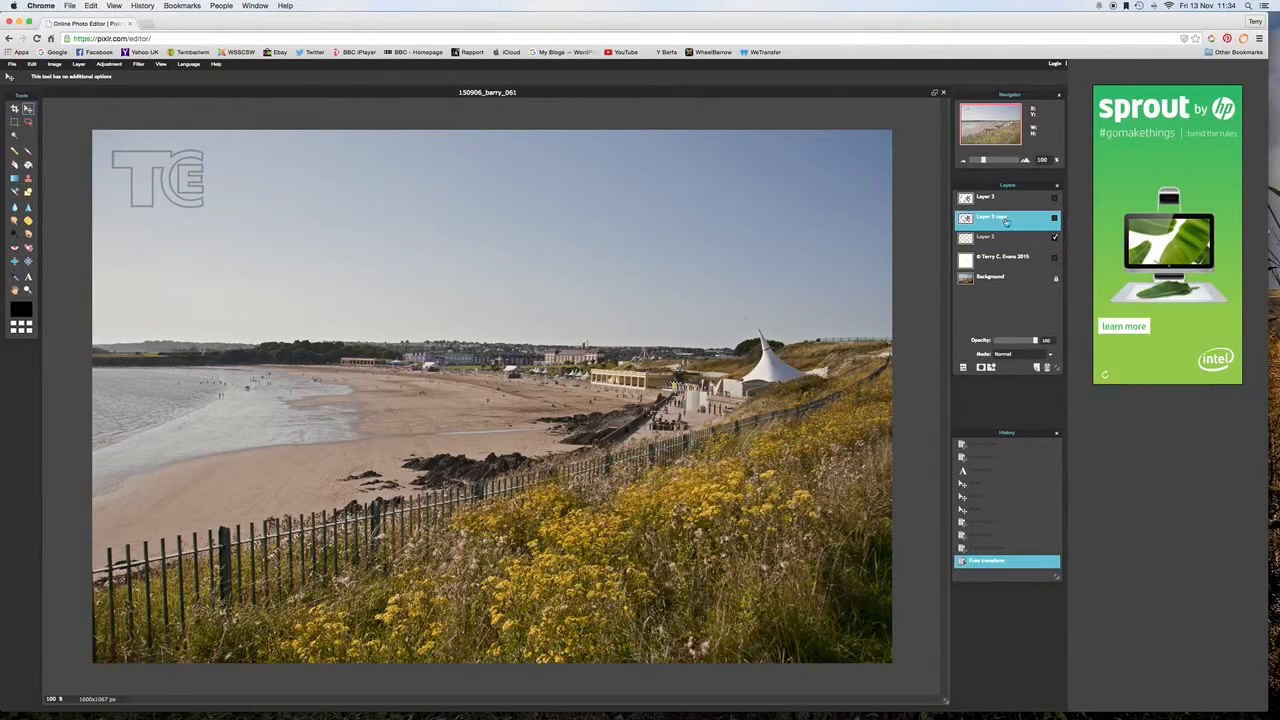
{"action": "left_click", "coordinate": [1054, 219]}
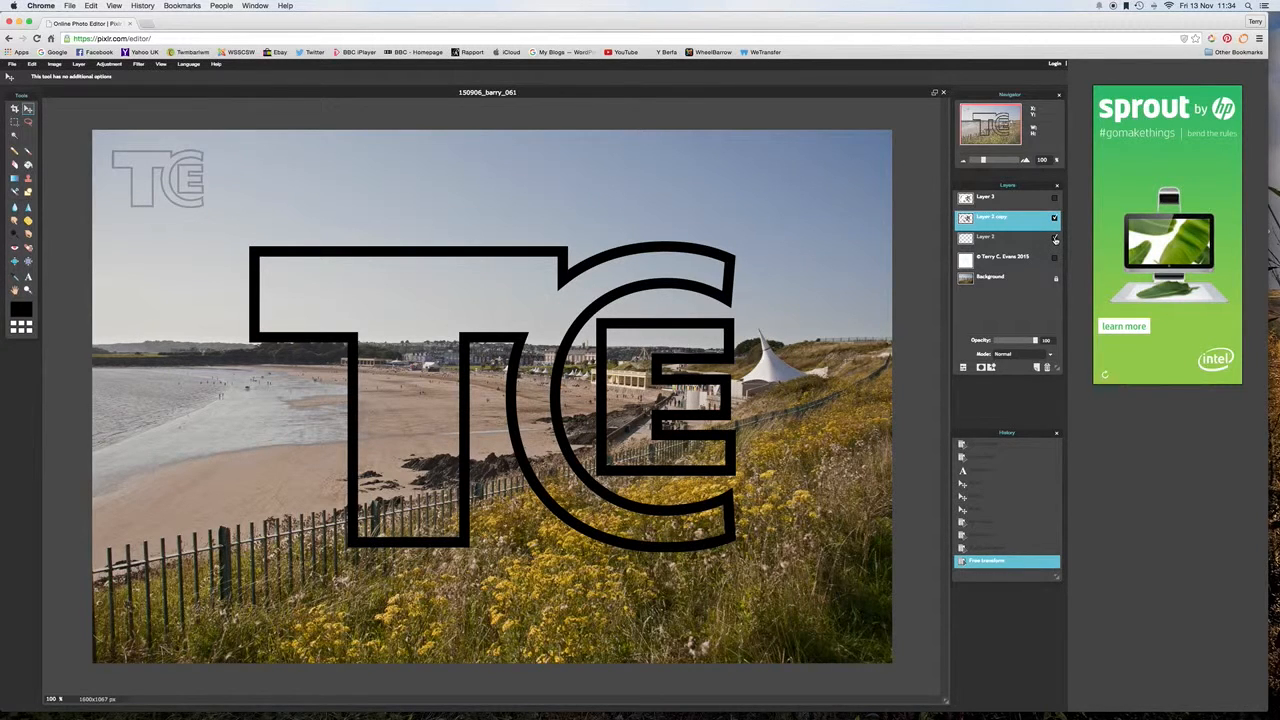
{"action": "left_click", "coordinate": [1055, 239]}
{"action": "left_click", "coordinate": [1055, 239]}
Step: Recolour the whole duplicate logo outline orange, hue 39, using the Paint bucket tool with Contiguous off
{"action": "left_click", "coordinate": [28, 165]}
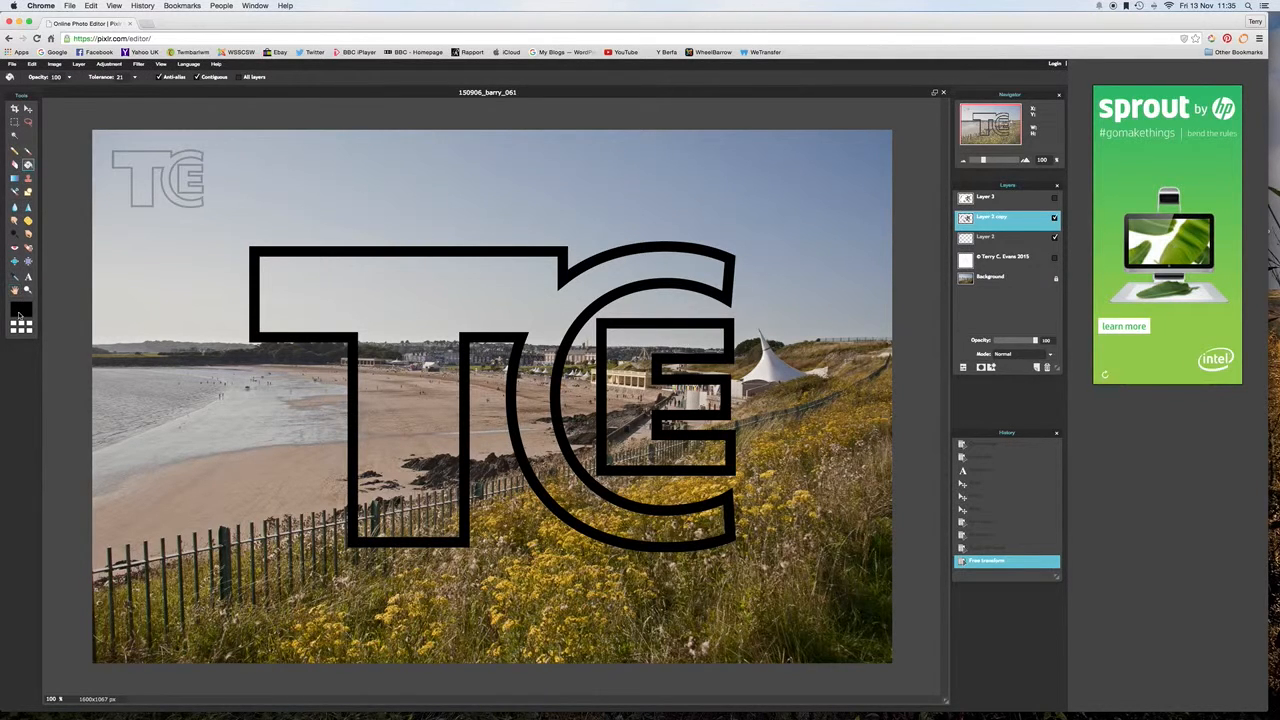
{"action": "left_click", "coordinate": [20, 313]}
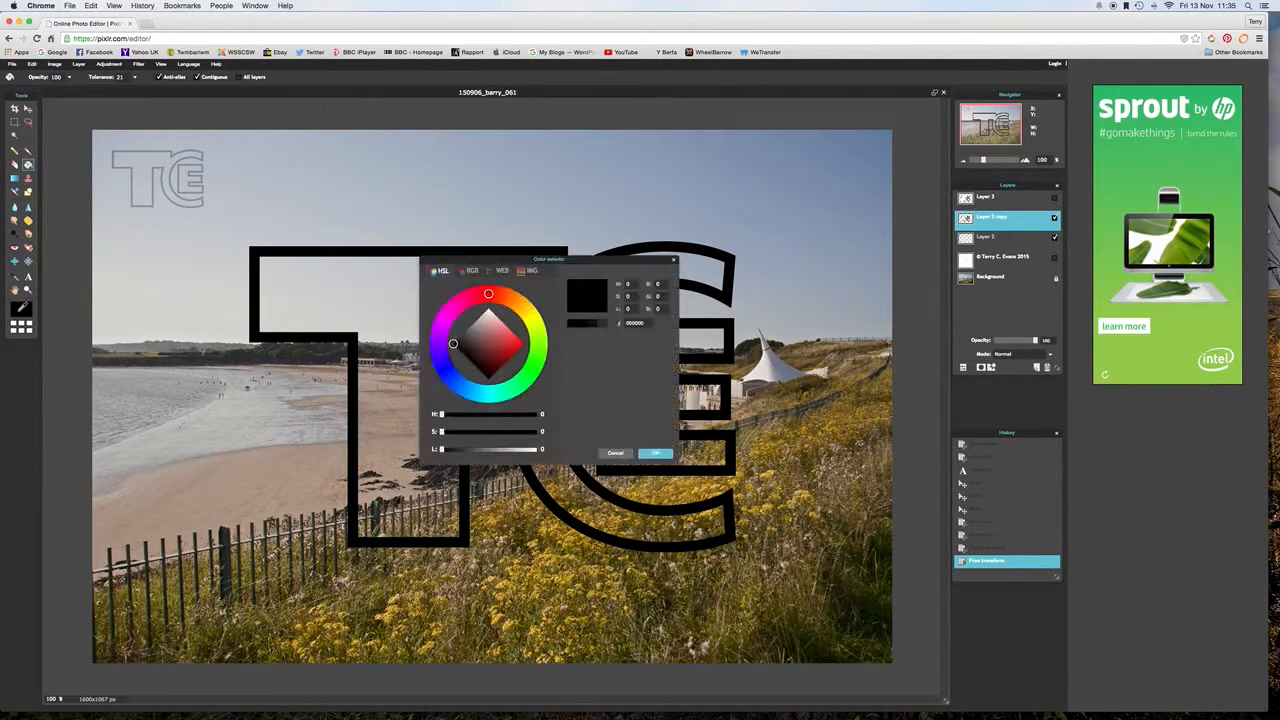
{"action": "left_click", "coordinate": [519, 306]}
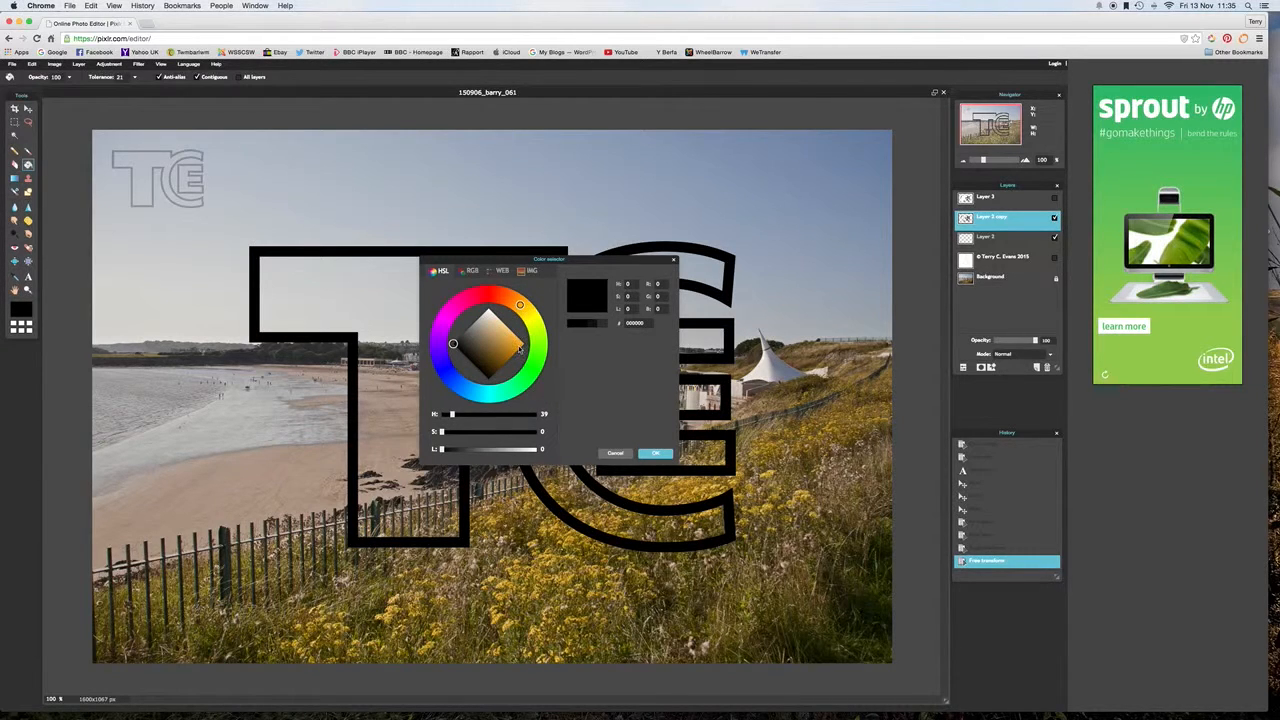
{"action": "left_click", "coordinate": [518, 346]}
{"action": "left_click", "coordinate": [657, 455]}
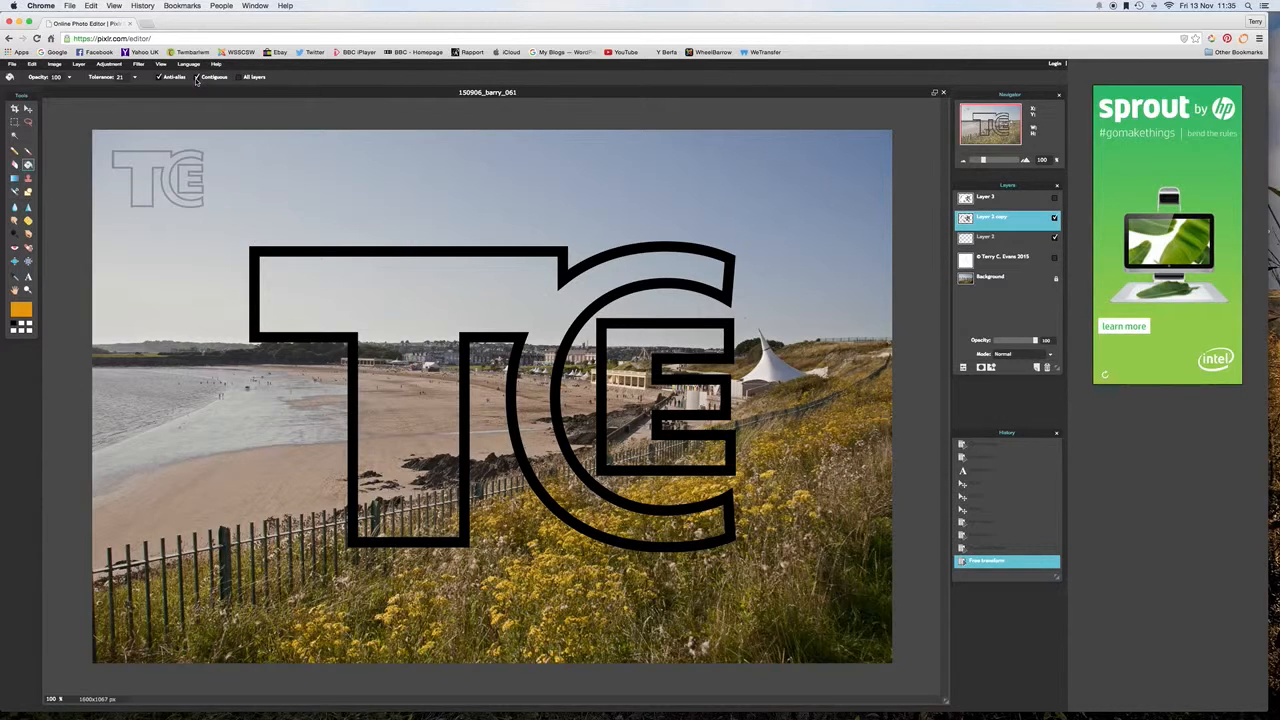
{"action": "left_click", "coordinate": [559, 274]}
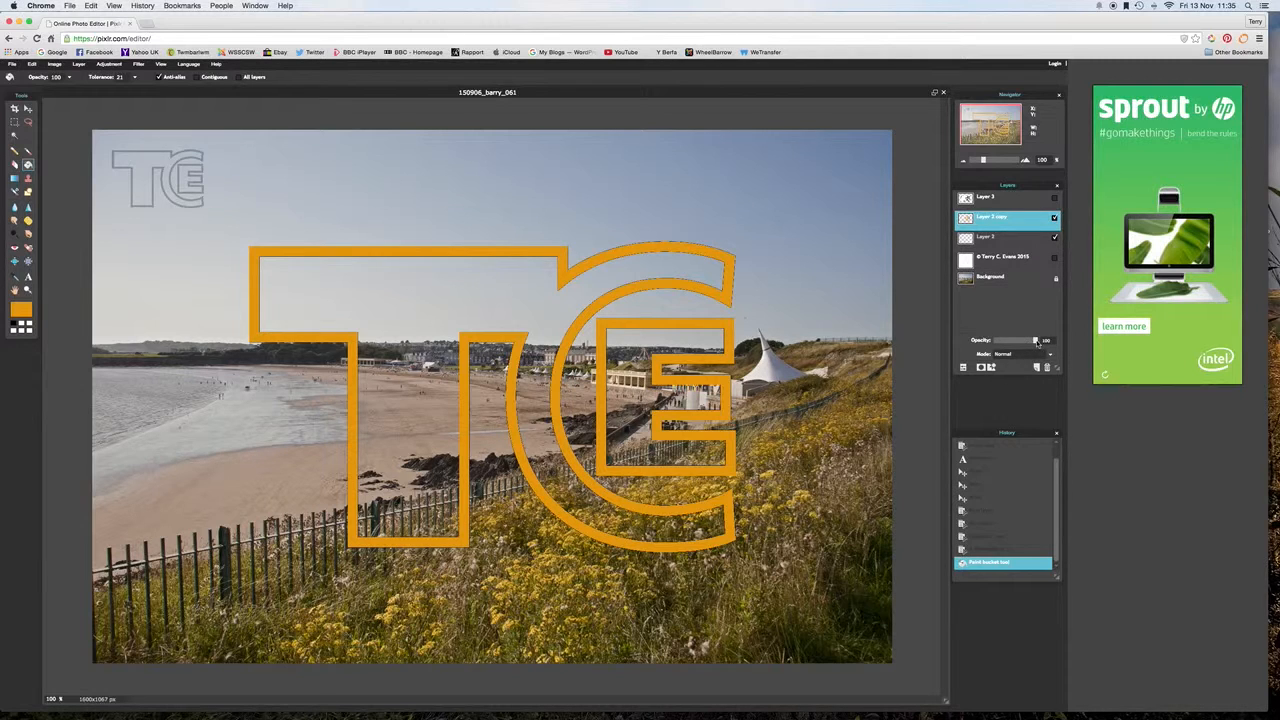
Step: Lower the orange logo layer's opacity to 30 and show the copyright text layer
{"action": "left_click_drag", "start_coordinate": [1036, 340], "coordinate": [1007, 342]}
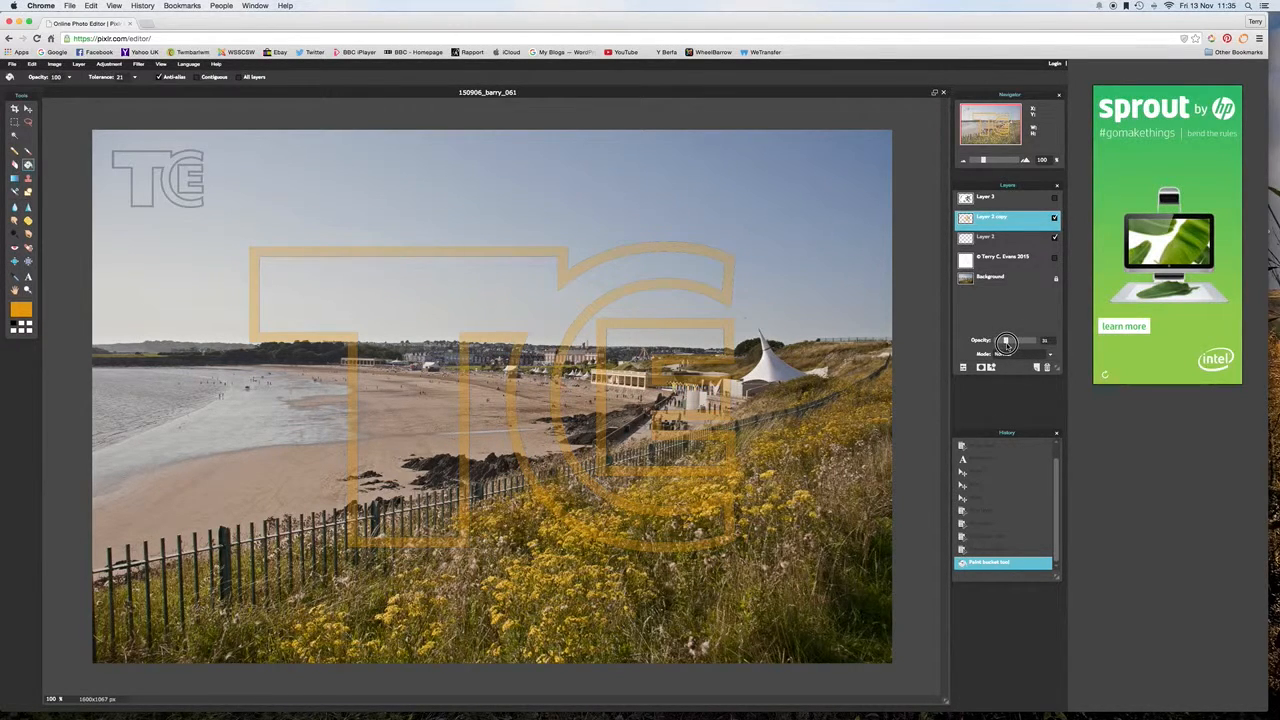
{"action": "left_click_drag", "start_coordinate": [1006, 343], "coordinate": [1007, 343]}
{"action": "left_click", "coordinate": [1054, 258]}
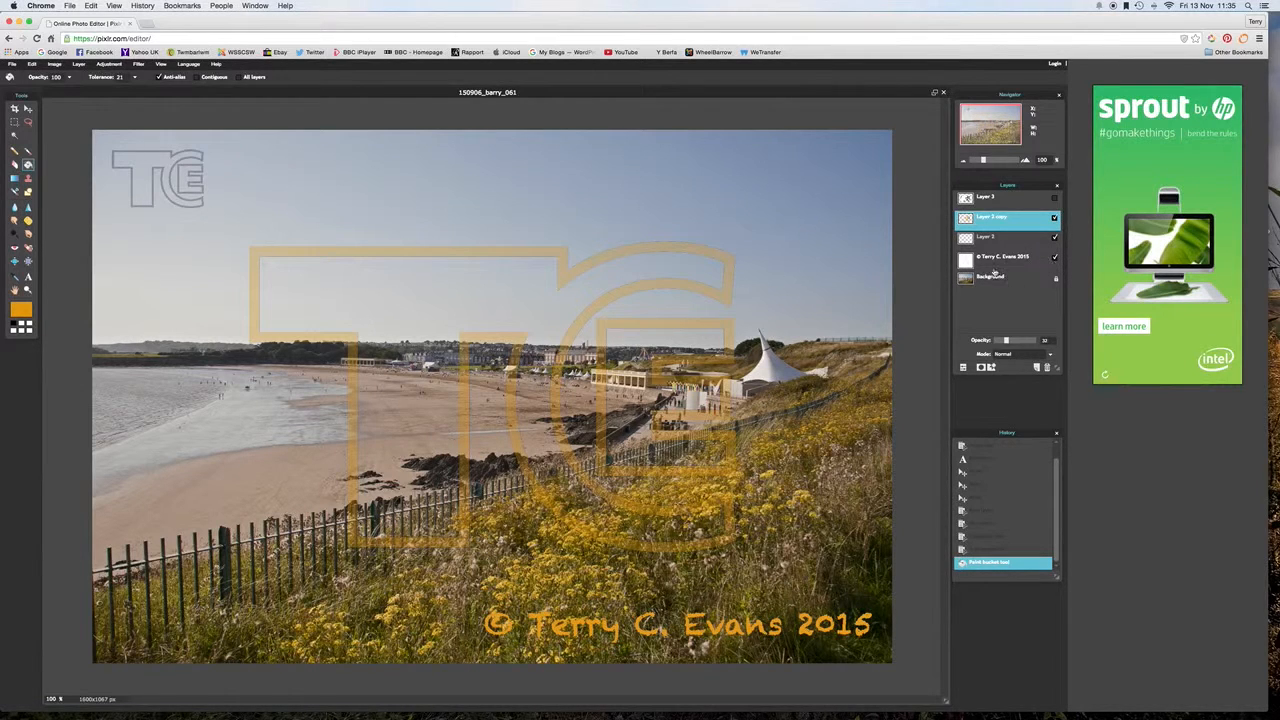
Step: Hide the orange logo and copyright text layers, leaving only the small corner logo visible over the photo
{"action": "left_click", "coordinate": [1037, 242]}
{"action": "left_click", "coordinate": [1023, 220]}
{"action": "left_click", "coordinate": [1054, 218]}
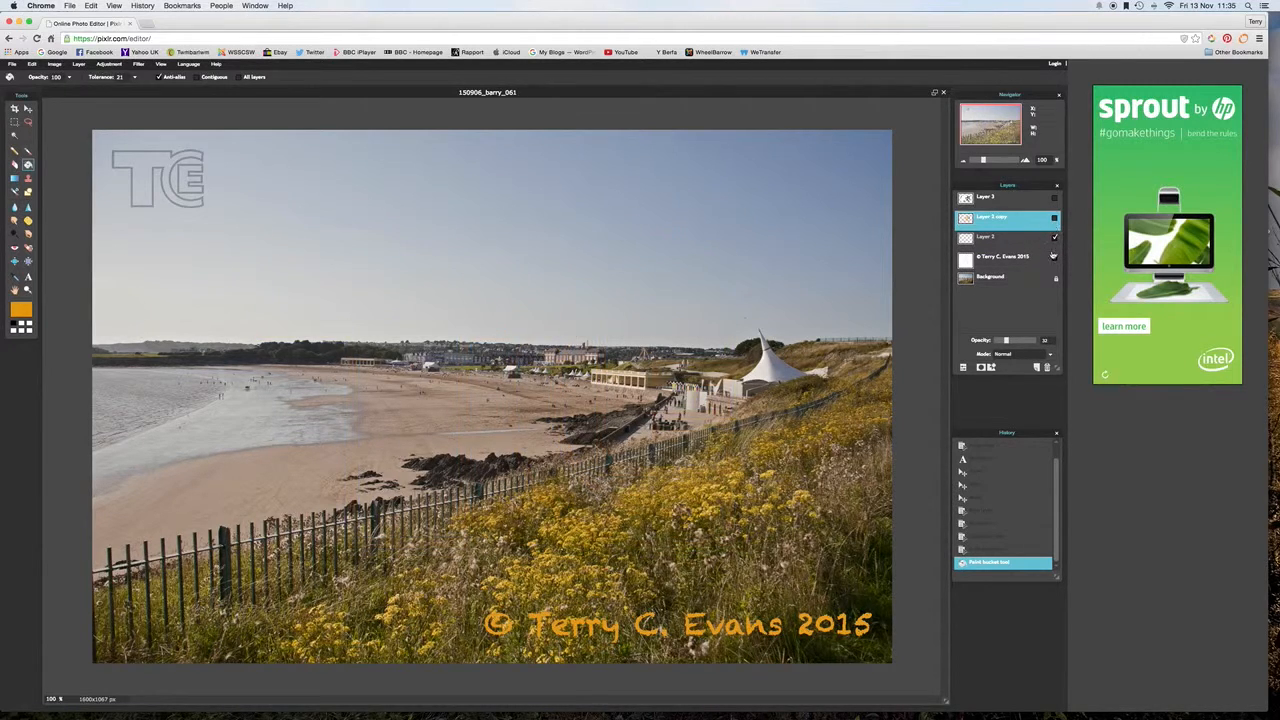
{"action": "left_click", "coordinate": [1054, 258]}
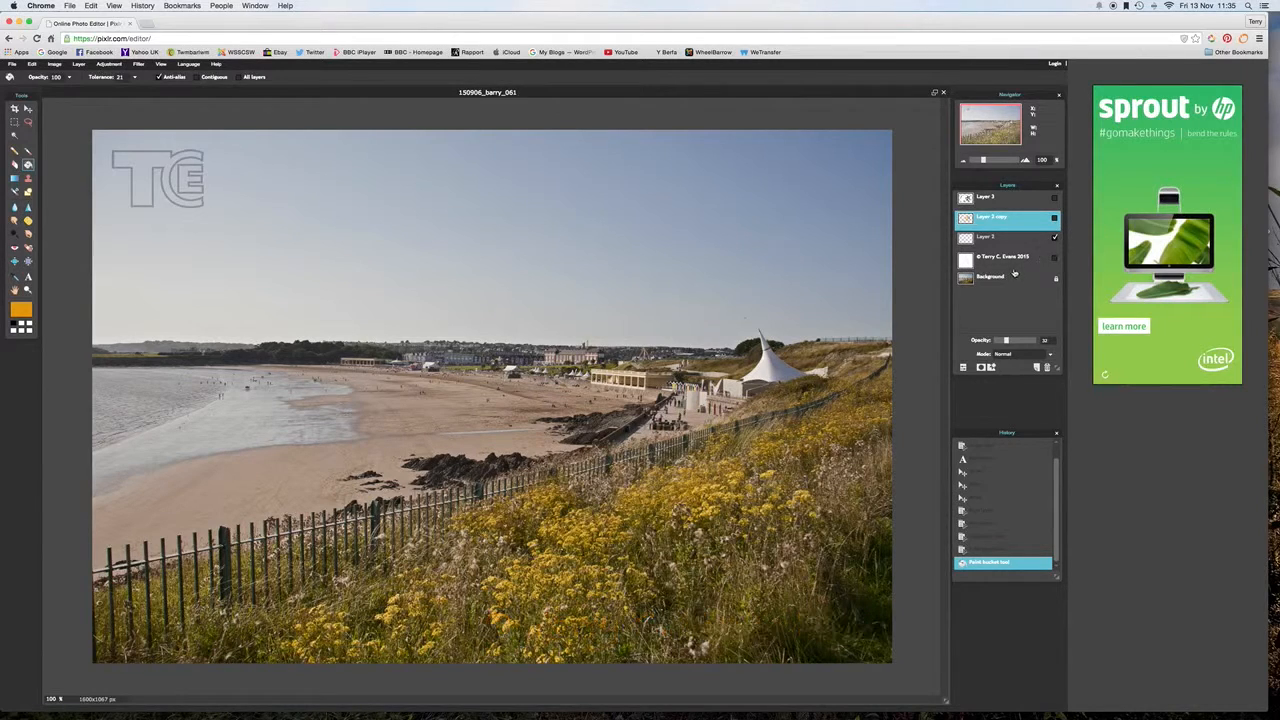
{"action": "left_click", "coordinate": [1055, 238]}
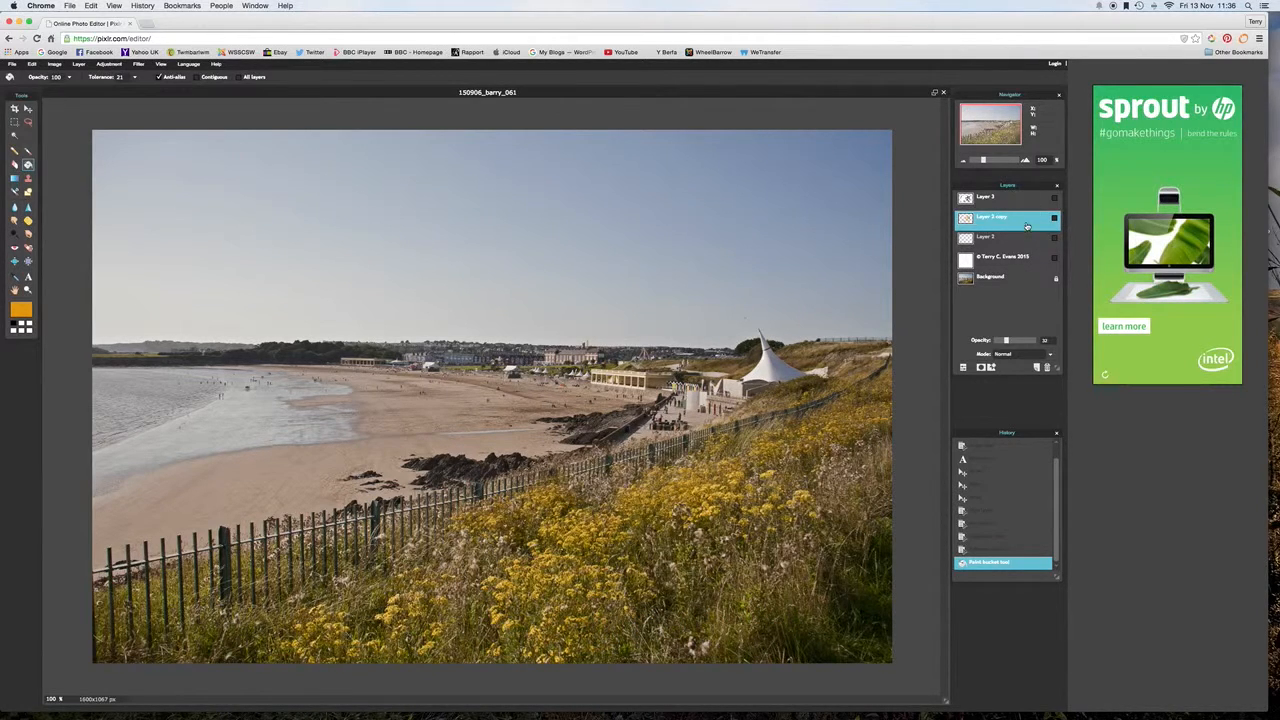
{"action": "left_click", "coordinate": [1054, 238]}
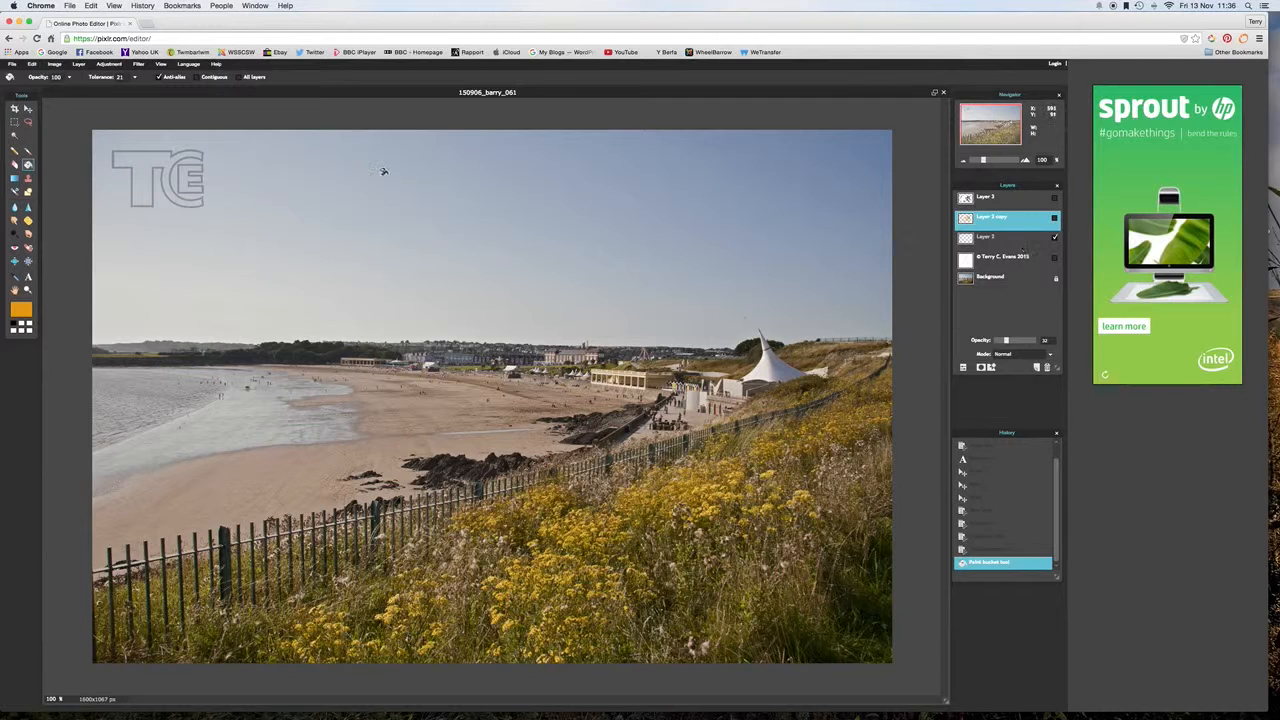
Step: Save the image as the layered PXD file 150906_barry_061.pxd in the pixlr_demo folder, replacing the existing file
{"action": "left_click", "coordinate": [12, 64]}
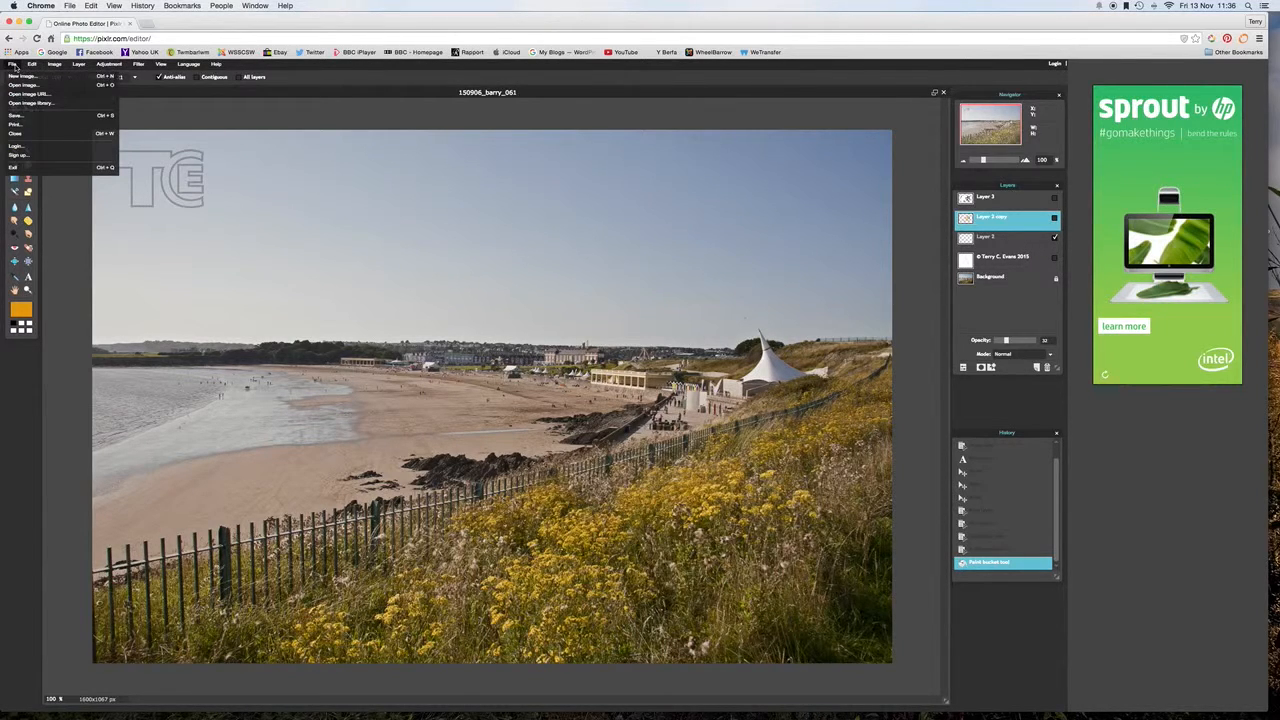
{"action": "left_click", "coordinate": [27, 120]}
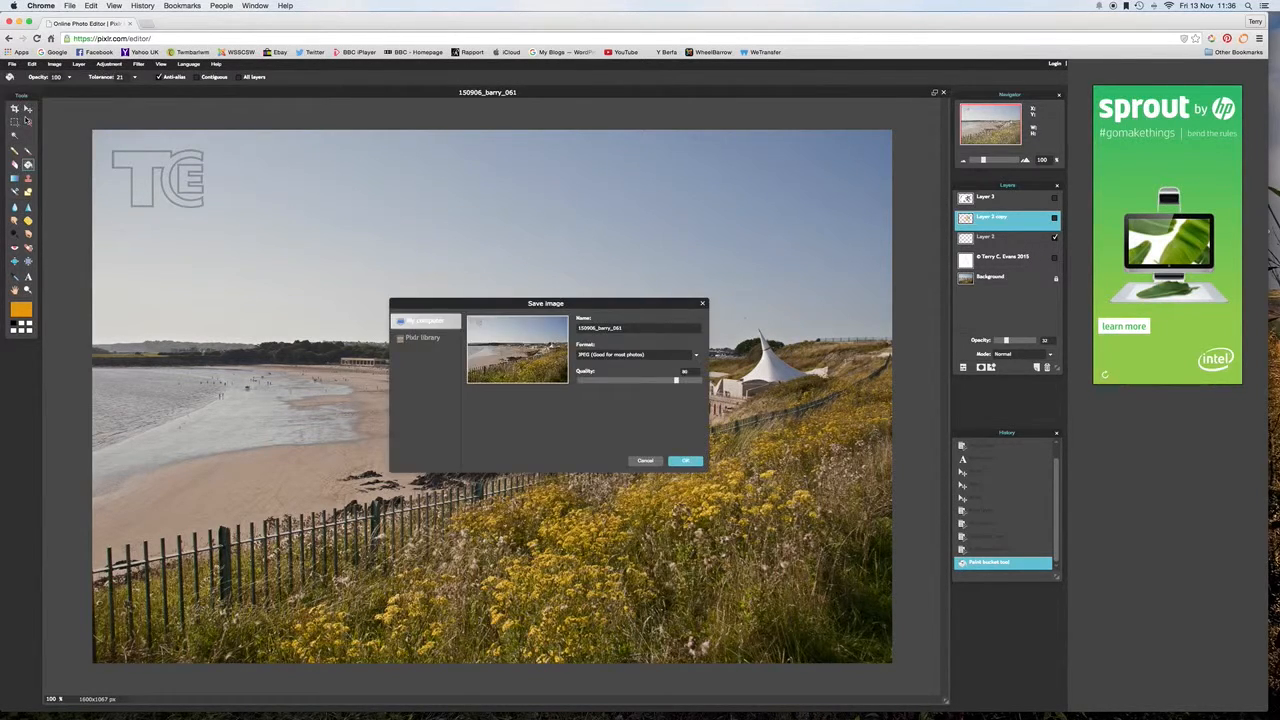
{"action": "left_click", "coordinate": [697, 357]}
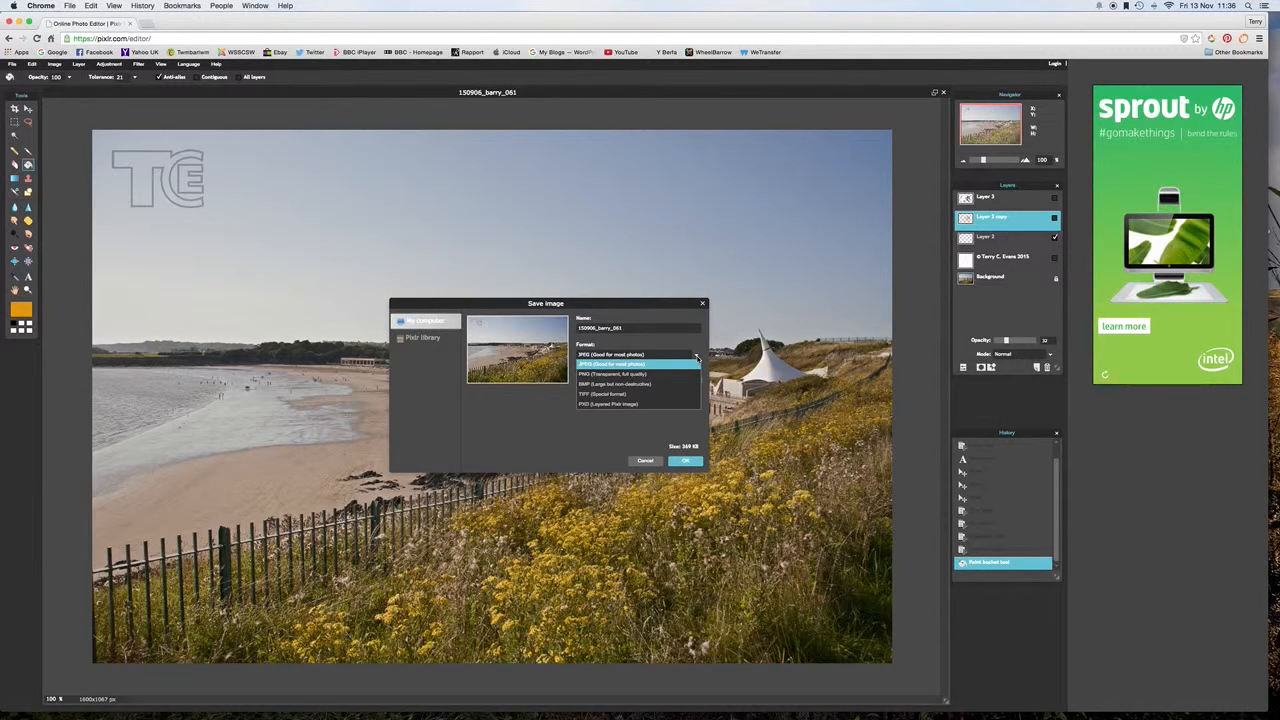
{"action": "left_click", "coordinate": [618, 405]}
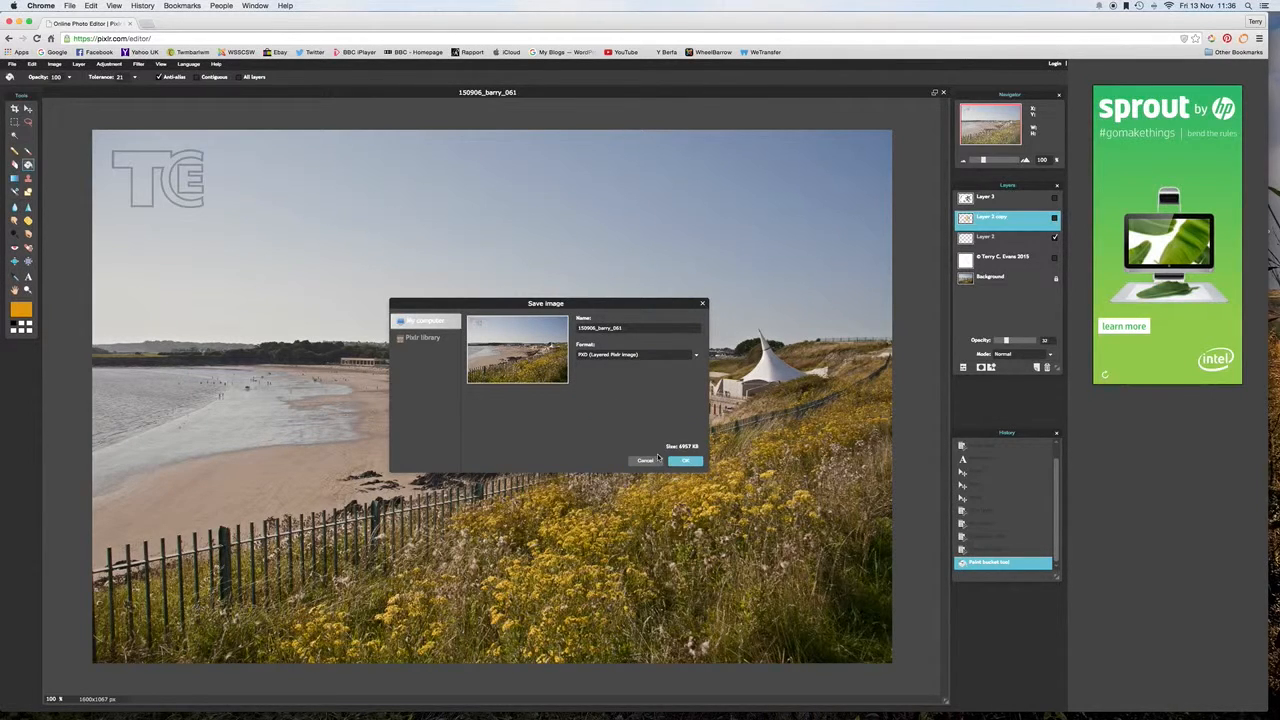
{"action": "left_click", "coordinate": [677, 460]}
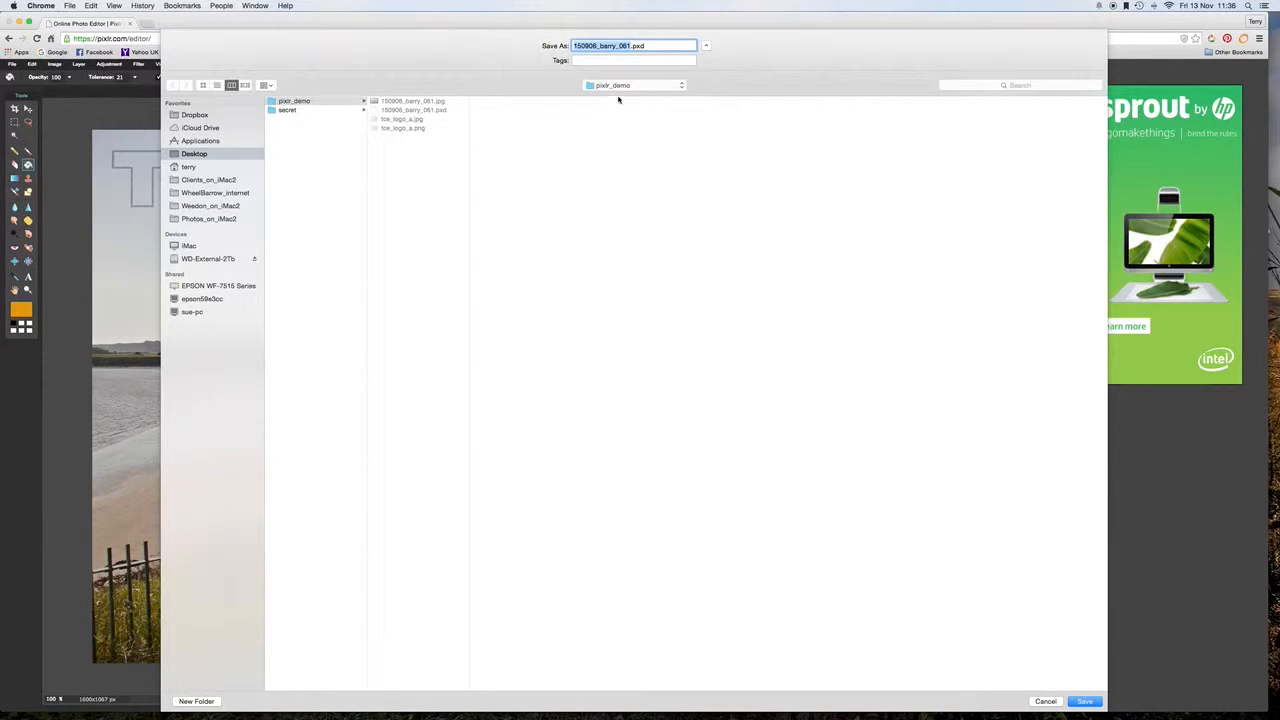
{"action": "left_click", "coordinate": [1084, 701]}
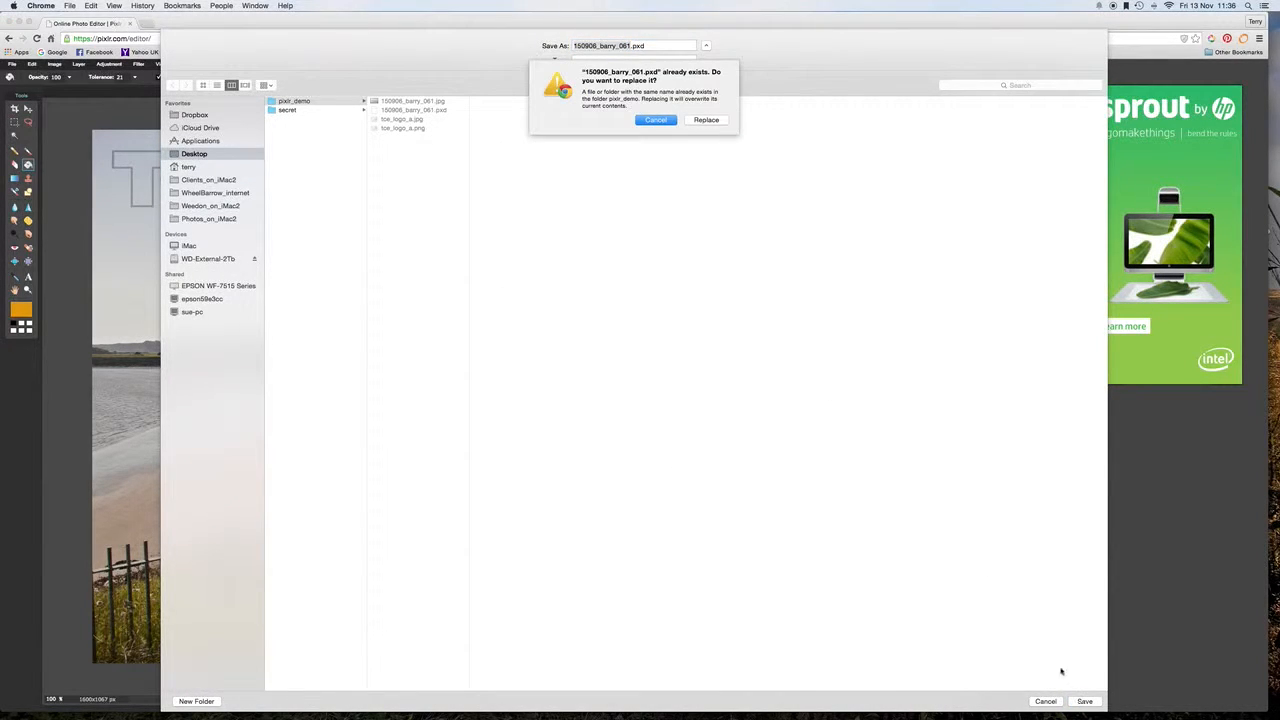
{"action": "left_click", "coordinate": [713, 123]}
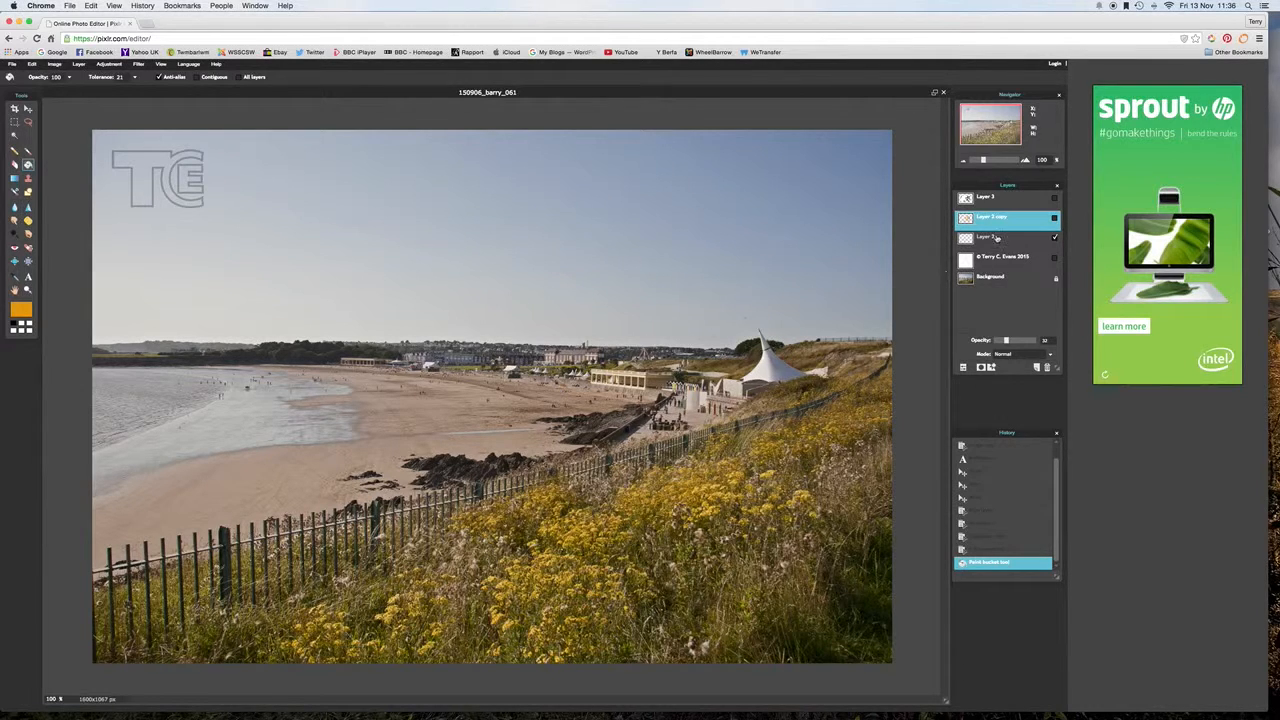
Step: Show the large orange logo and copyright text layers over the photo and hide the small corner logo layer
{"action": "left_click", "coordinate": [1054, 219]}
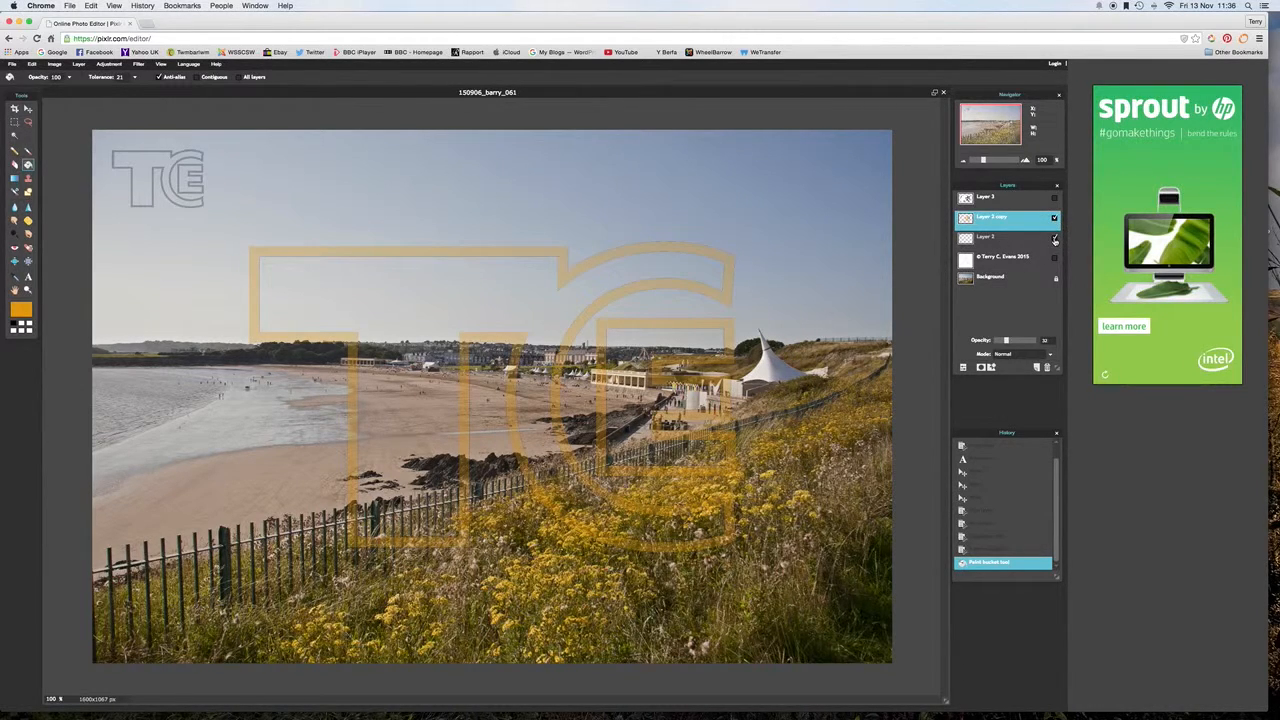
{"action": "left_click", "coordinate": [1054, 219]}
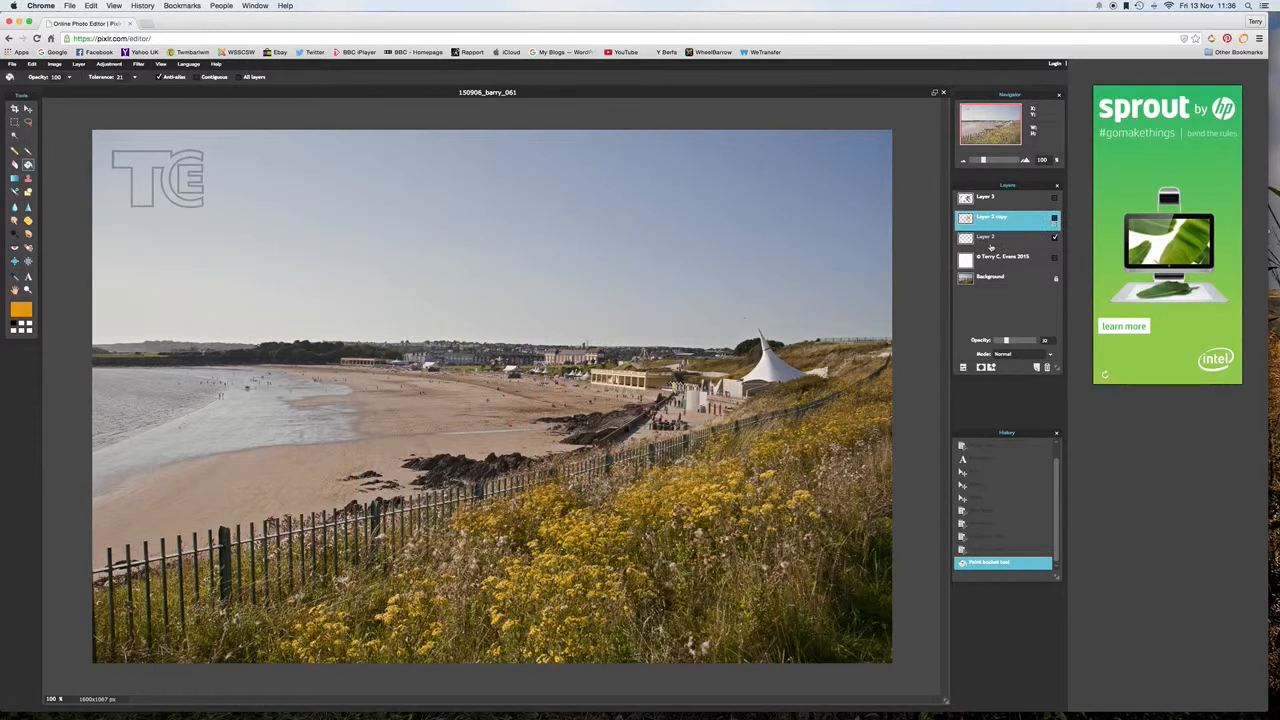
{"action": "left_click", "coordinate": [1054, 219]}
{"action": "left_click", "coordinate": [1054, 237]}
{"action": "left_click", "coordinate": [1054, 257]}
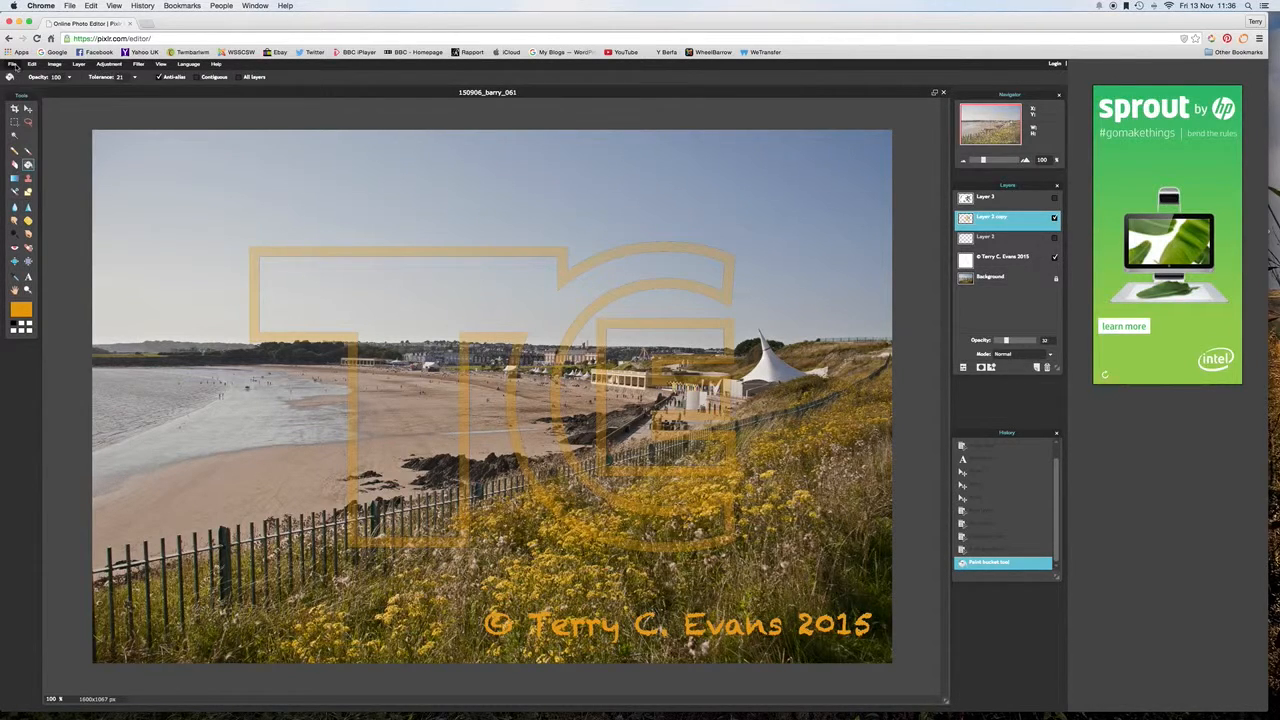
Step: Save the watermarked photo as a JPEG with reduced quality, named 150906_barry_061_watermarked.jpg, in the pixlr_demo folder
{"action": "left_click", "coordinate": [14, 65]}
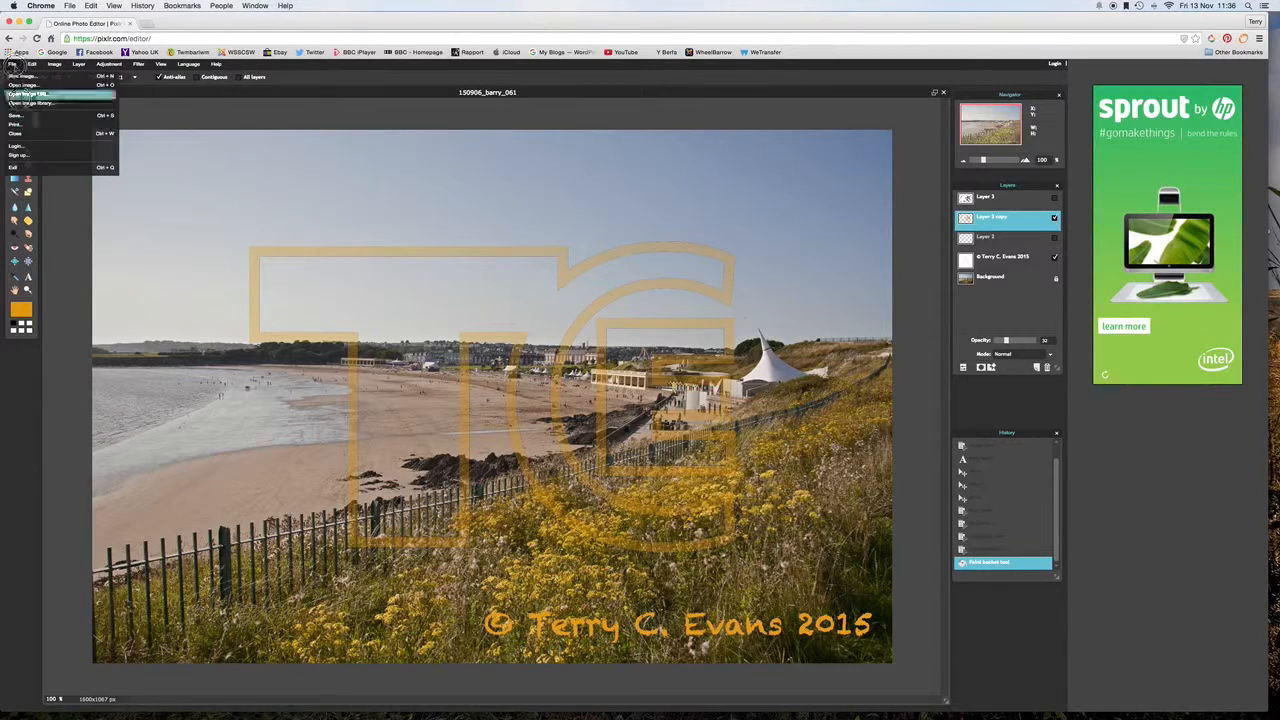
{"action": "left_click", "coordinate": [35, 118]}
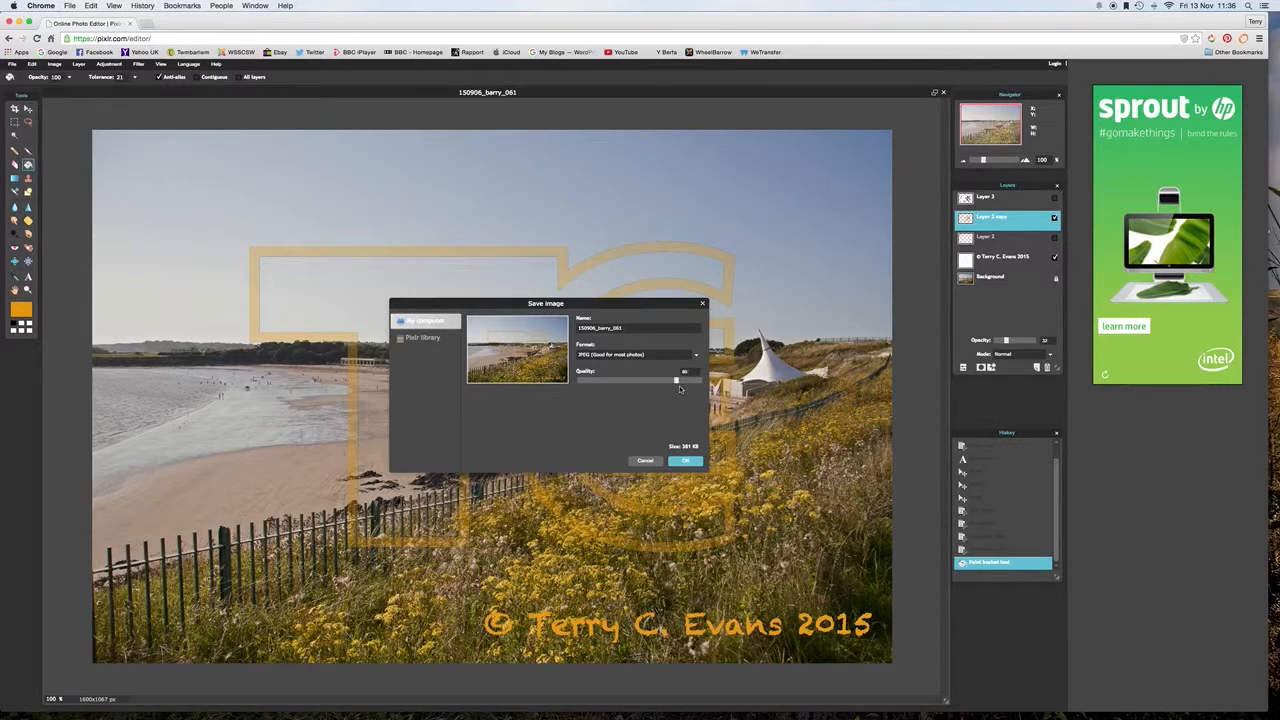
{"action": "left_click_drag", "start_coordinate": [676, 381], "coordinate": [650, 388]}
{"action": "left_click", "coordinate": [686, 462]}
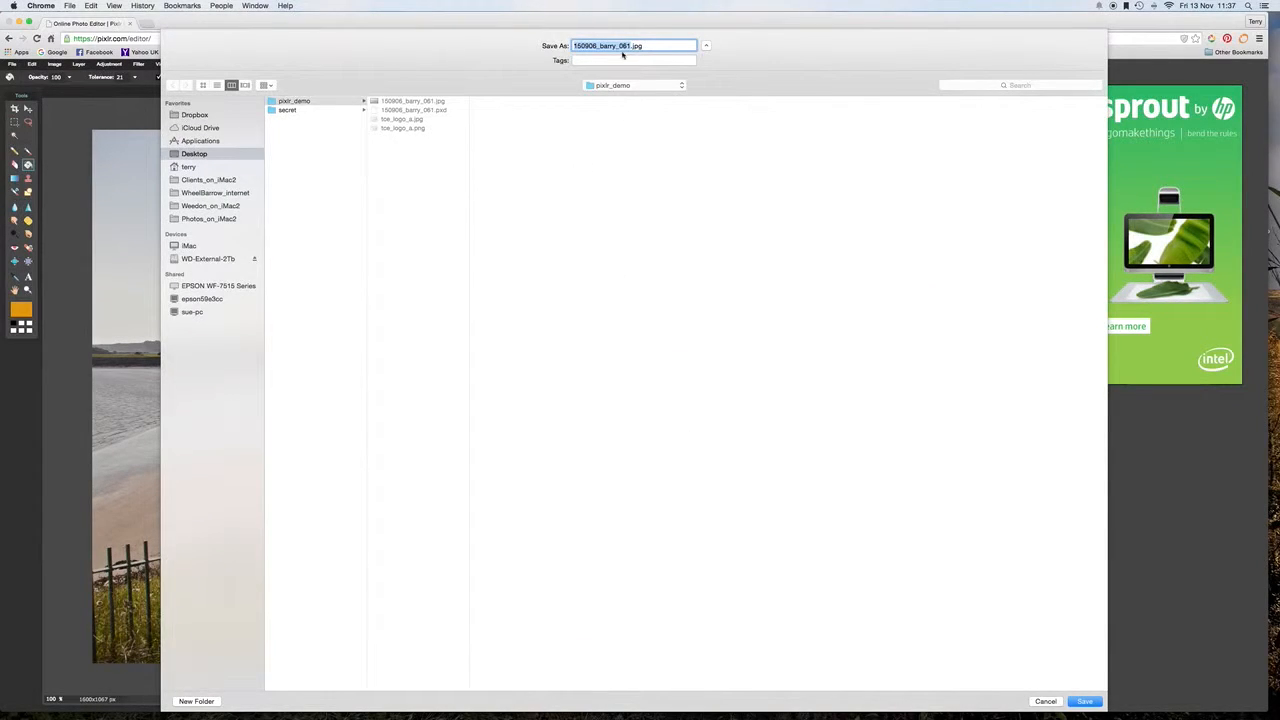
{"action": "left_click", "coordinate": [631, 46]}
{"action": "type", "text": "_watermarked"}
{"action": "left_click", "coordinate": [1087, 702]}
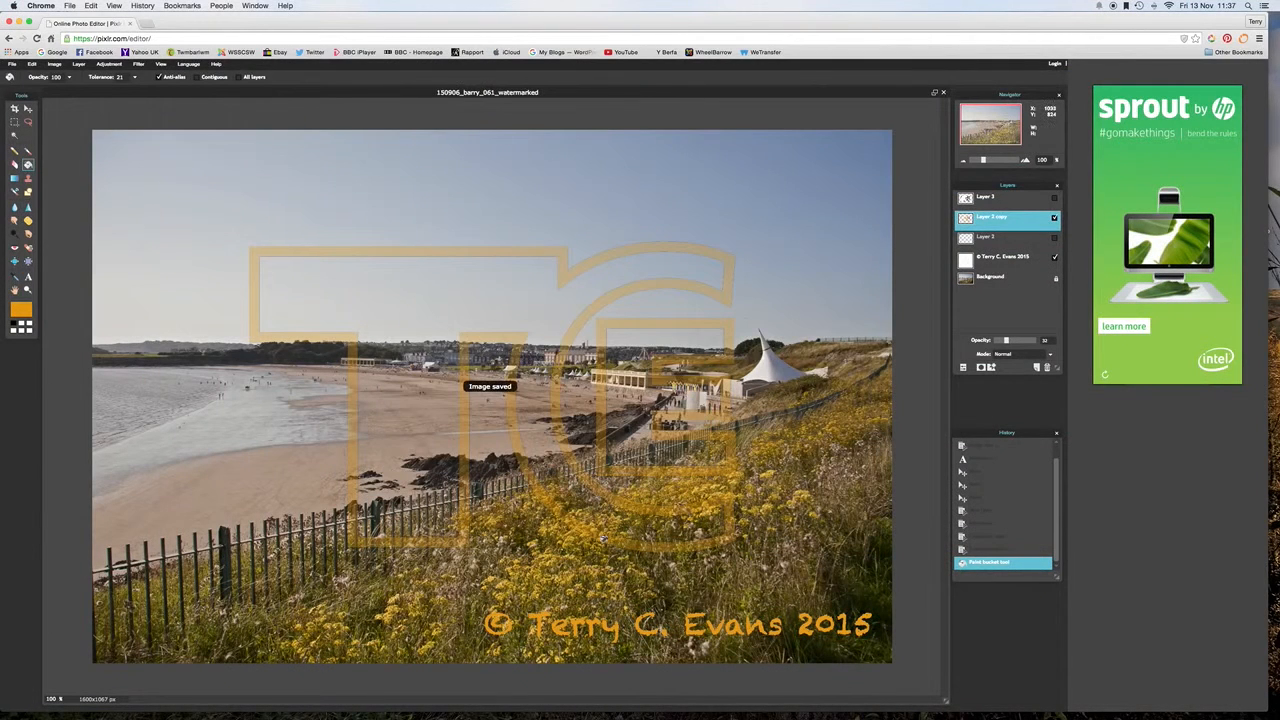